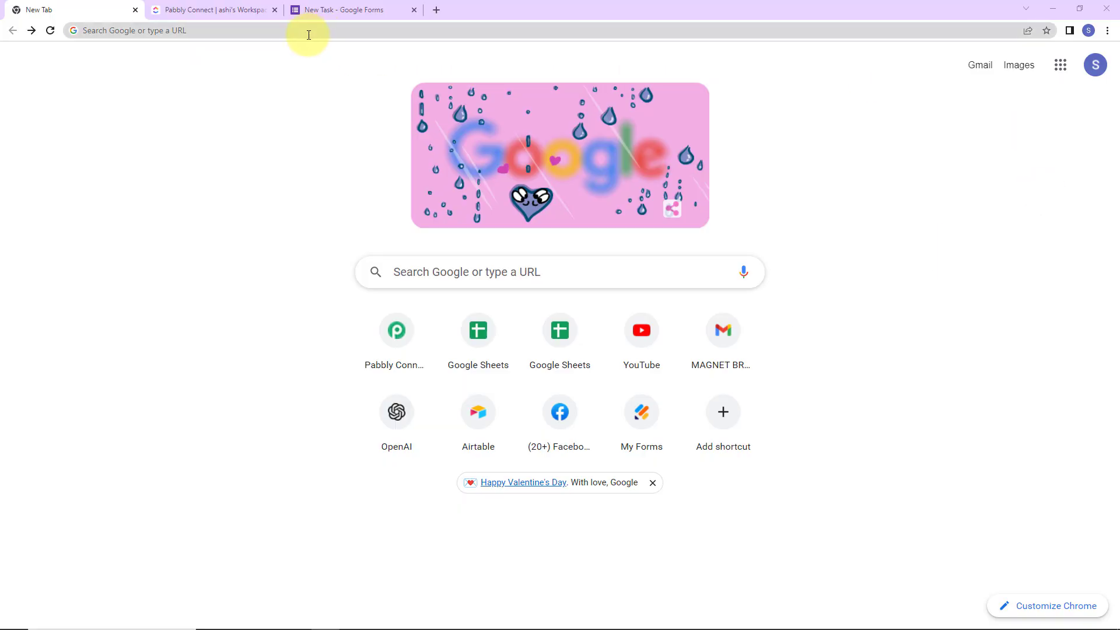
Sign in to Pabbly from pabbly.com/connect and open the Pabbly Connect dashboard
click(309, 32)
text(pa)
key(Return)
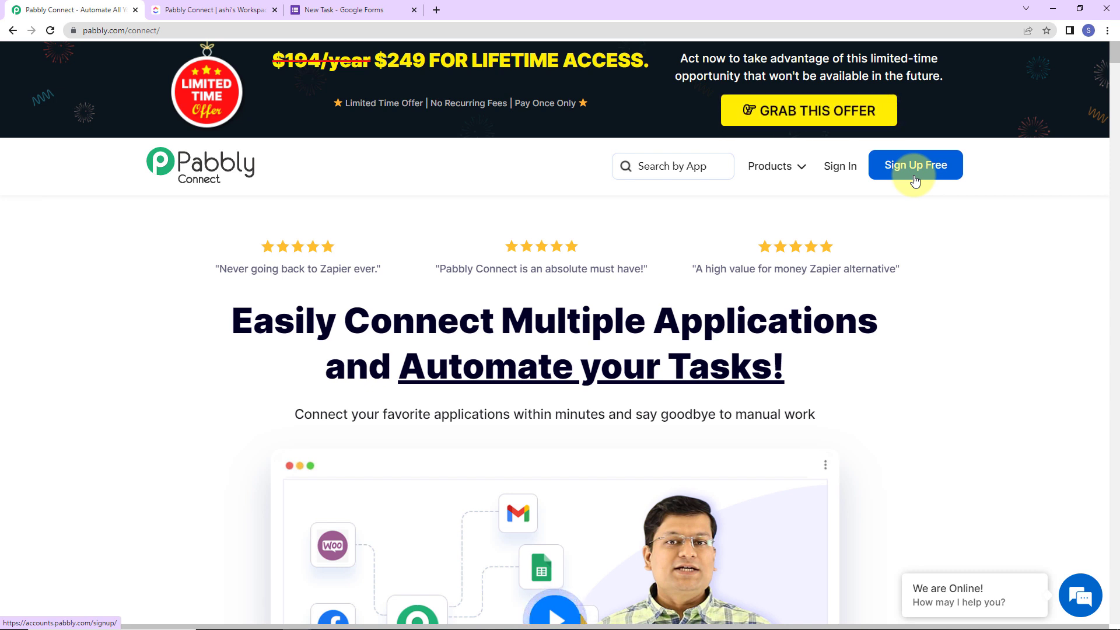
click(839, 173)
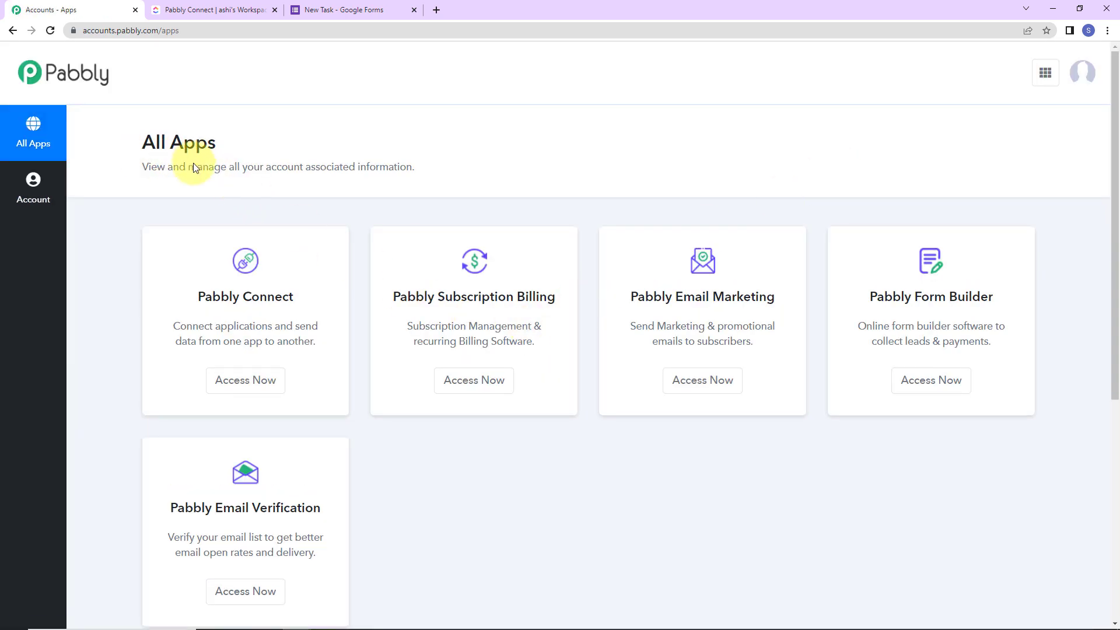
click(222, 381)
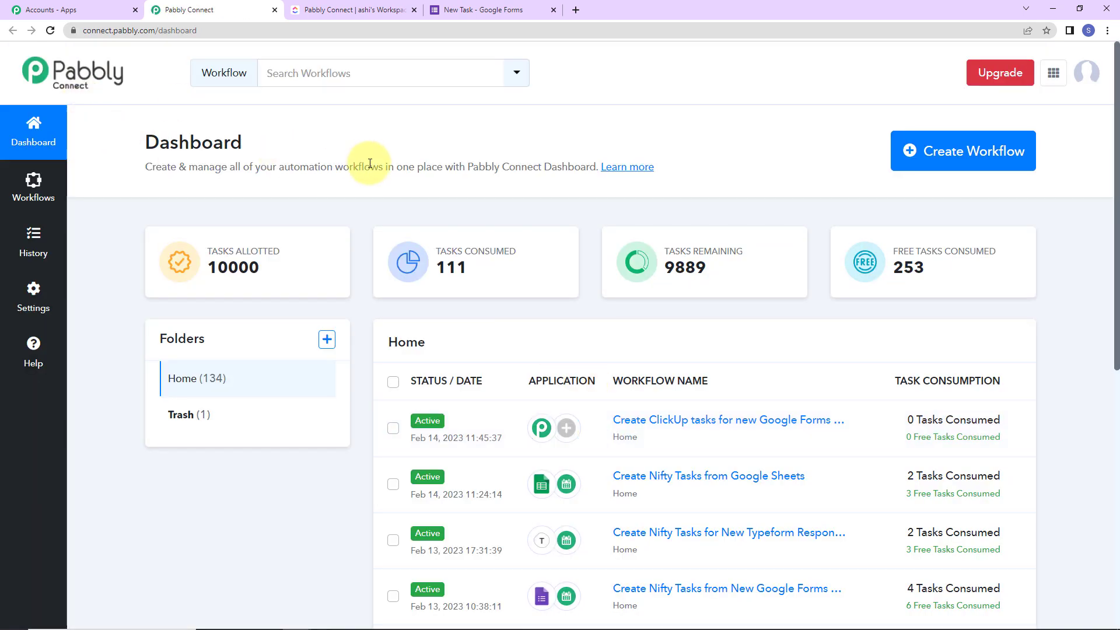
Create a workflow named "Create ClickUp tasks from new Google Form responses"
click(978, 174)
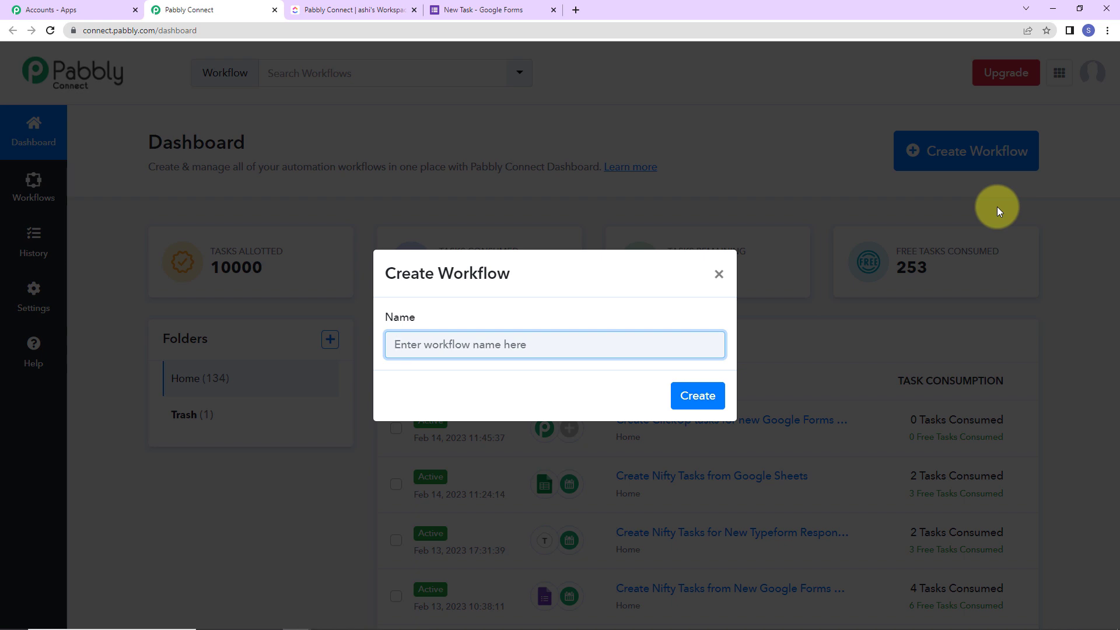
text(Create ClickUp tasks from new Google Form responses)
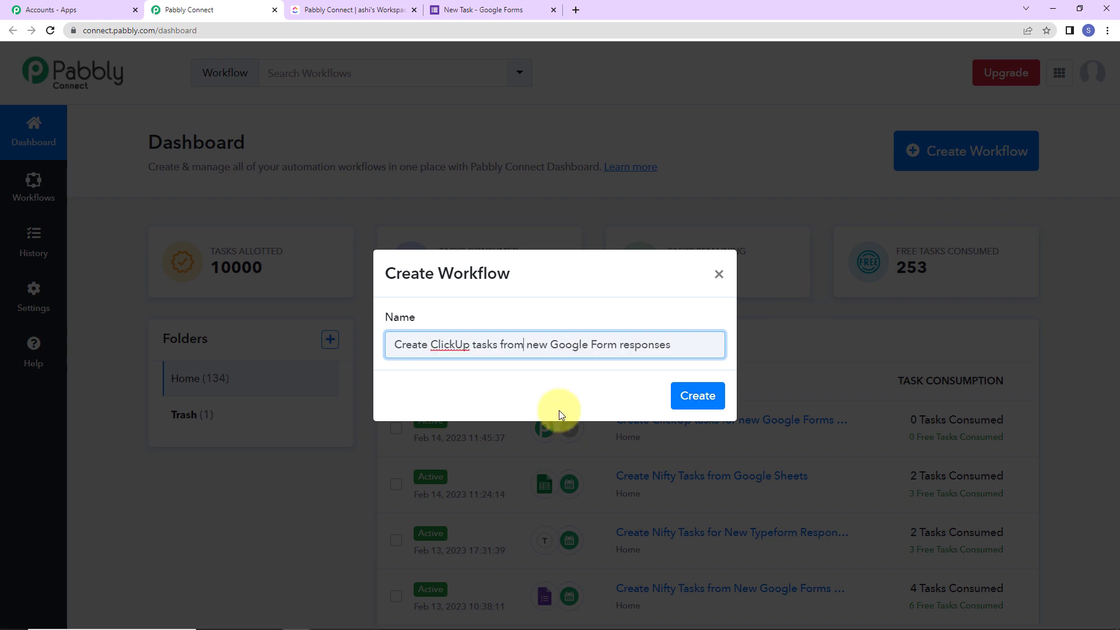
click(698, 402)
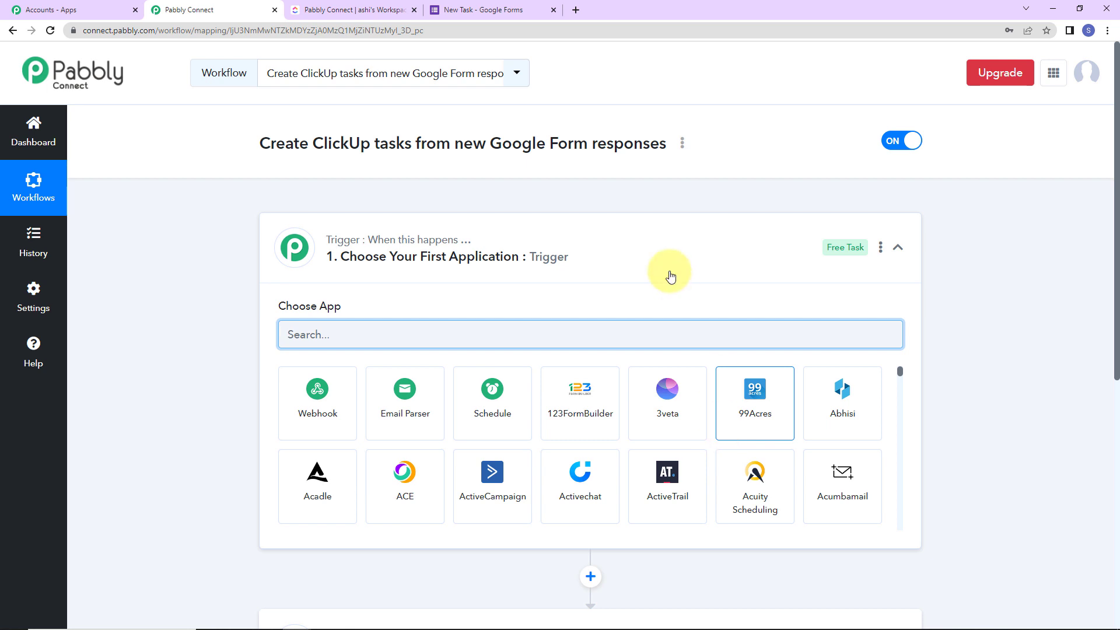
Set the workflow's trigger app to Google Forms with the trigger event New Response Received
scroll(601, 379, down, 2)
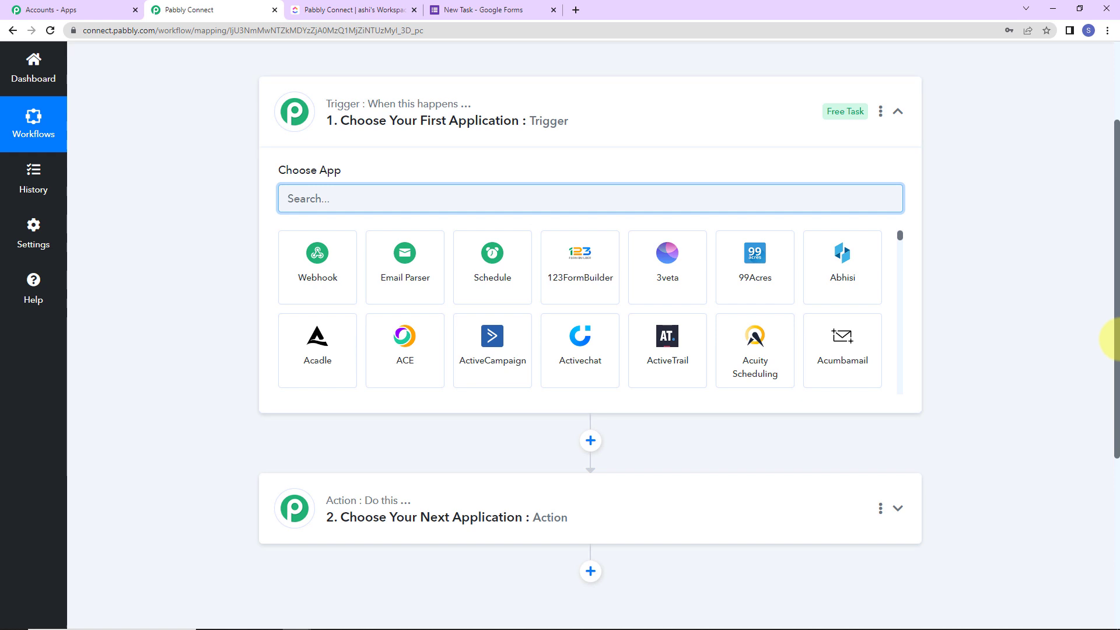
text(googl)
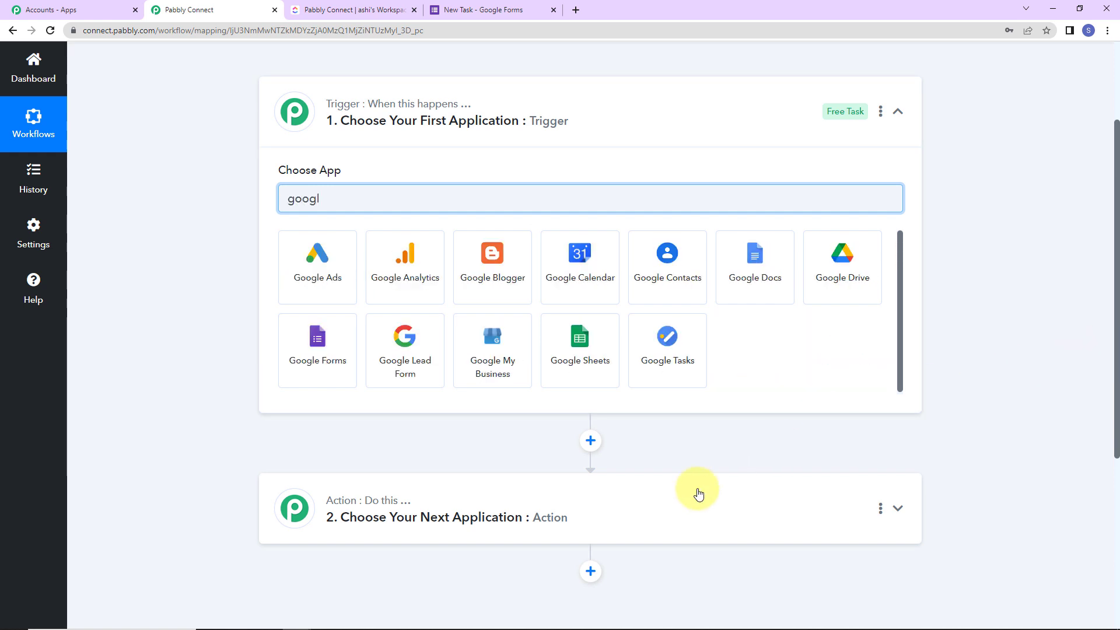
click(292, 343)
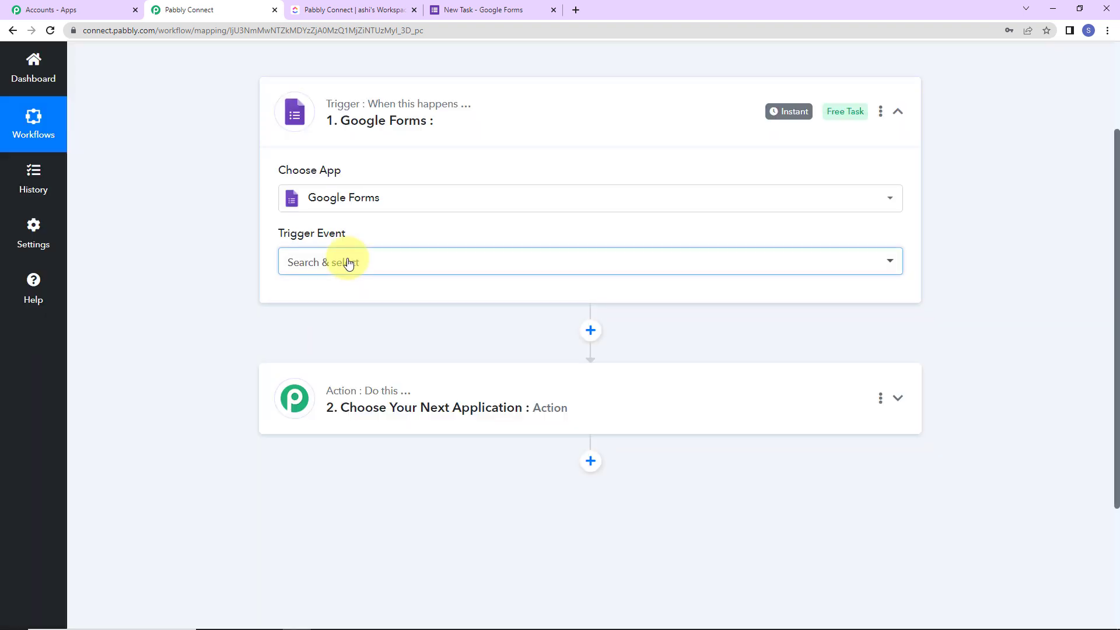
click(348, 263)
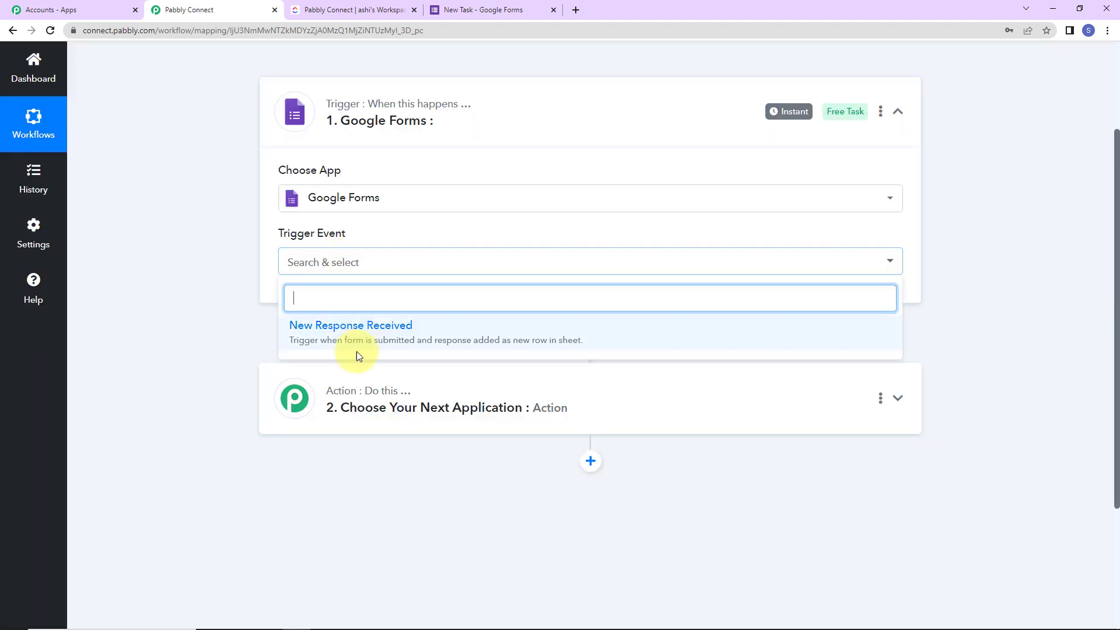
click(355, 340)
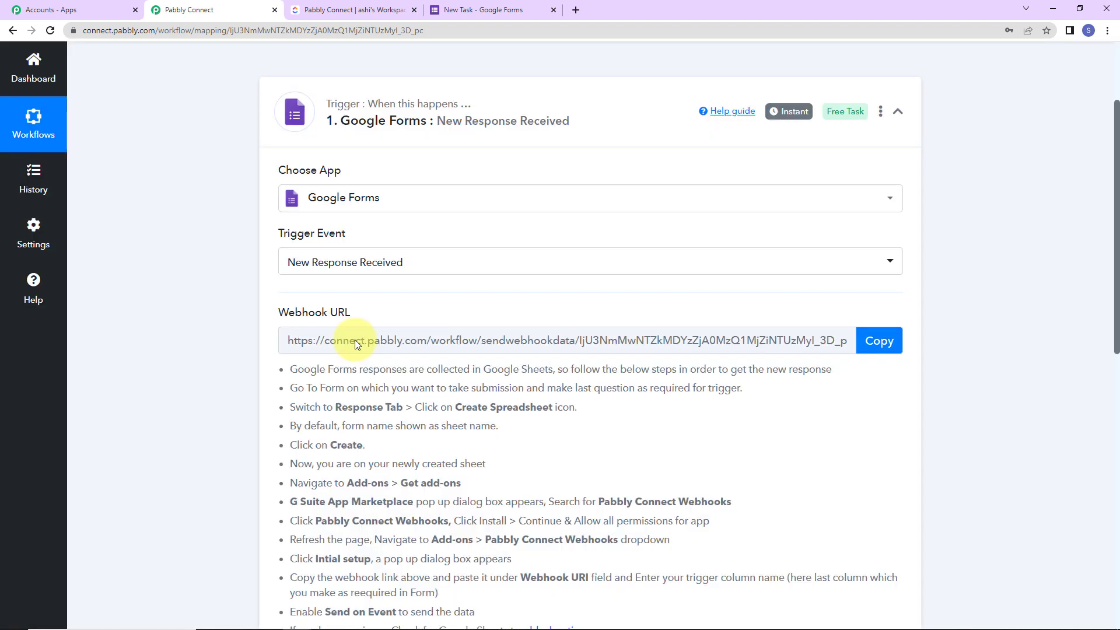
Review the Google Forms trigger's setup instructions and copy its webhook URL
drag(279, 313, 361, 313)
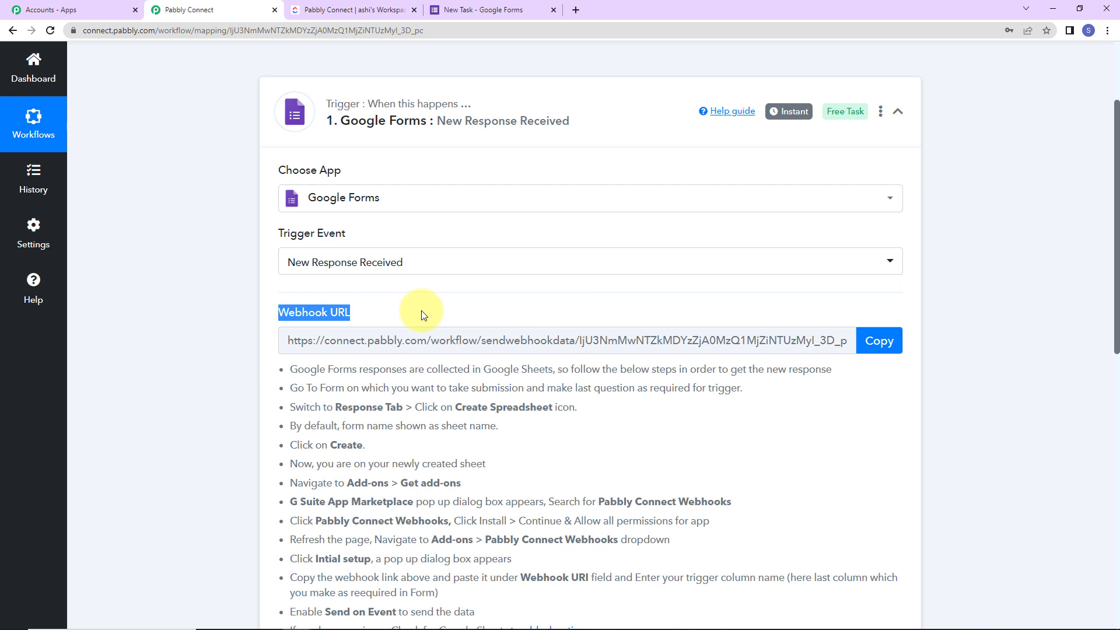
scroll(423, 314, down, 3)
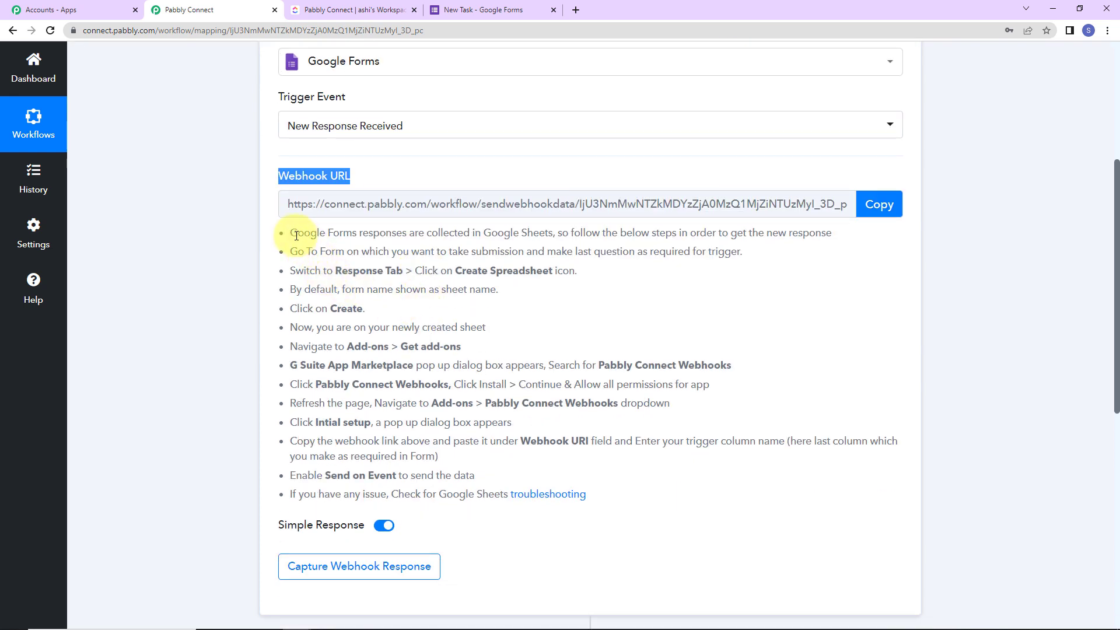
drag(287, 232, 606, 487)
click(879, 204)
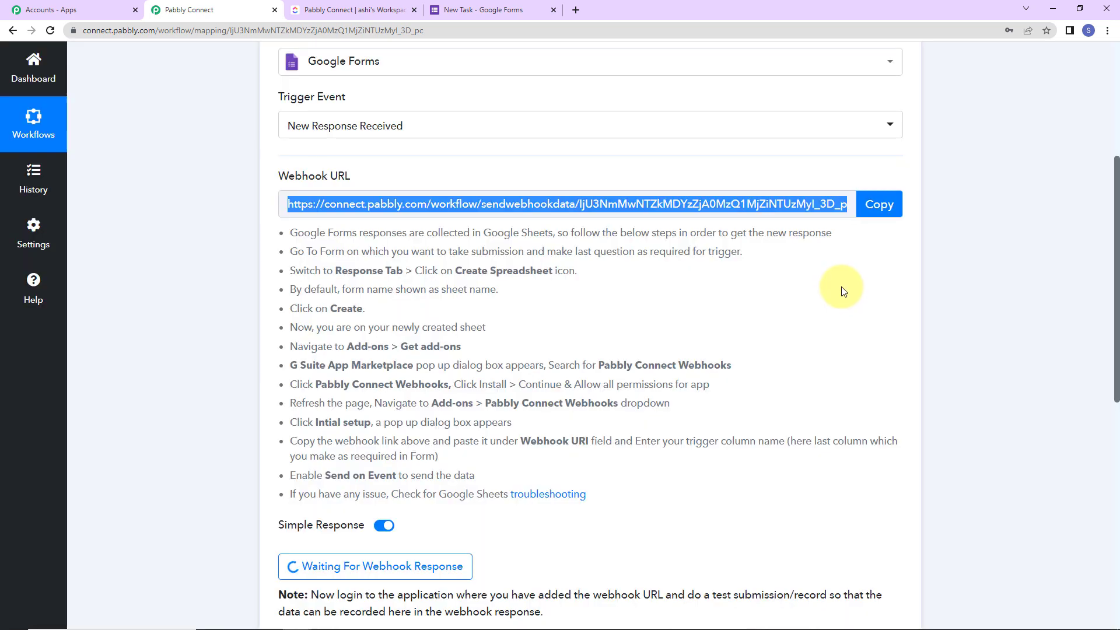
Switch to Google Forms, open the New Task form and examine its questions down to the required last one, Due Date
click(481, 13)
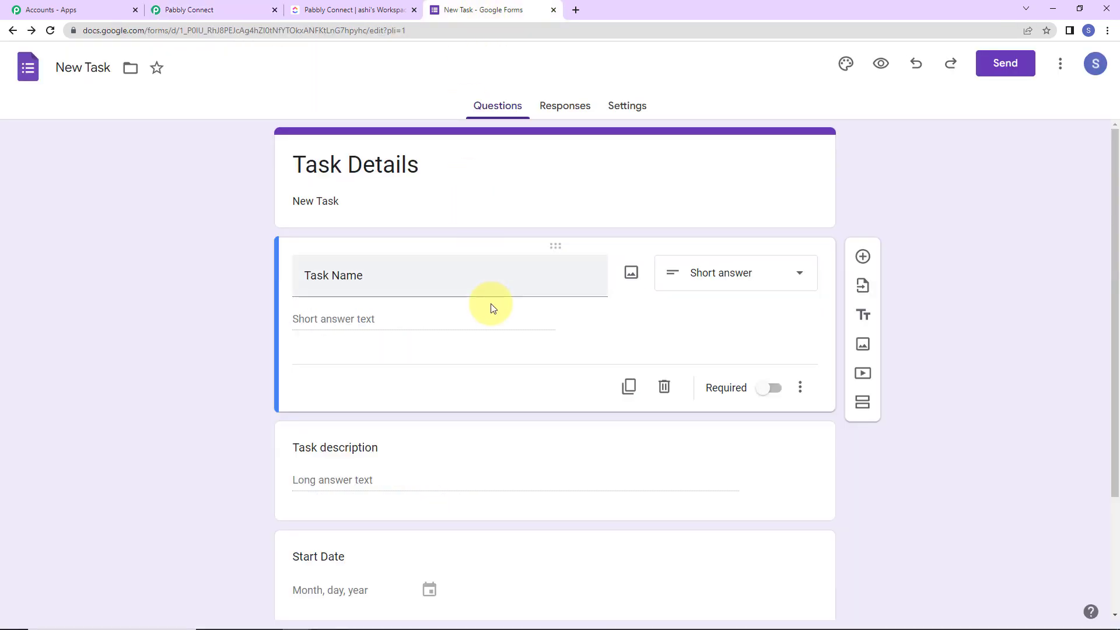
click(13, 31)
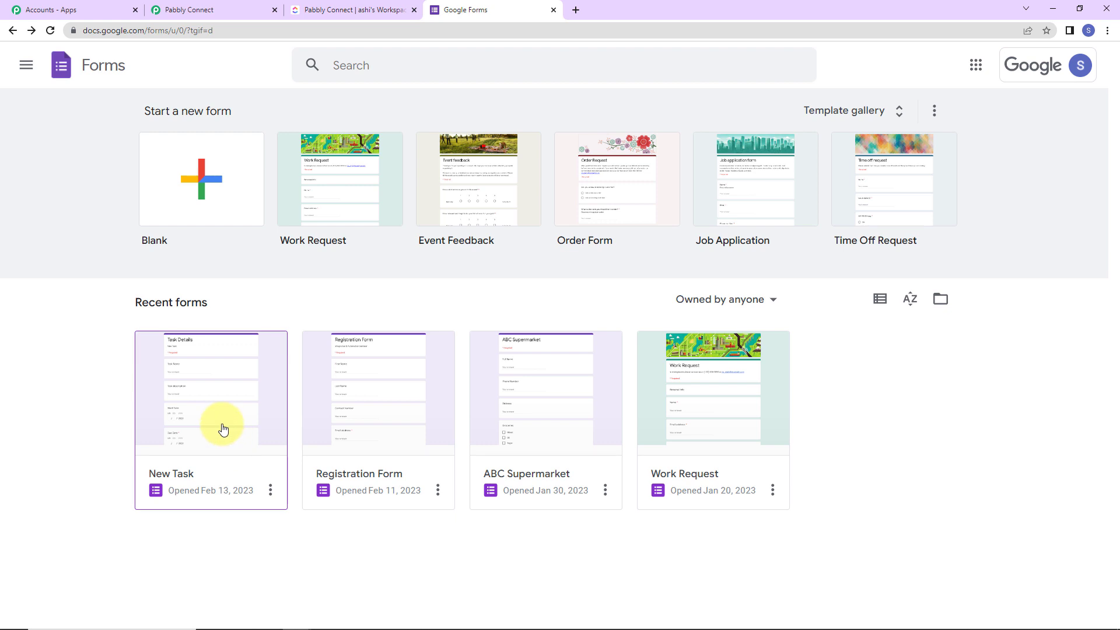
click(407, 477)
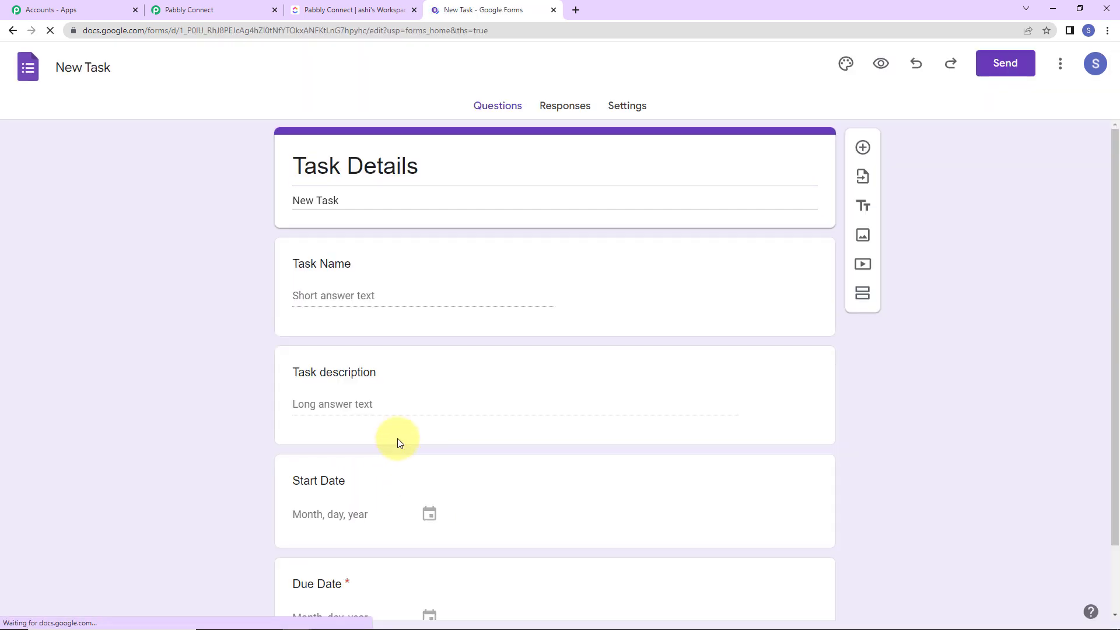
click(332, 308)
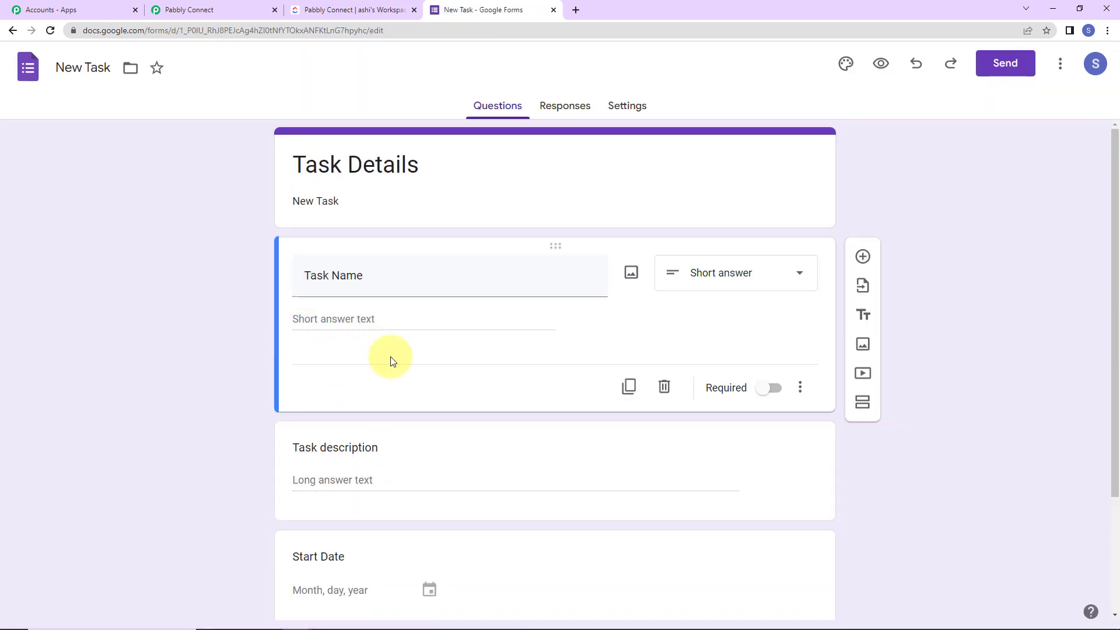
scroll(391, 356, down, 1)
scroll(366, 341, down, 1)
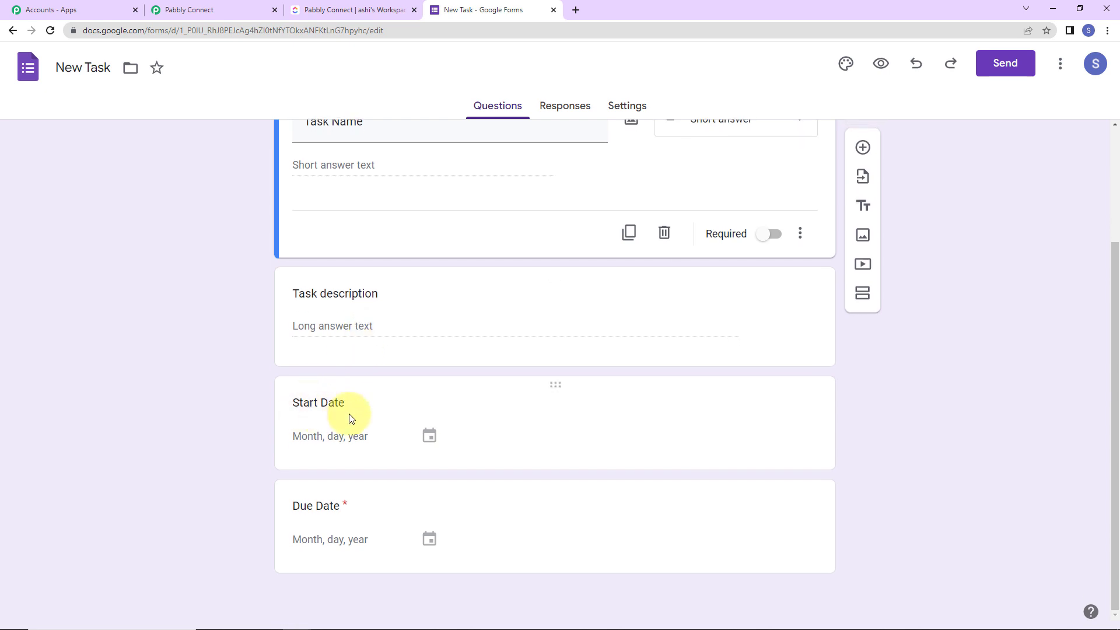
click(703, 517)
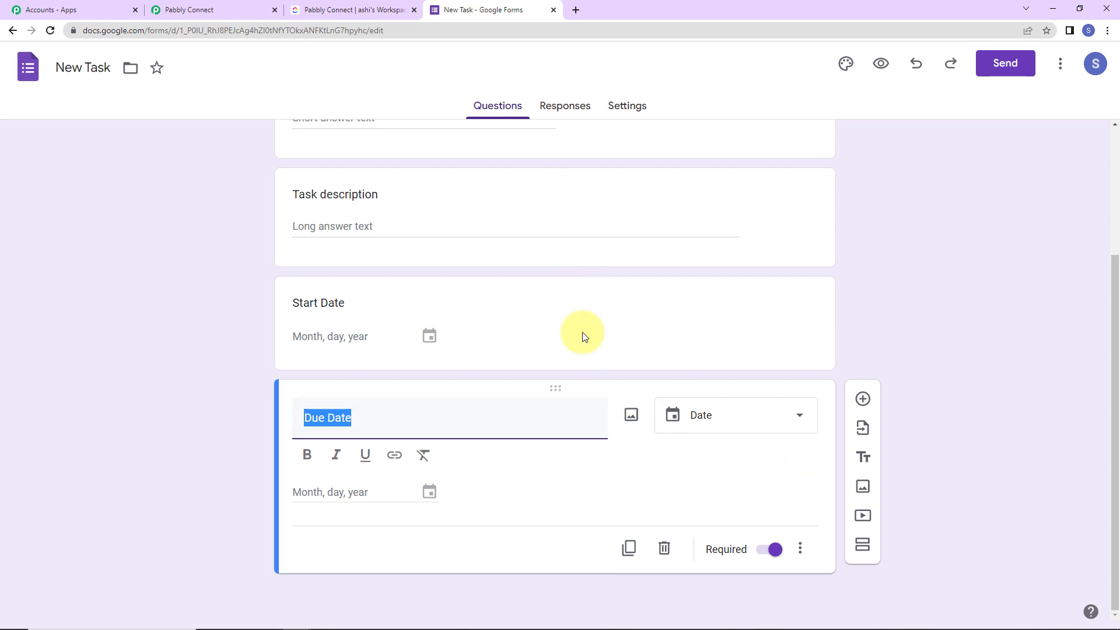
Send the form's responses to a new spreadsheet named New Task (Responses)
click(564, 108)
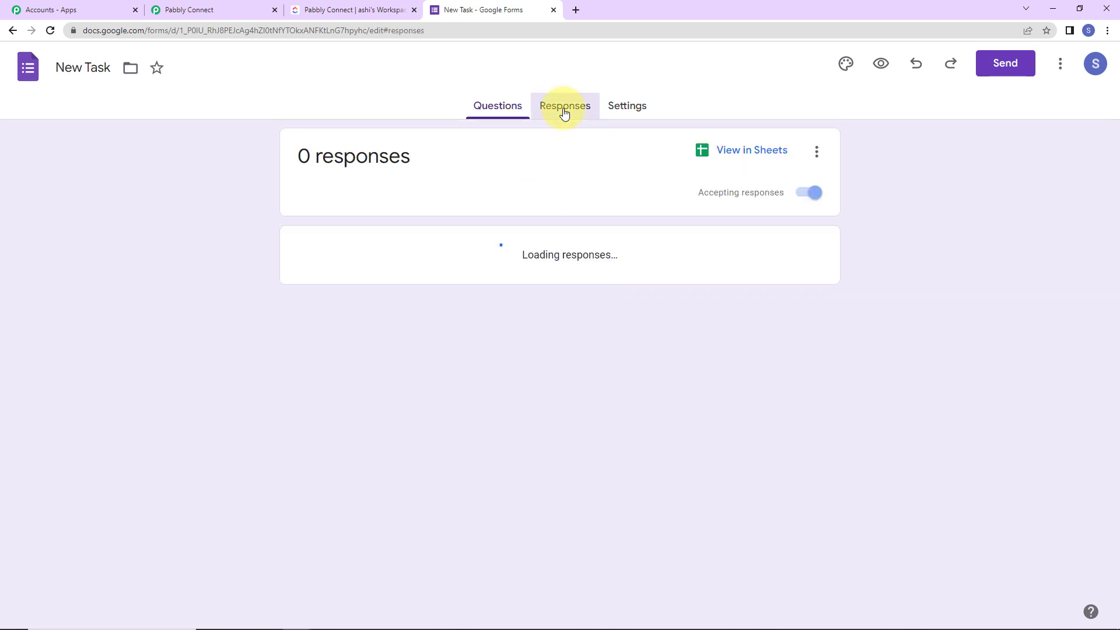
click(817, 152)
click(617, 198)
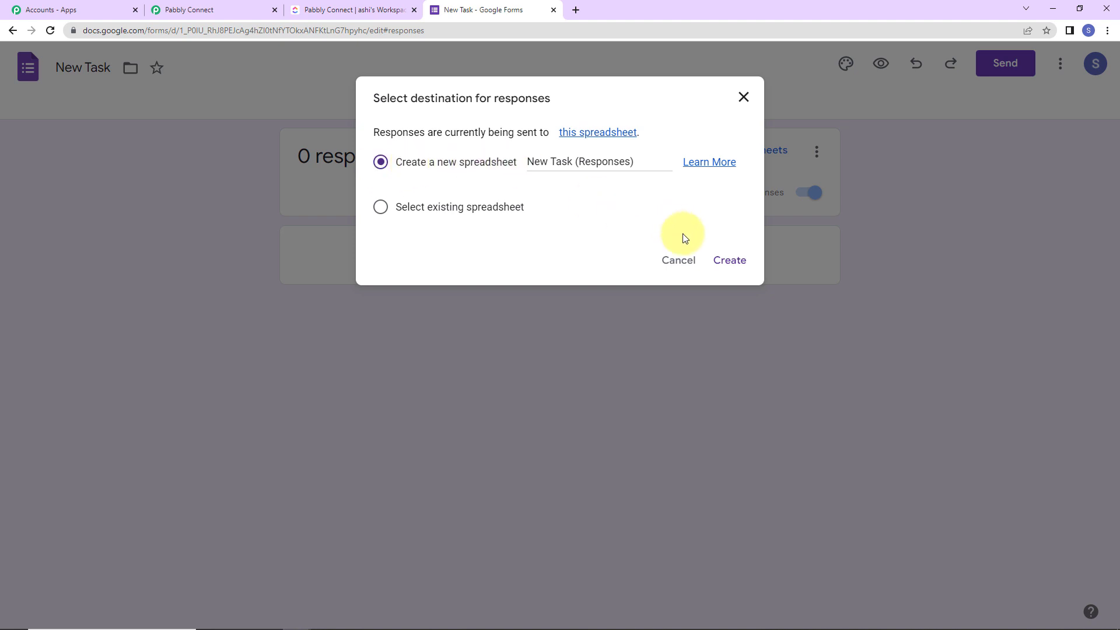
click(729, 261)
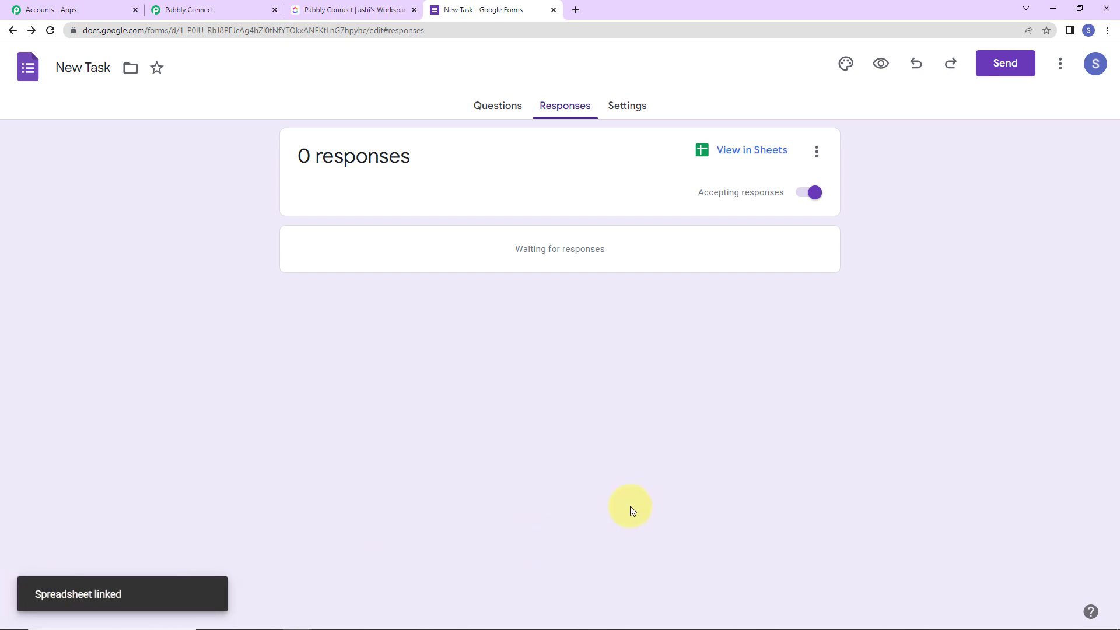
Open the linked response spreadsheet and format header row 1 with a light blue fill and bold text at size 12
click(730, 153)
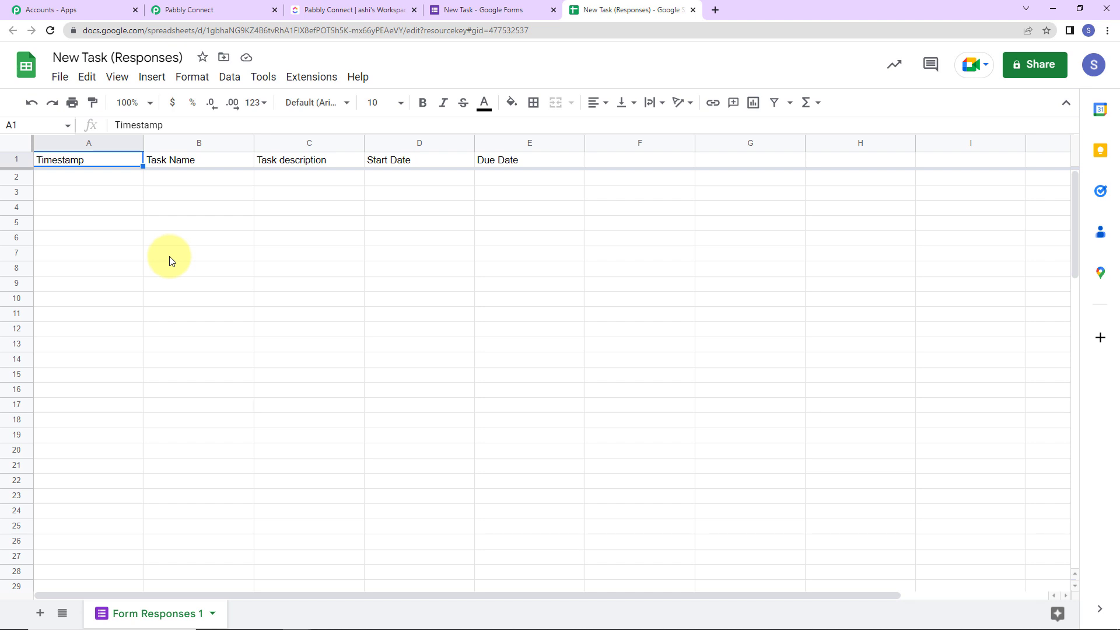
click(18, 159)
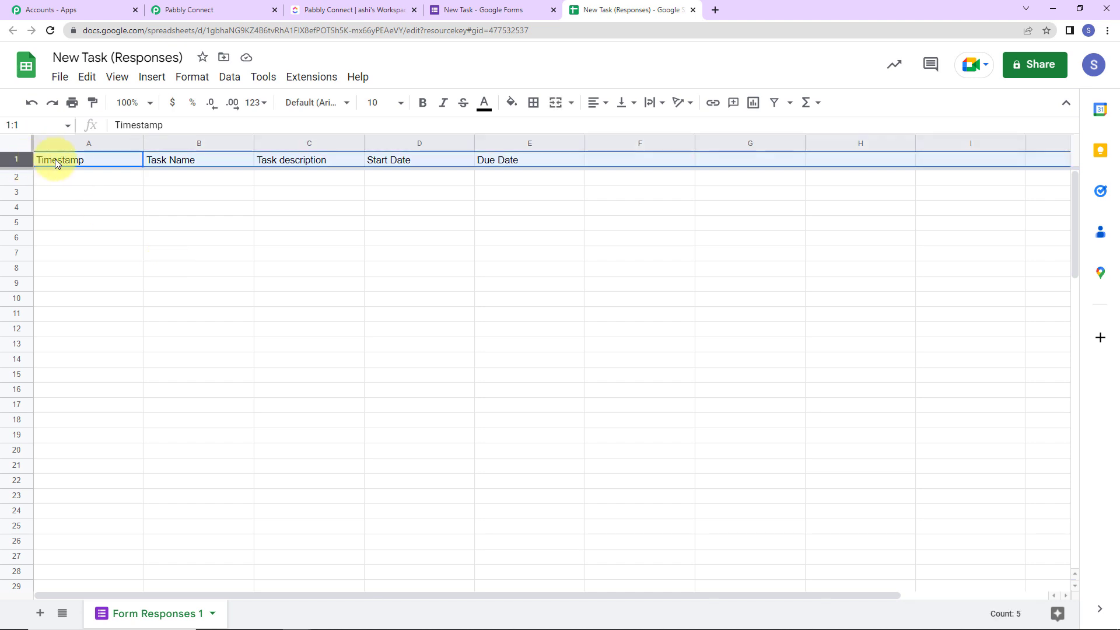
click(511, 105)
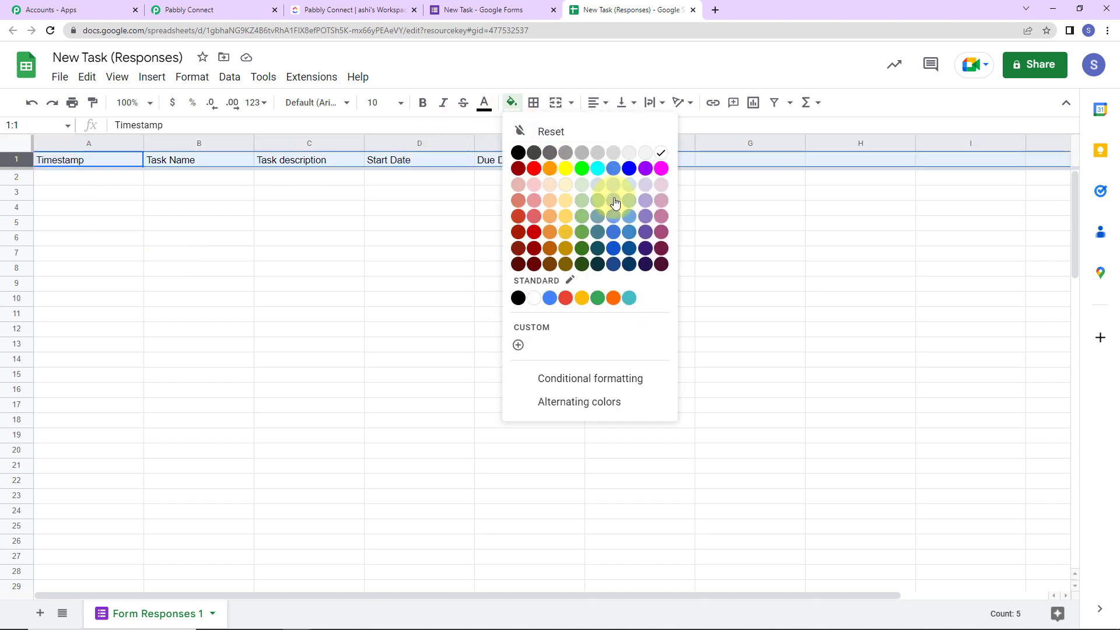
click(606, 195)
click(423, 103)
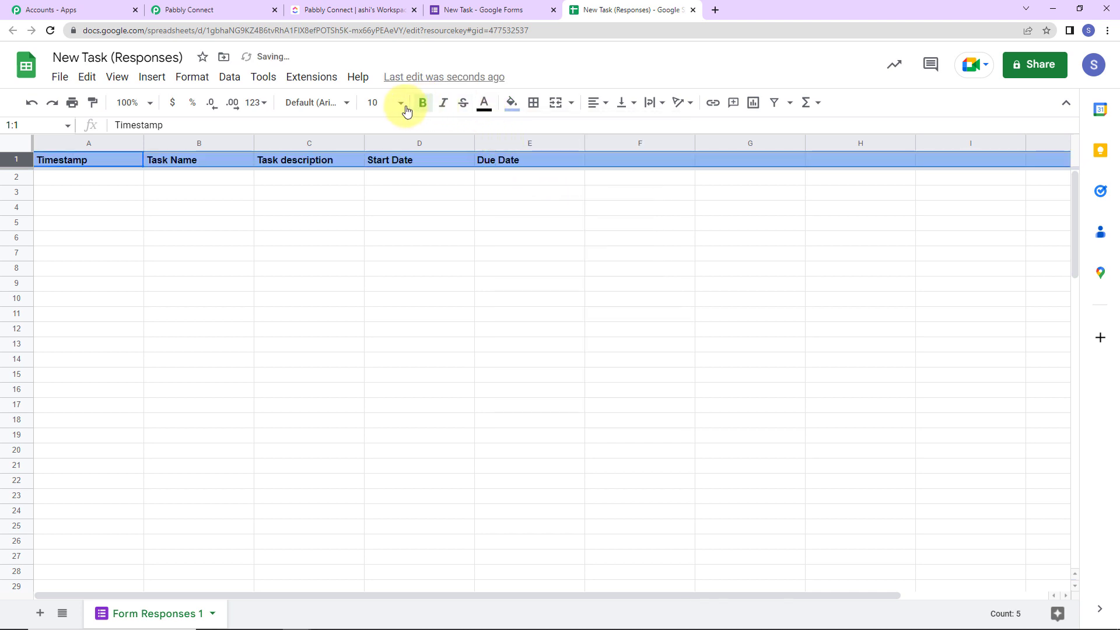
click(400, 104)
click(378, 268)
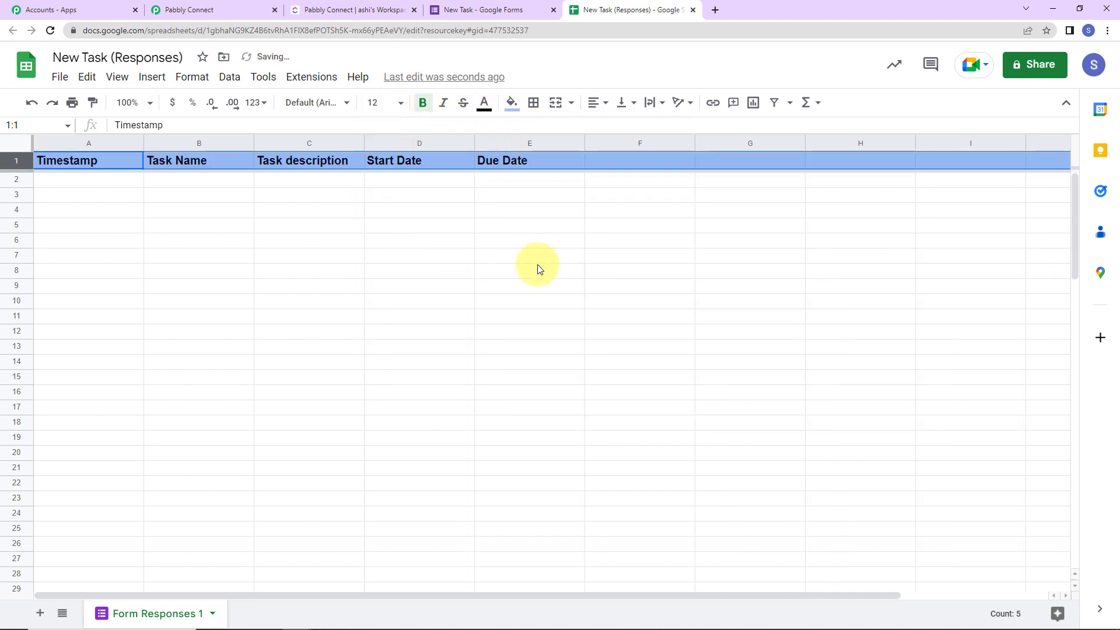
click(538, 267)
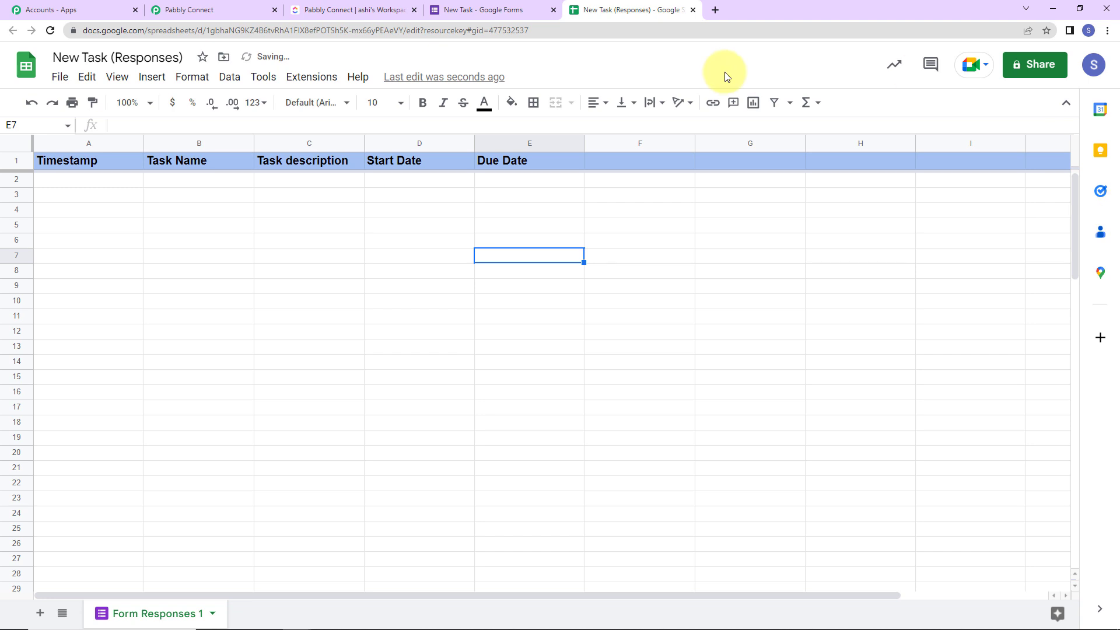
Preview the New Task form and enter the task name "Appraisal Review" and the description "Percentage to be finalised"
click(492, 10)
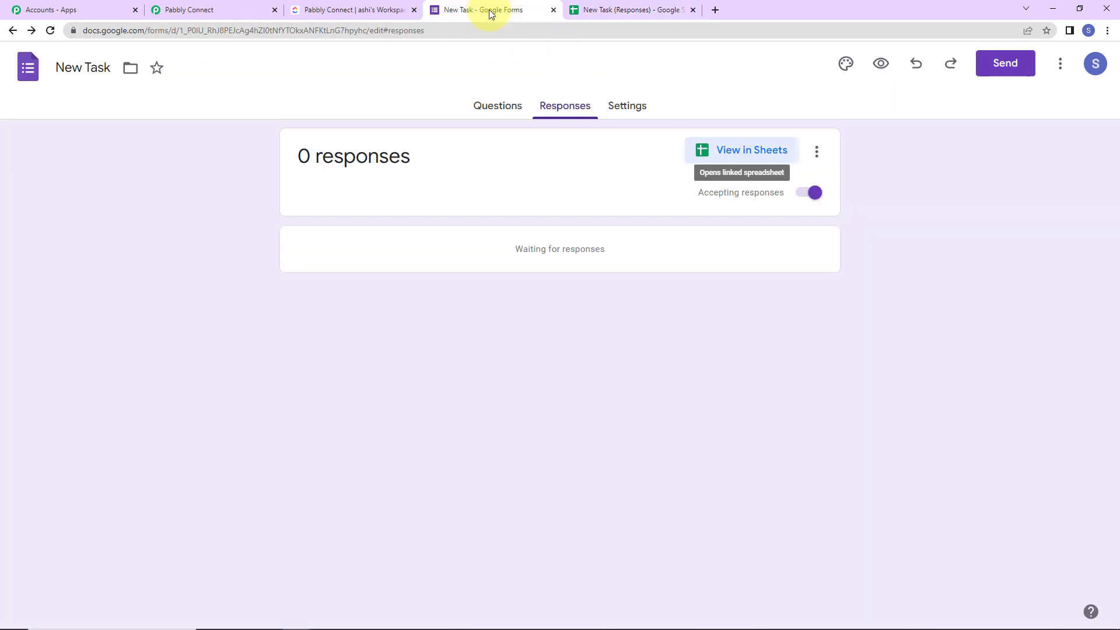
click(880, 65)
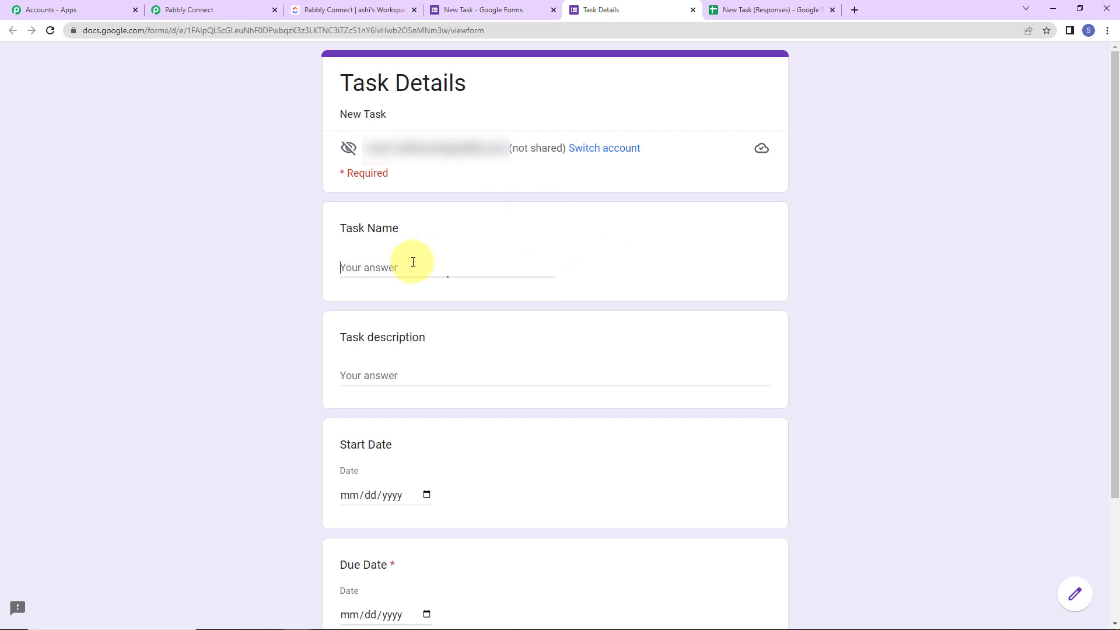
click(412, 266)
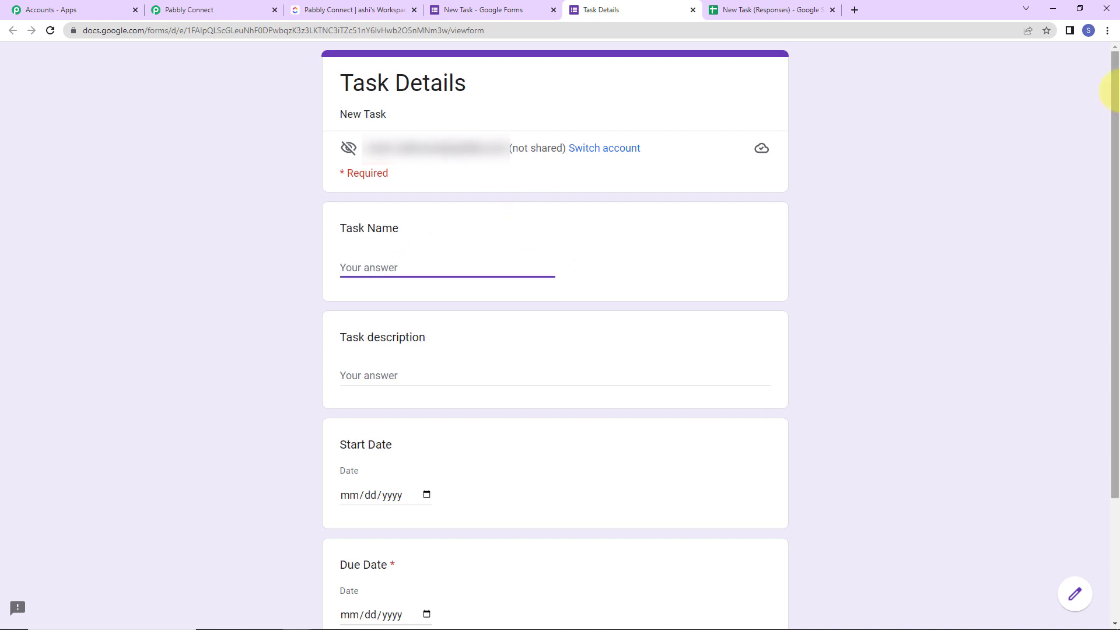
text(Appraisal E)
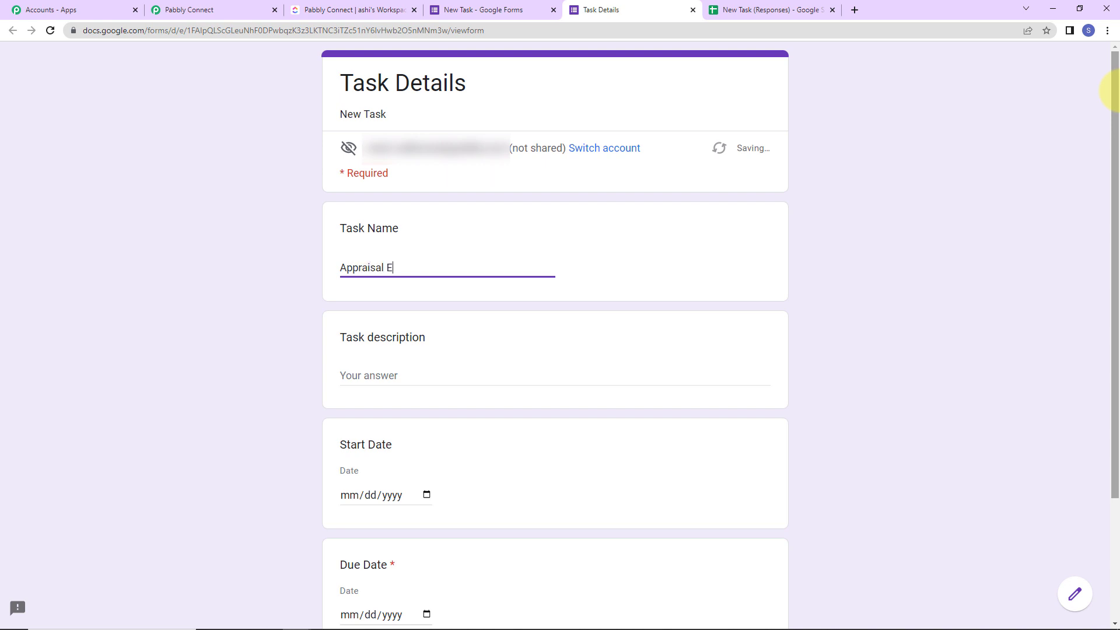
key(BackSpace)
click(465, 376)
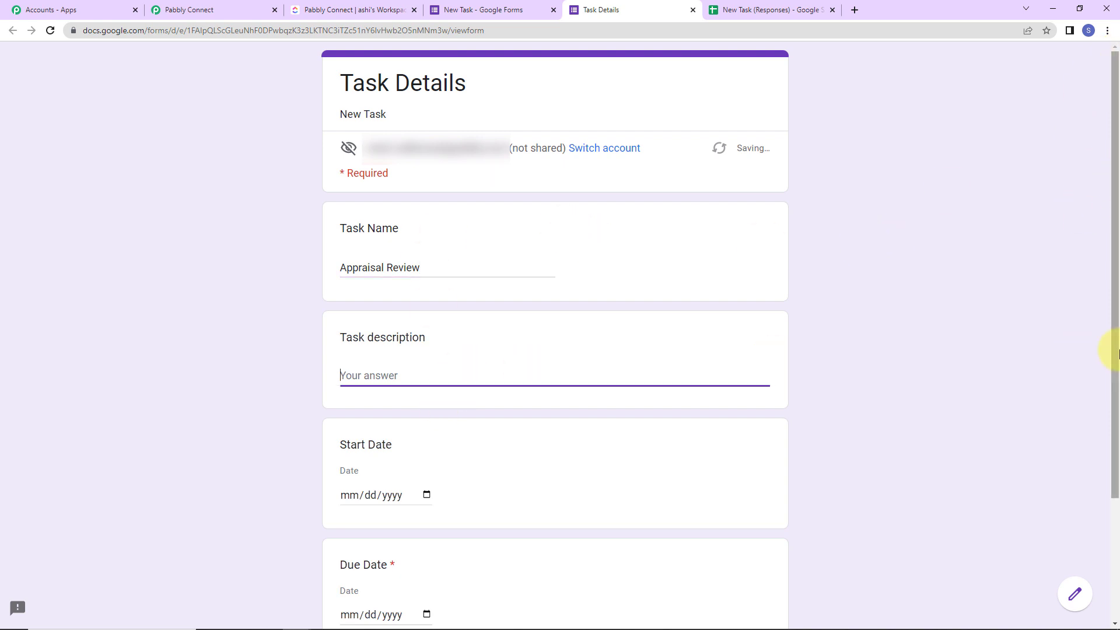
text(Percentage to be finalised)
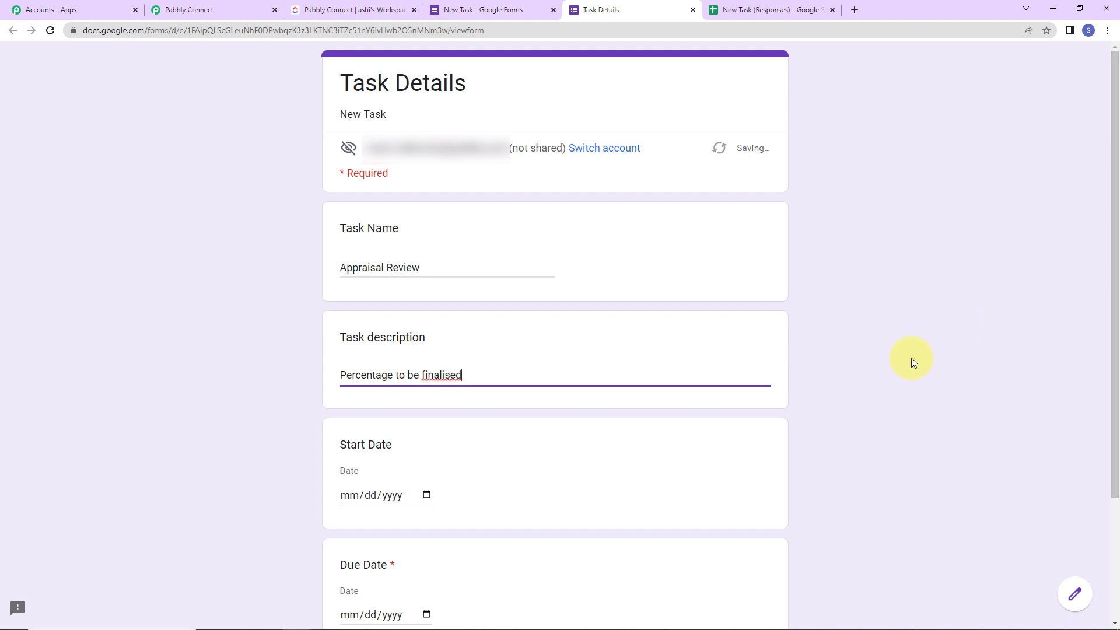
Set both the Start Date and the Due Date to 02/17/2023 and submit the form response
scroll(864, 303, down, 3)
click(426, 337)
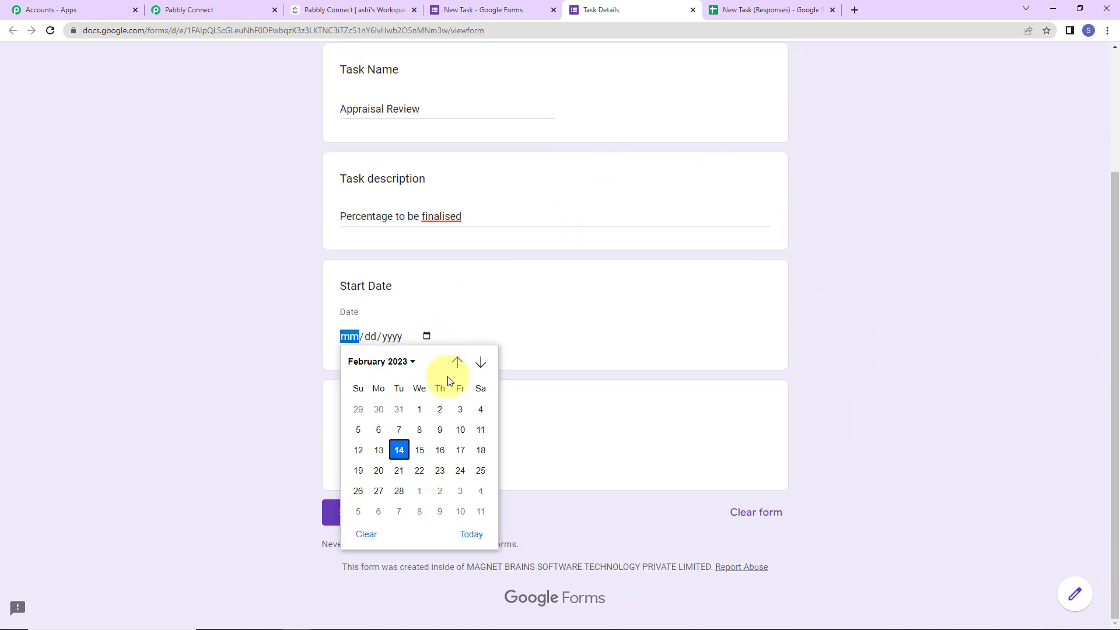
click(460, 450)
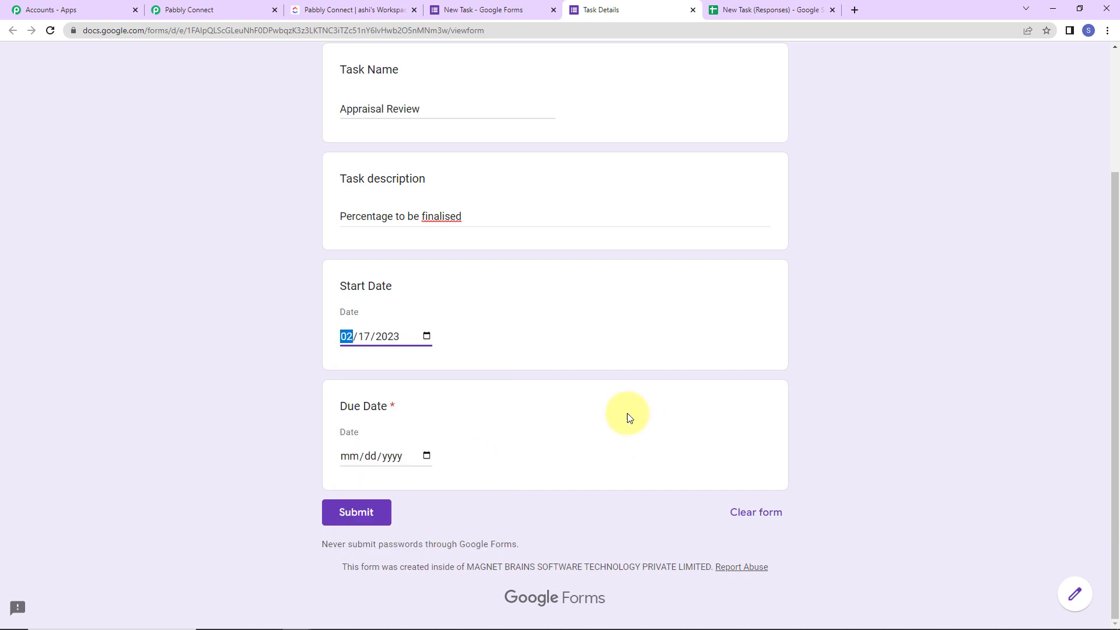
click(426, 456)
click(460, 347)
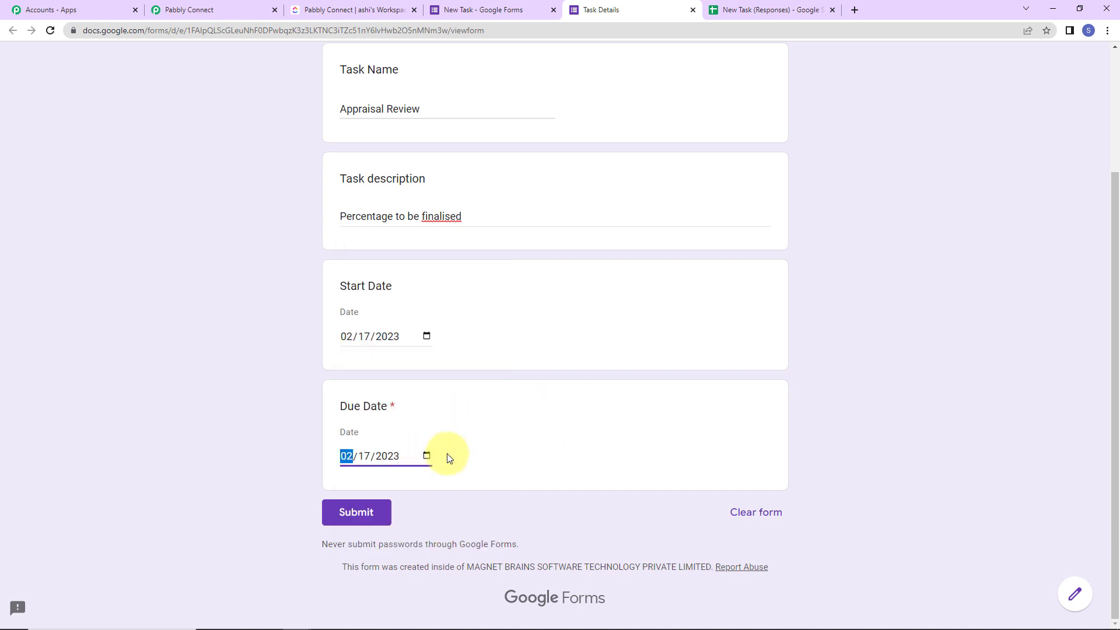
click(356, 514)
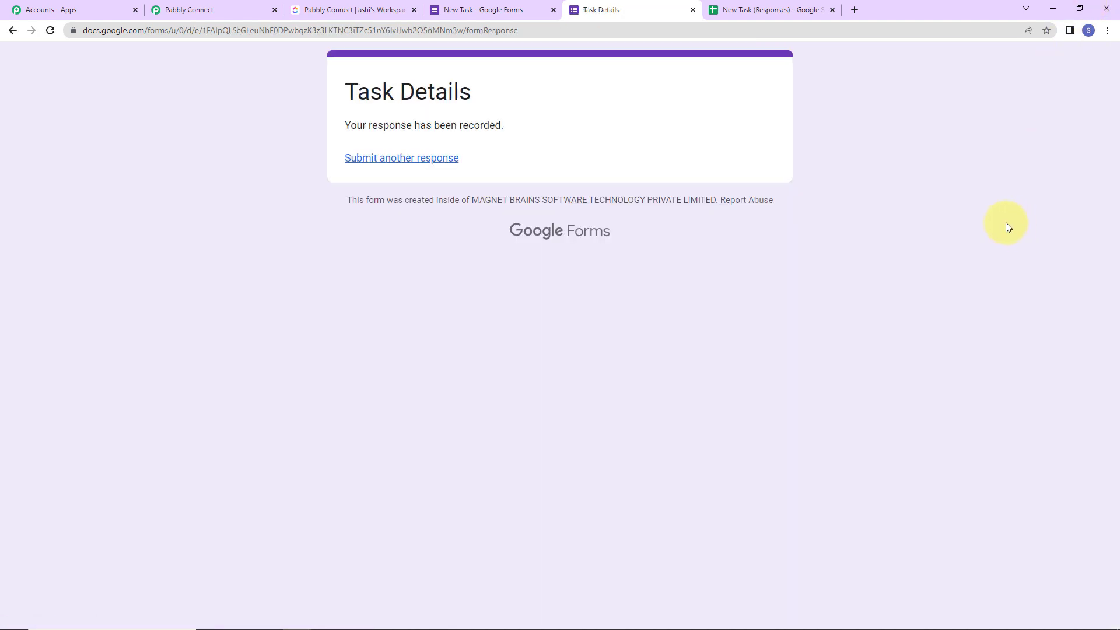
Switch to the New Task (Responses) spreadsheet and widen the Task description and Timestamp columns to fit their contents
click(799, 10)
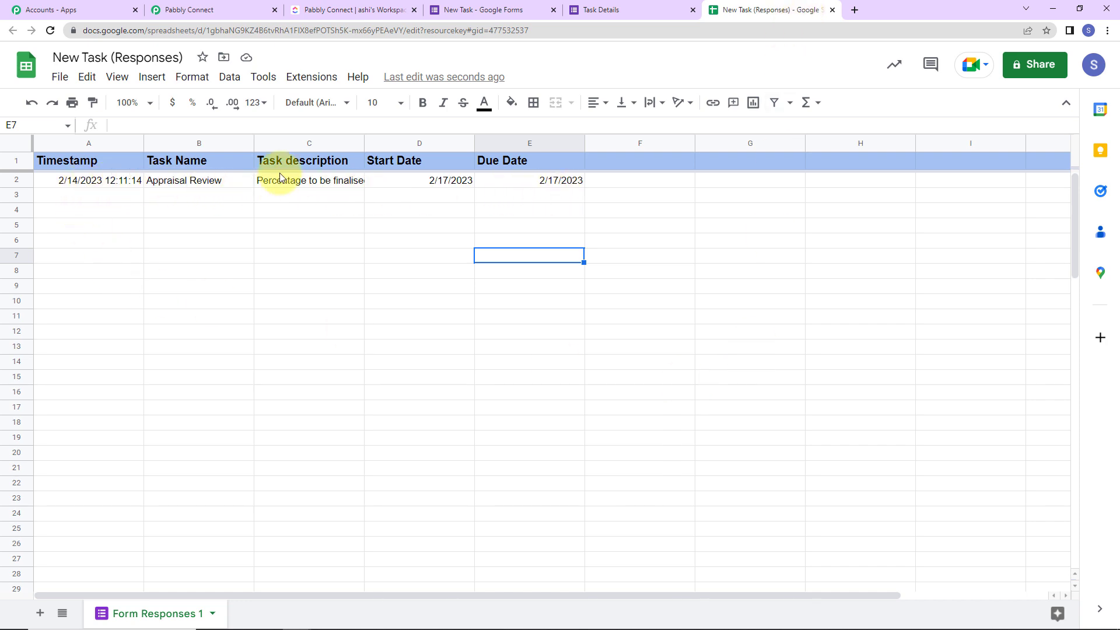
drag(365, 143, 411, 146)
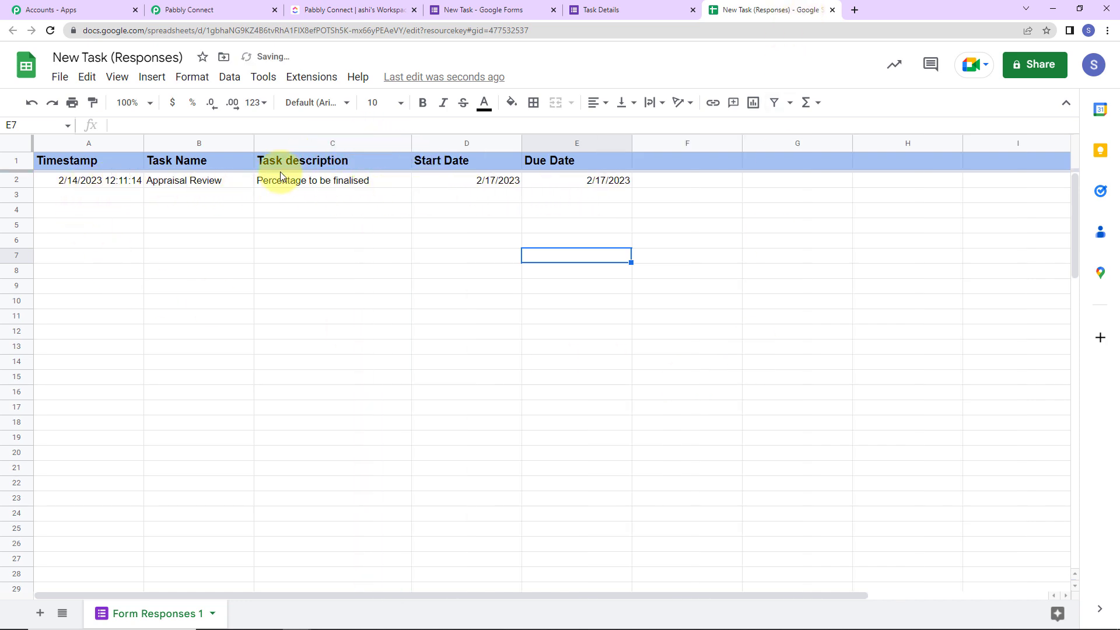
drag(145, 146, 188, 145)
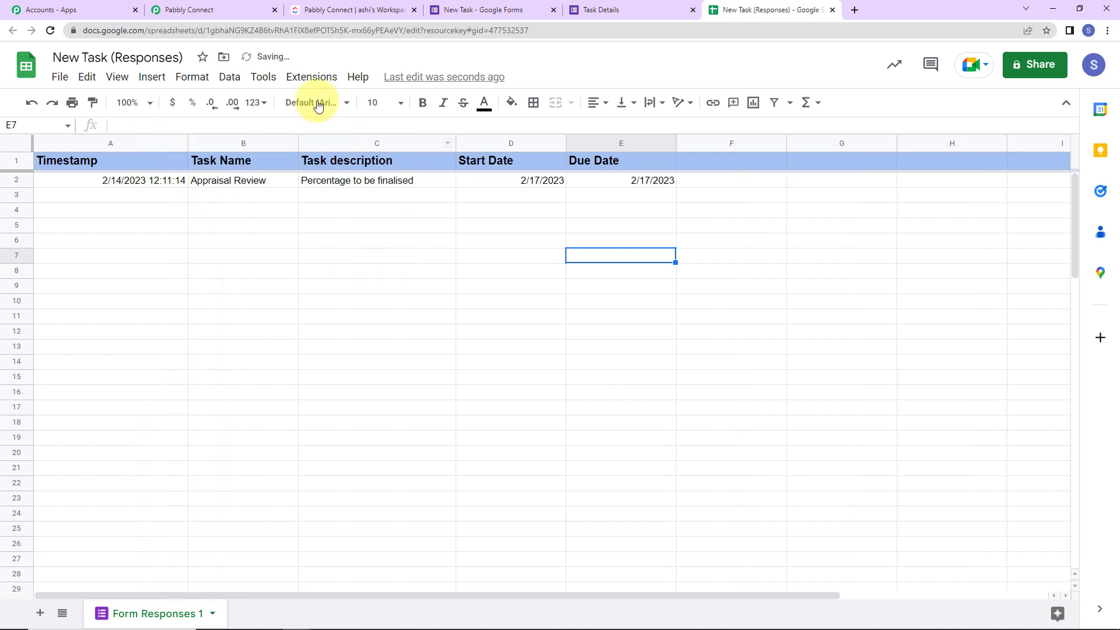
Look up the Pabbly Connect Webhooks add-on in the Google Workspace Marketplace, then close the marketplace
click(311, 82)
mouse_move(320, 106)
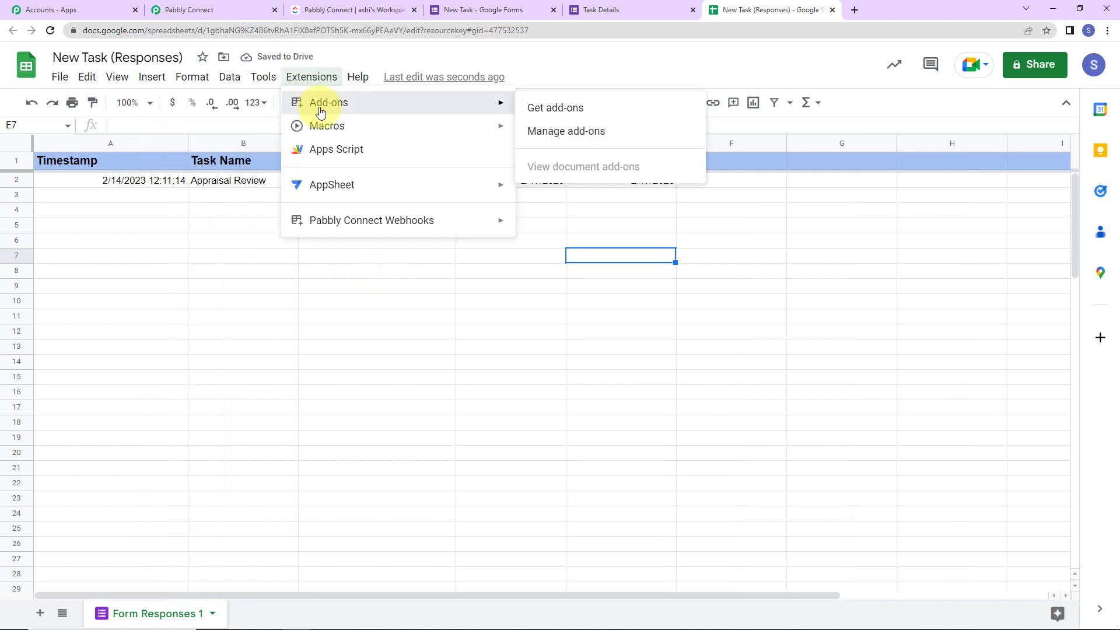
click(646, 112)
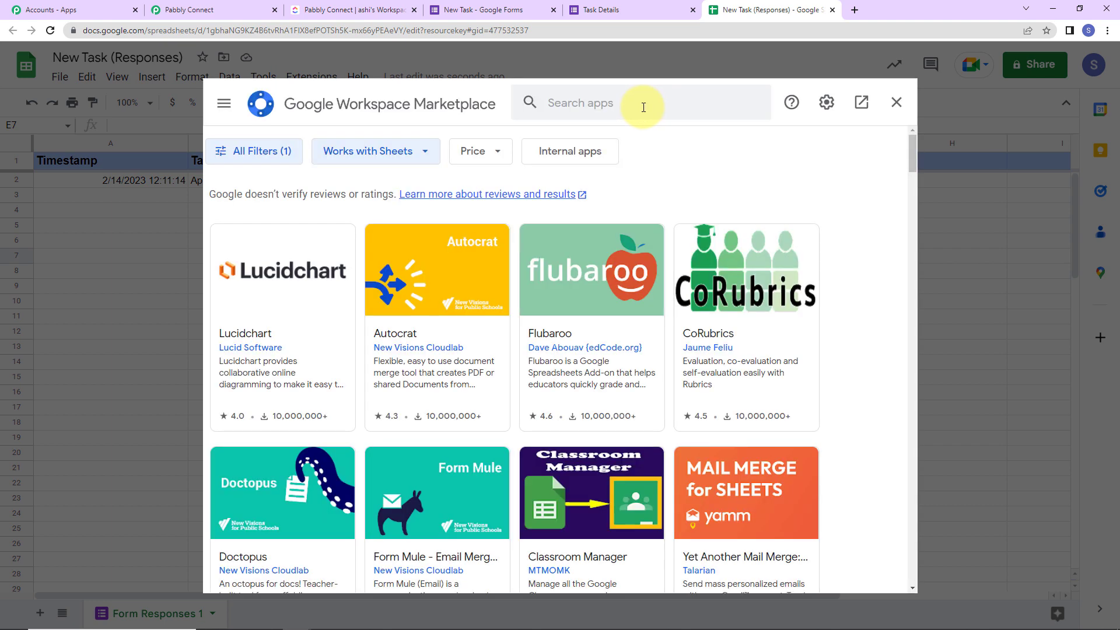
click(642, 108)
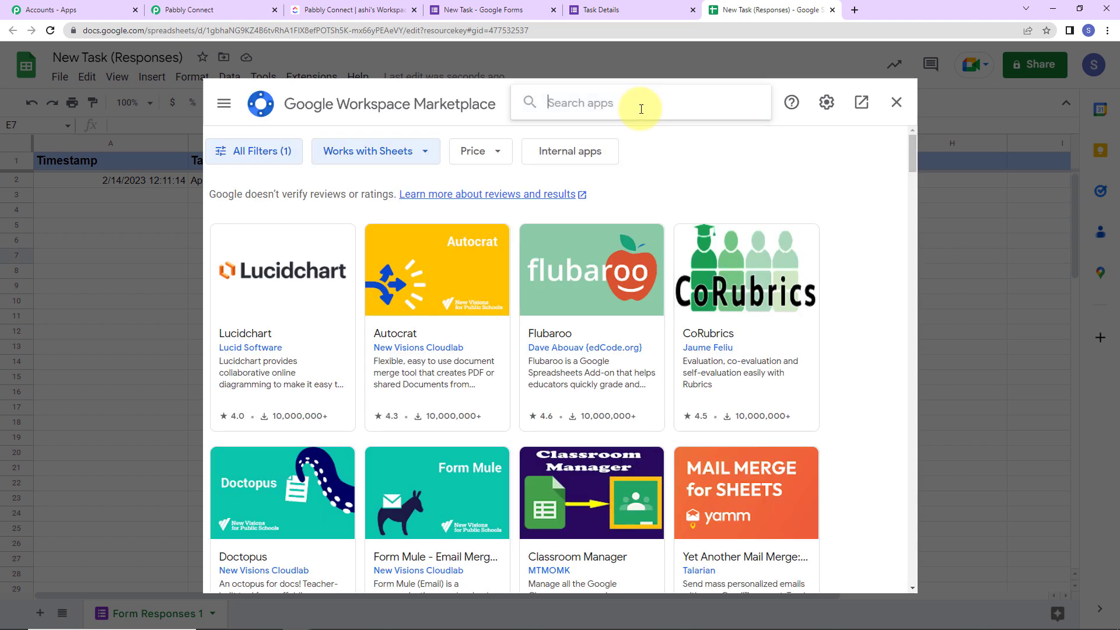
text(Pabb)
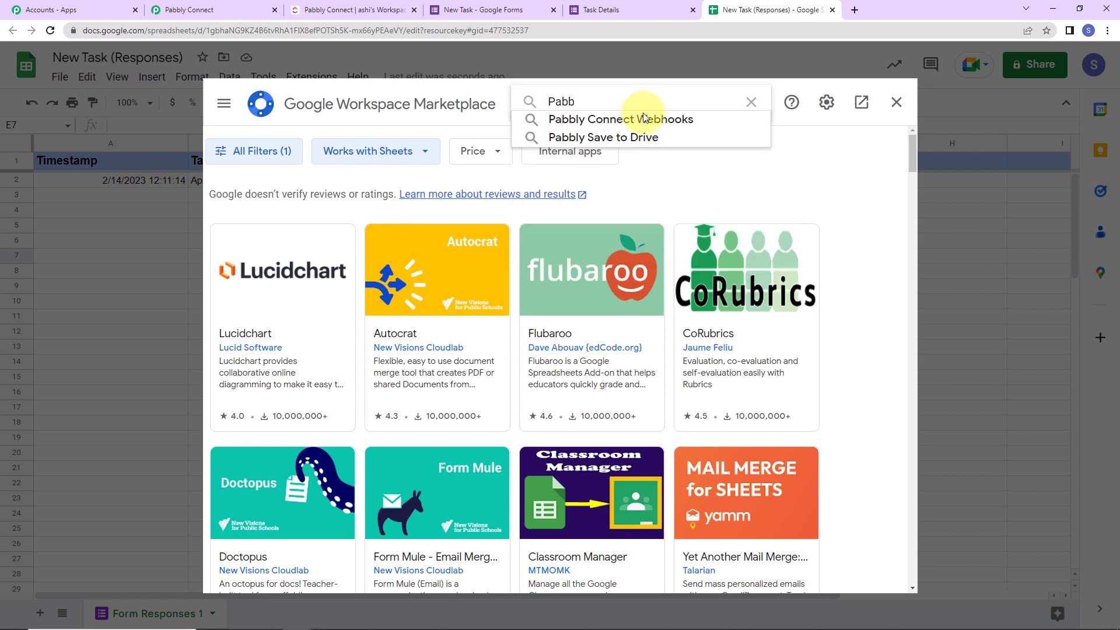
click(644, 119)
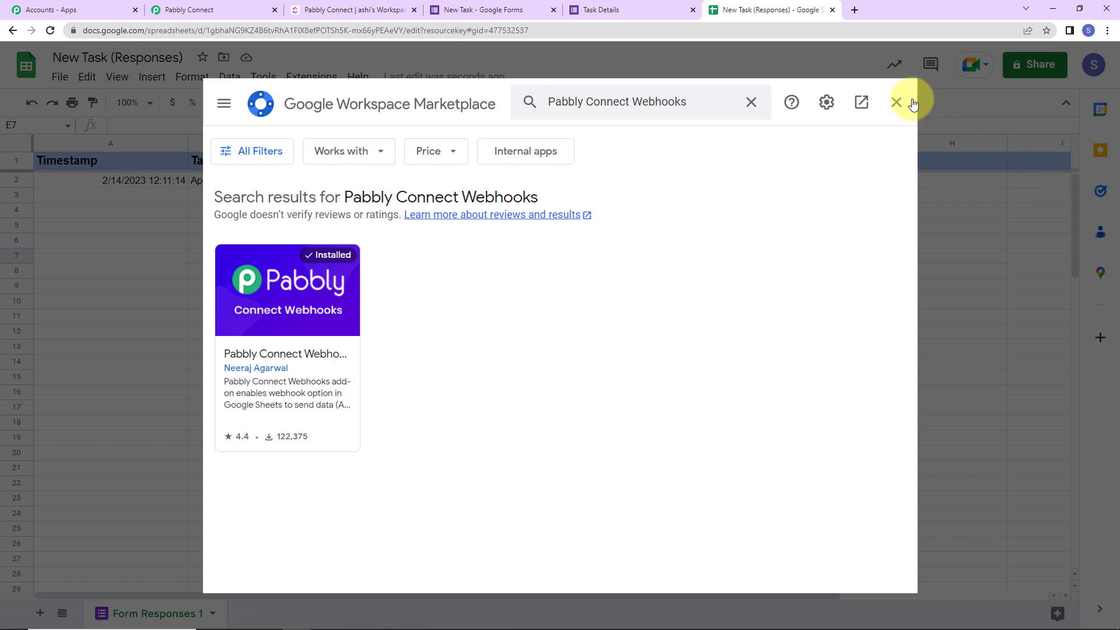
click(897, 103)
Reload the response spreadsheet and open the Initial Setup of the Pabbly Connect Webhooks add-on
click(51, 30)
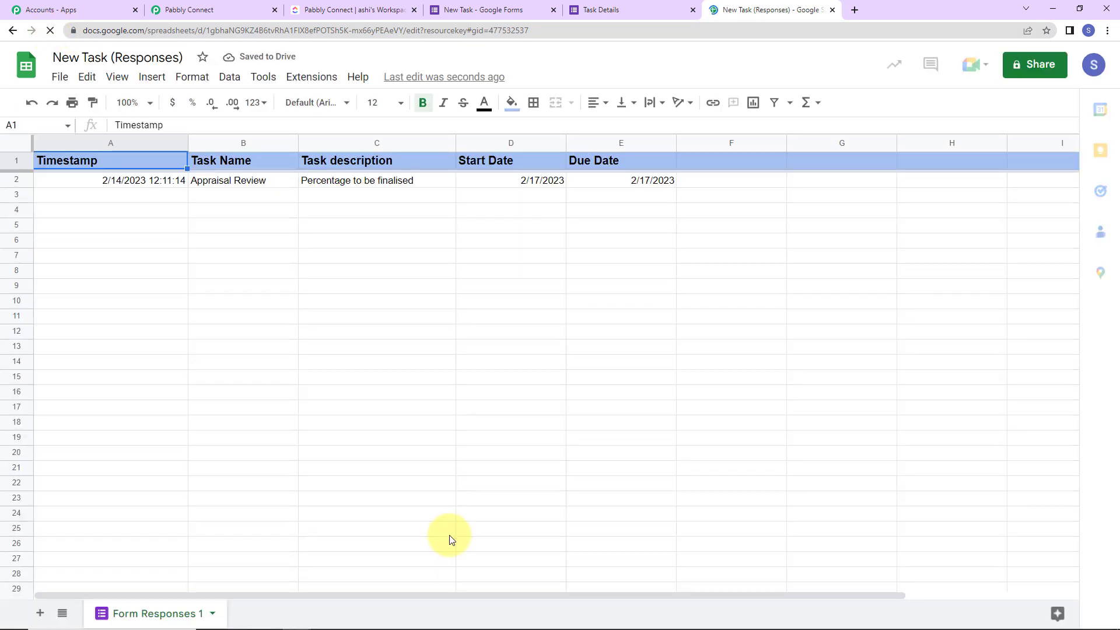
click(313, 77)
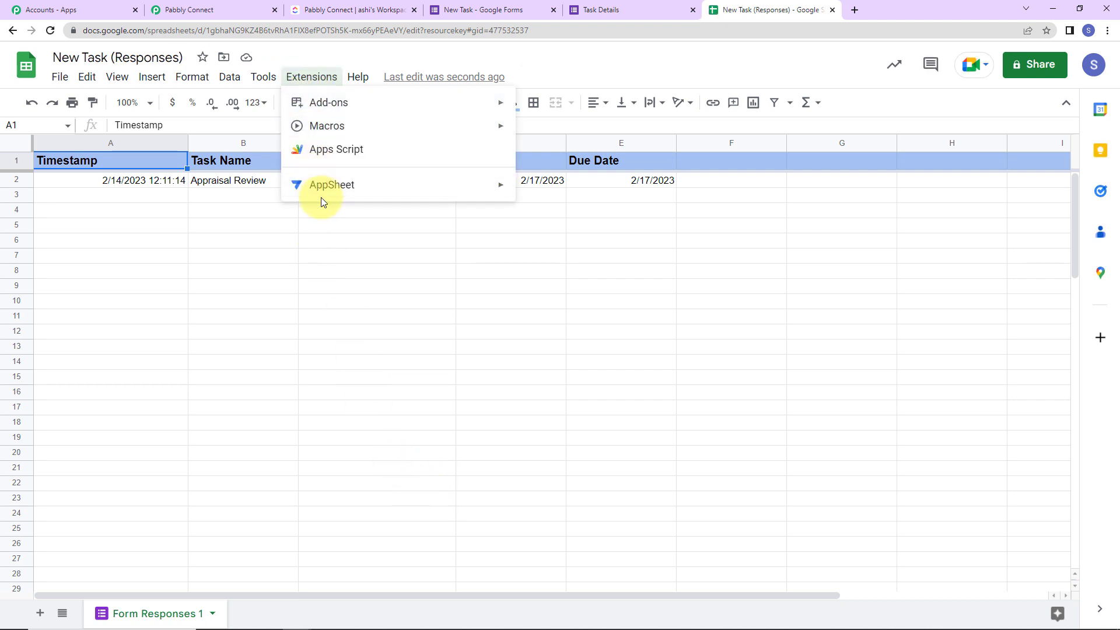
mouse_move(323, 224)
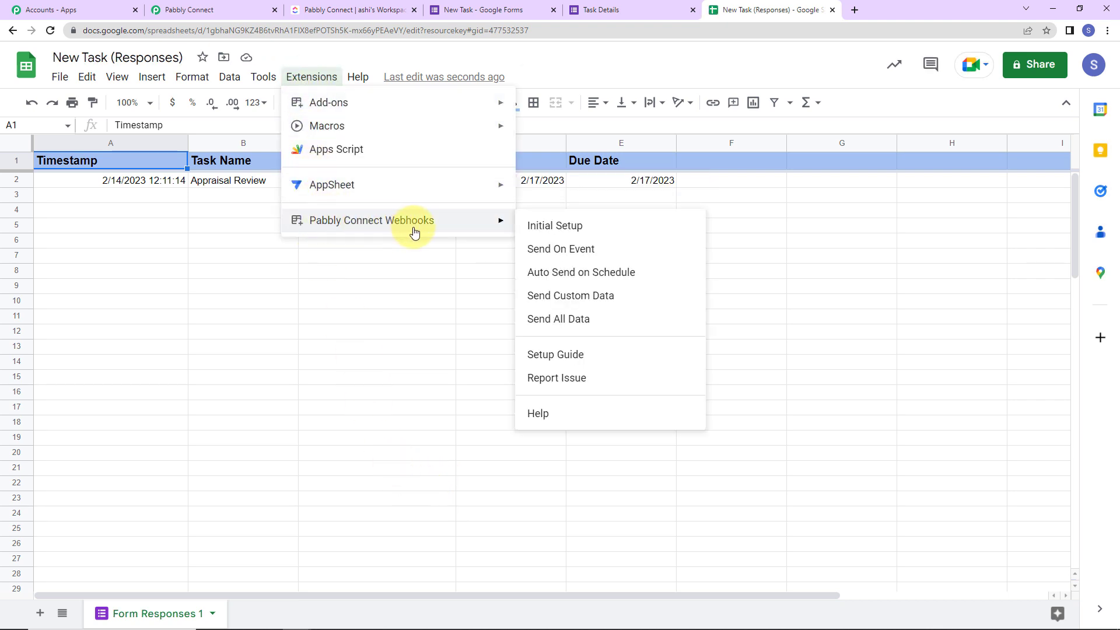
click(569, 233)
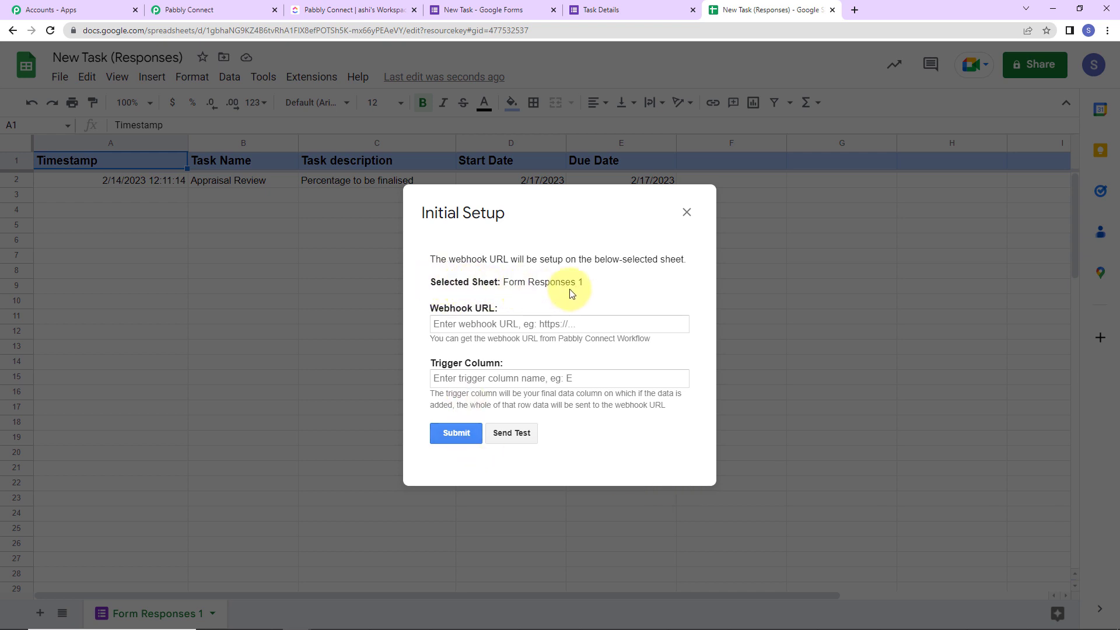
Copy the webhook URL from the Pabbly Connect workflow into the spreadsheet's webhook setup and set the trigger column to E
click(214, 10)
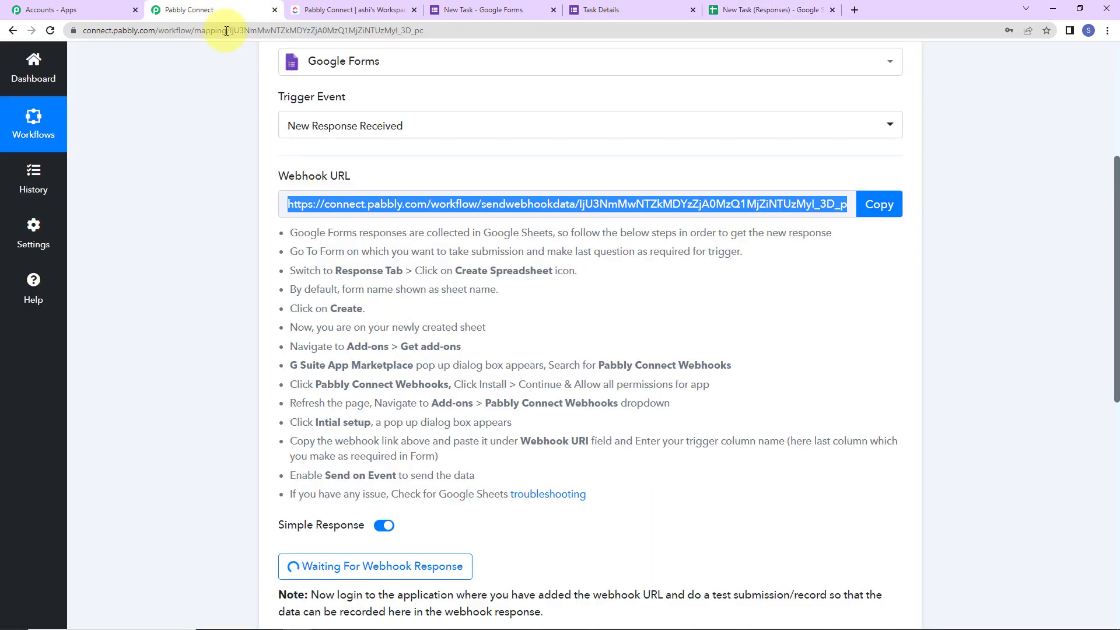
click(877, 207)
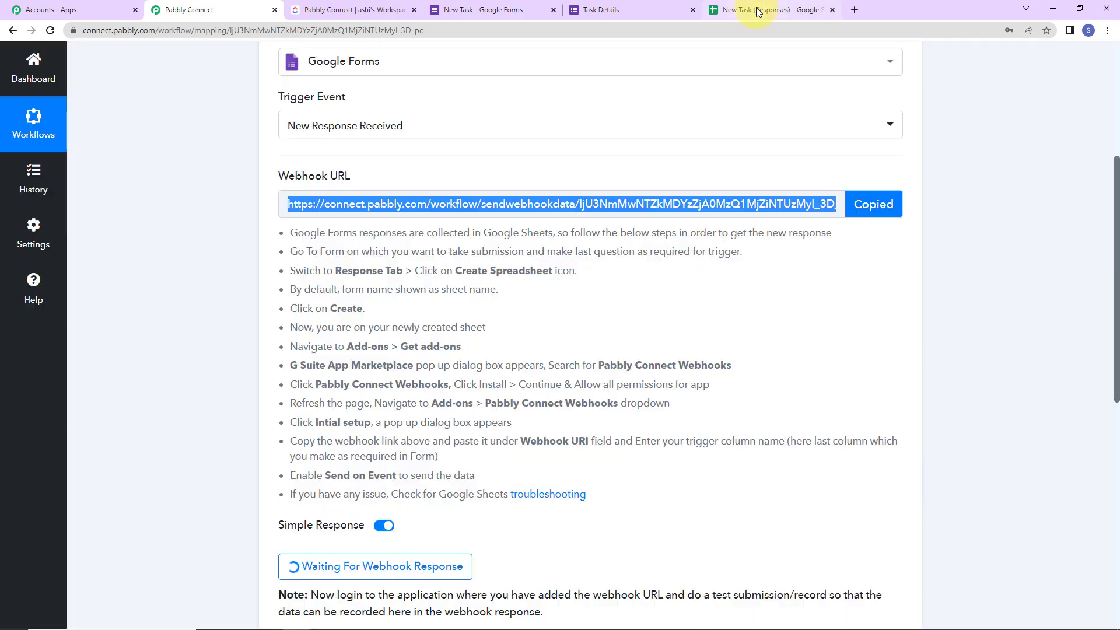
click(765, 10)
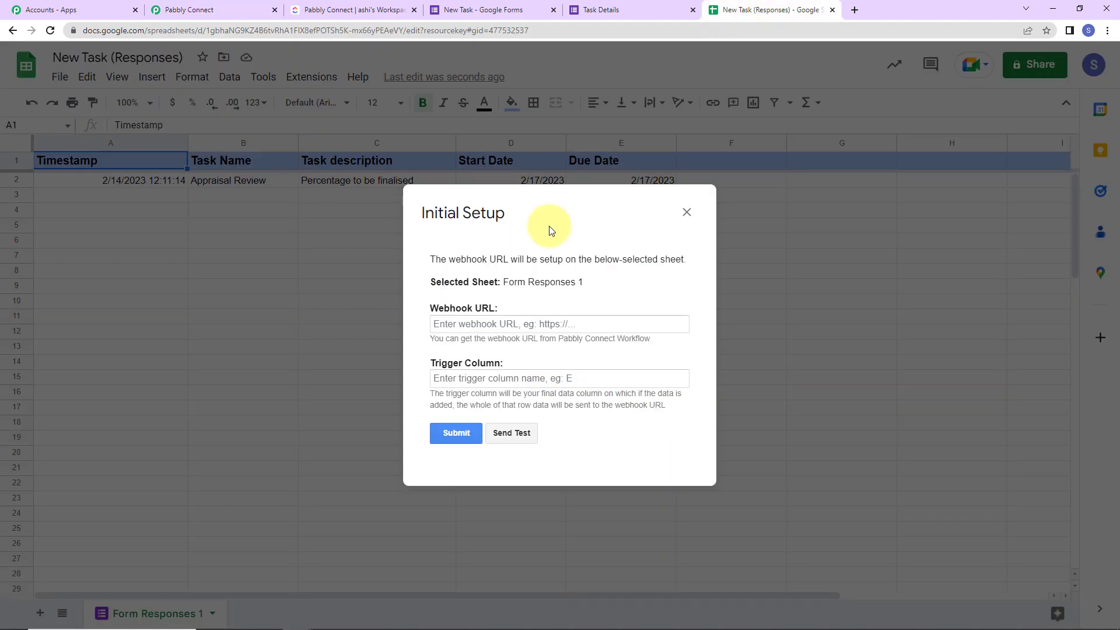
click(526, 325)
key(ctrl+v)
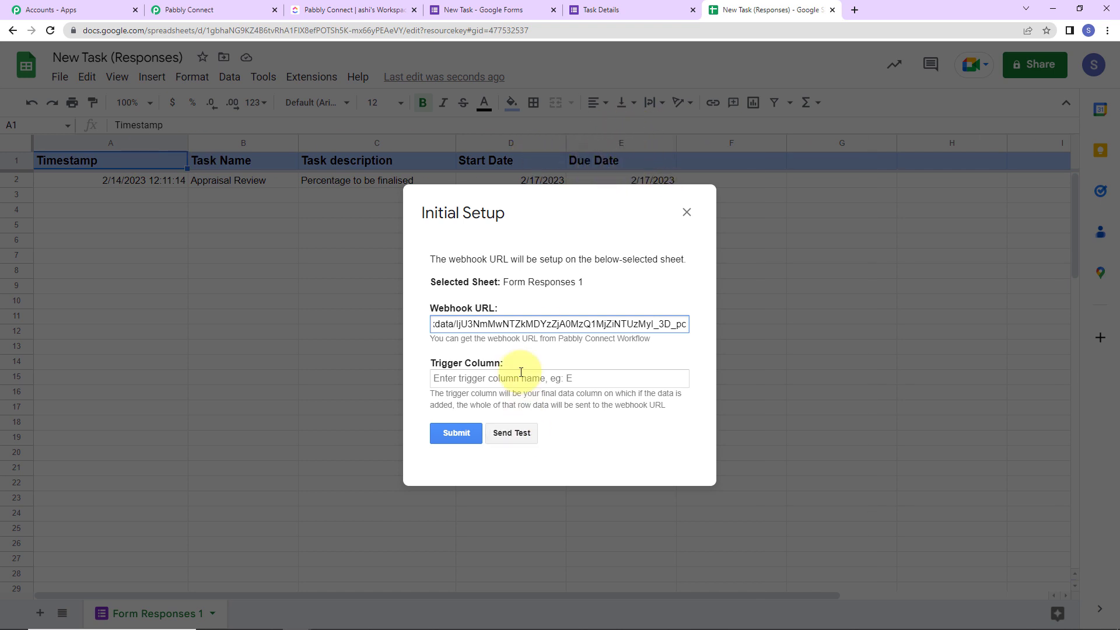
click(522, 385)
text(E)
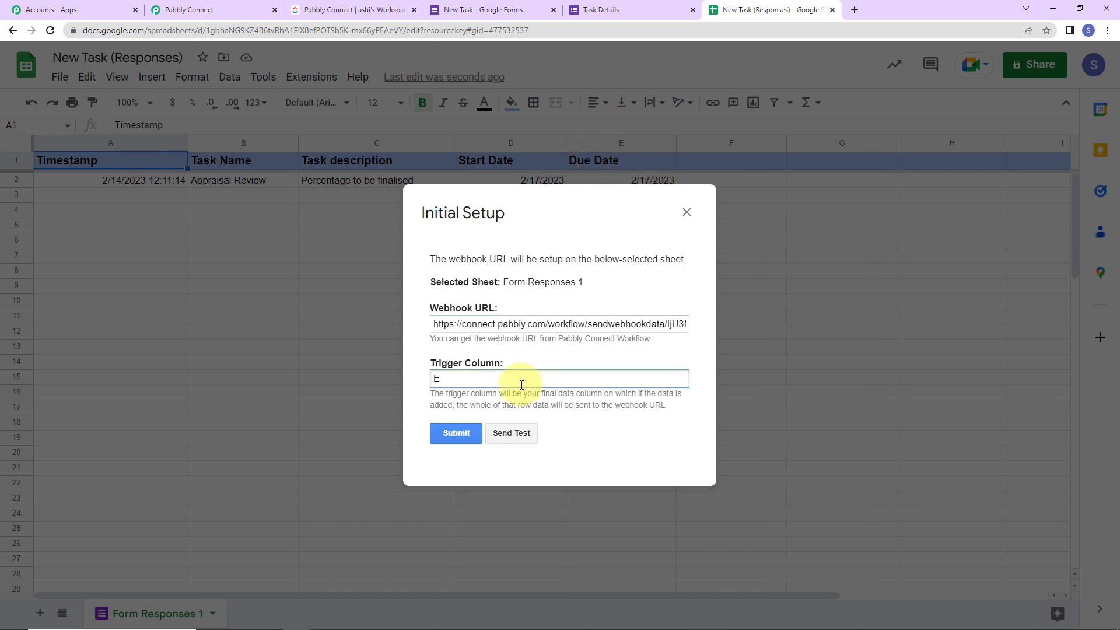
Send test data to the webhook, submit the Initial Setup and close it
click(516, 434)
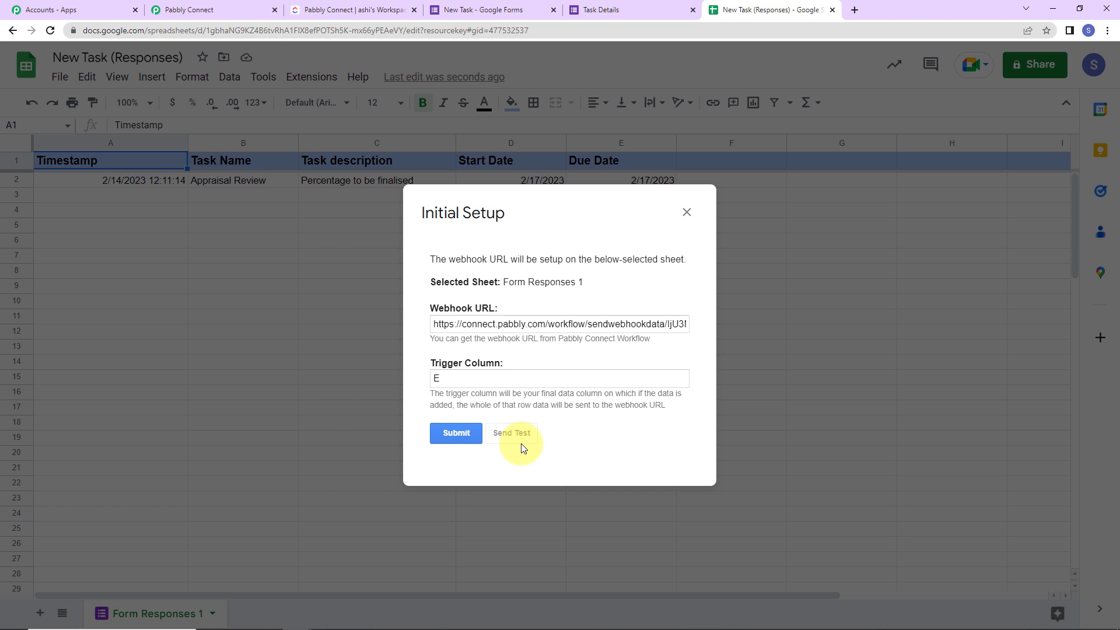
scroll(575, 389, down, 1)
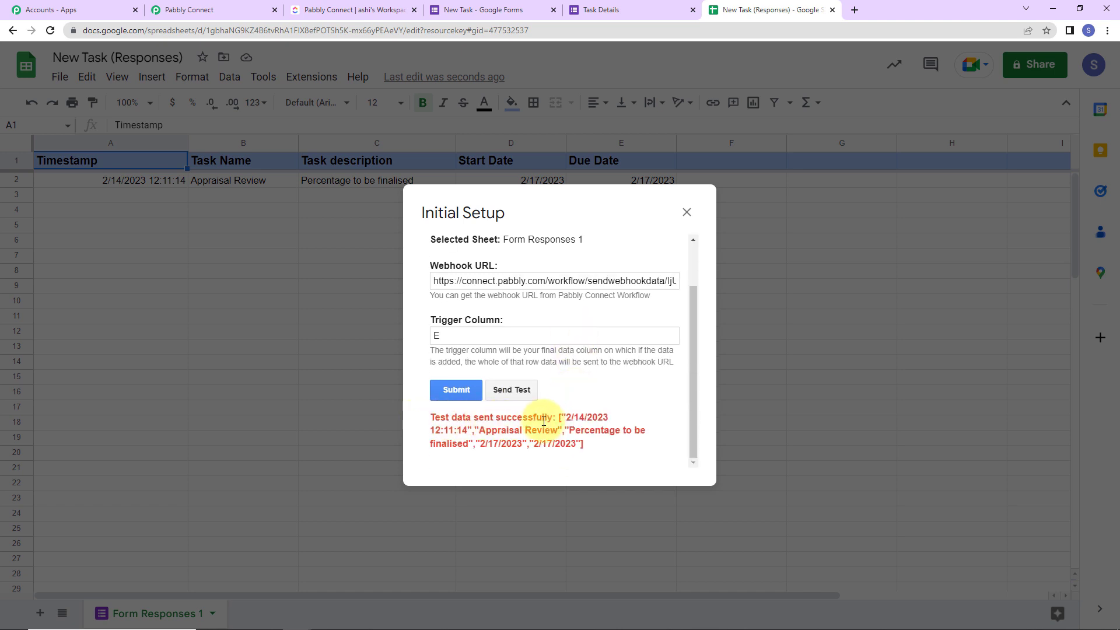
click(457, 390)
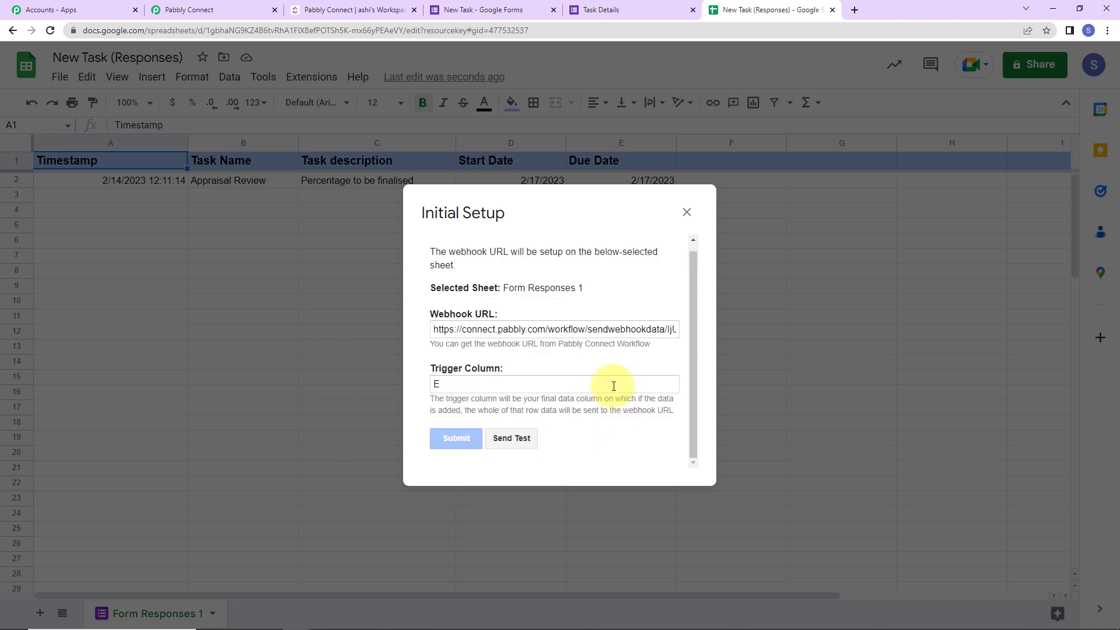
scroll(613, 386, down, 1)
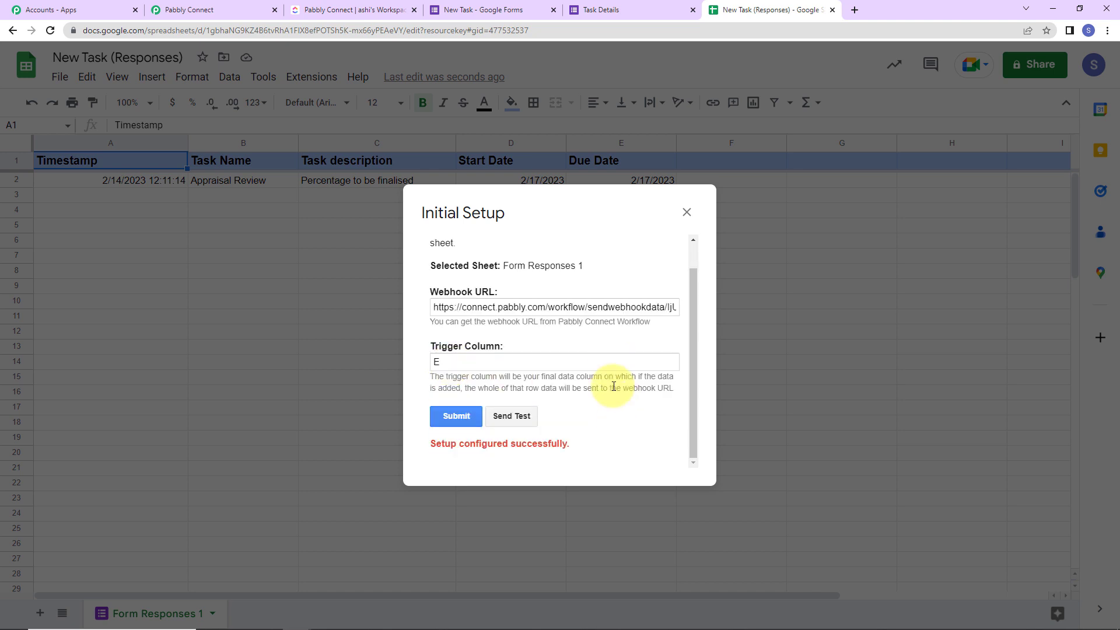
click(688, 220)
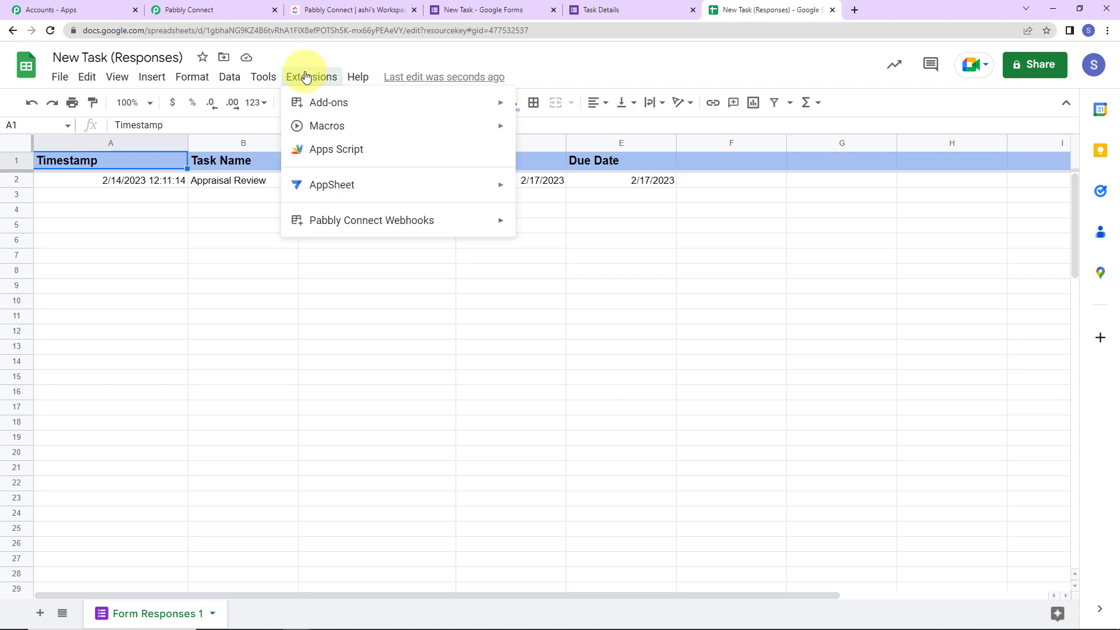
Enable Send On Event for the Pabbly Connect Webhooks add-on and check that the option is ticked
click(304, 77)
mouse_move(338, 223)
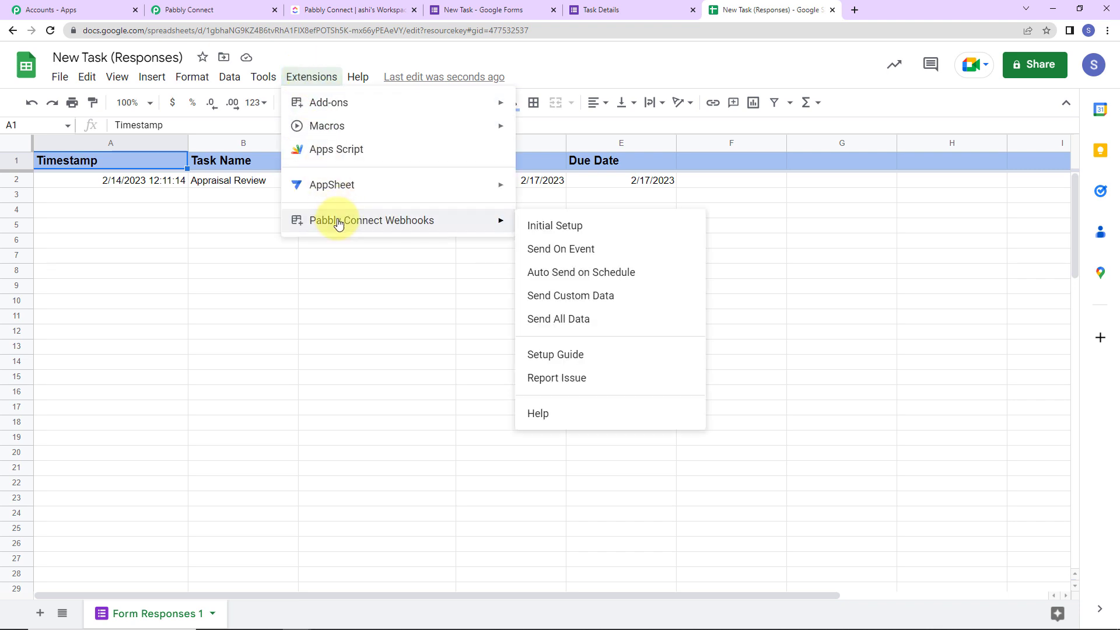
click(571, 250)
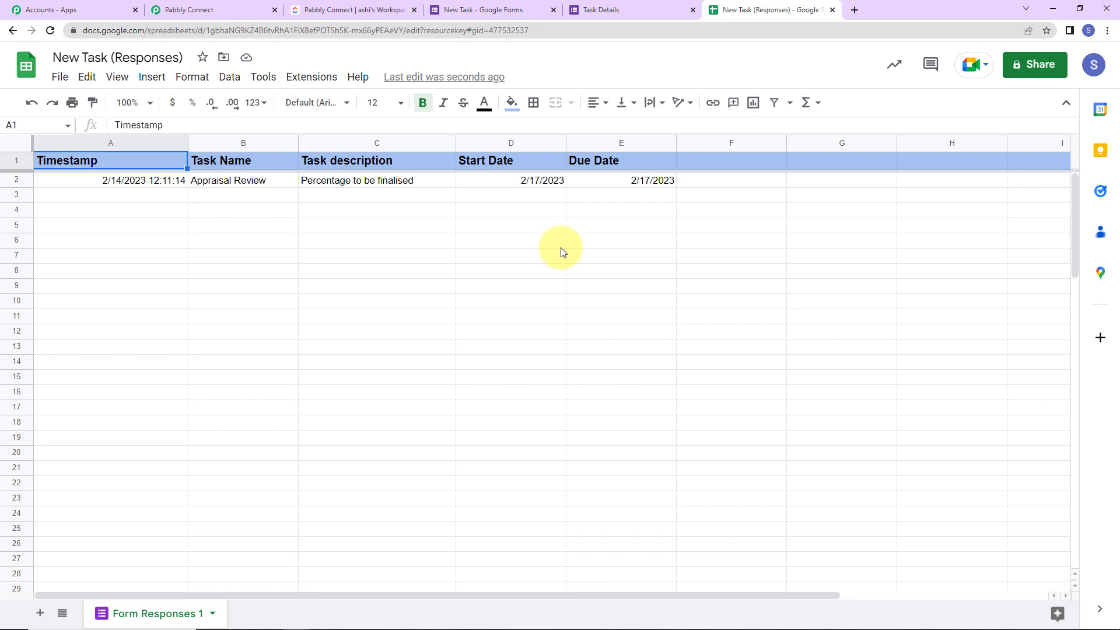
click(306, 76)
mouse_move(397, 227)
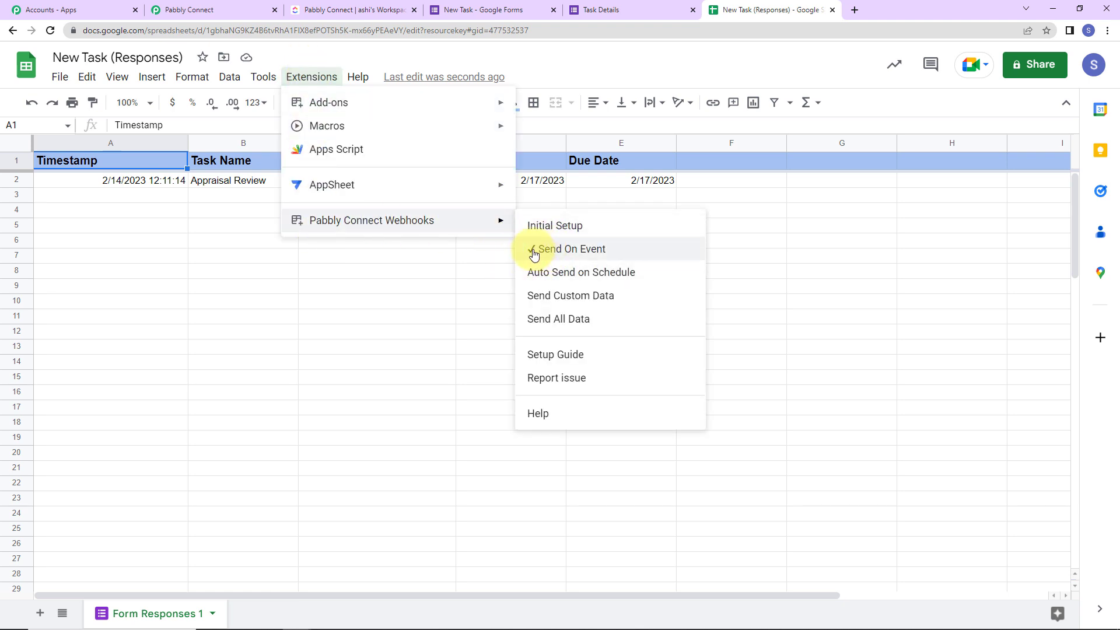
click(489, 272)
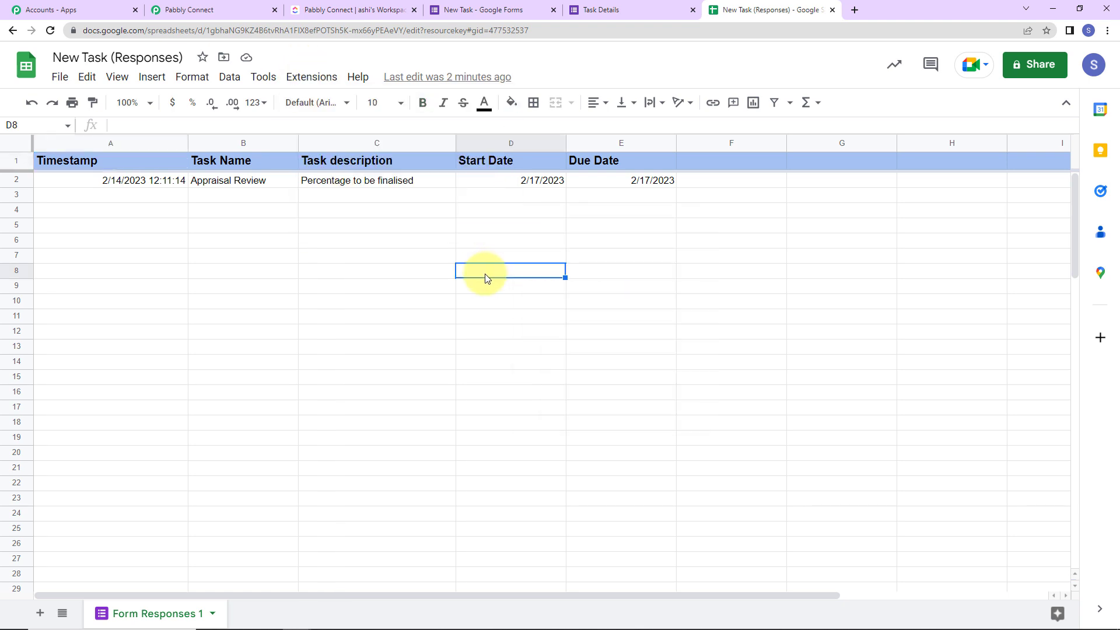
Switch to Pabbly Connect and examine the captured form response from the trigger column down to the Due Date
click(185, 12)
scroll(783, 302, down, 7)
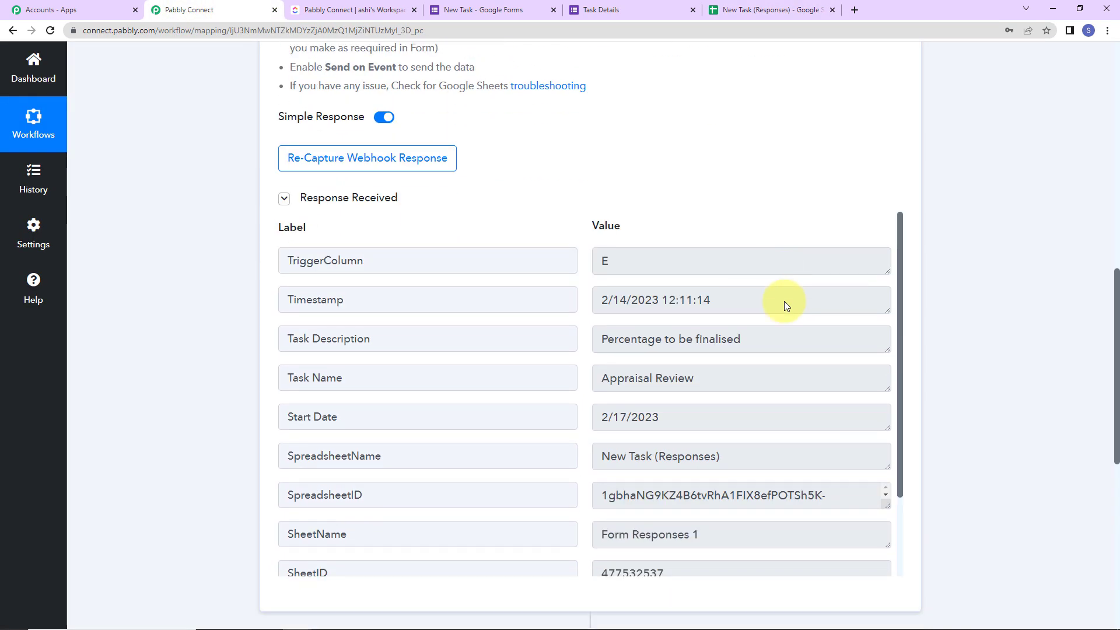
scroll(783, 301, down, 2)
scroll(758, 300, up, 2)
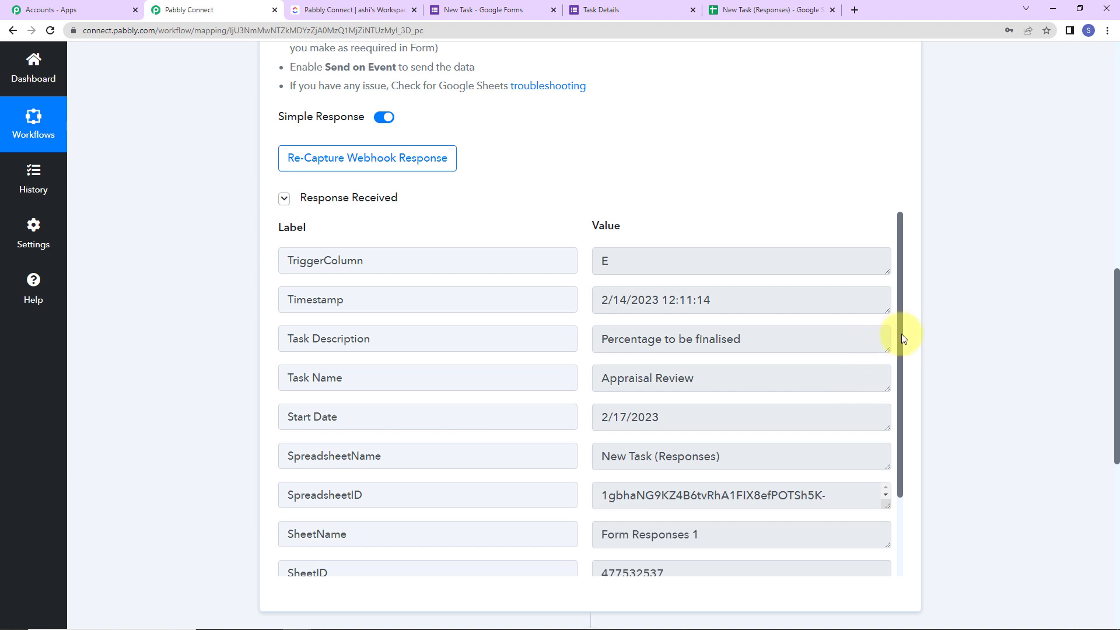
drag(901, 333, 907, 422)
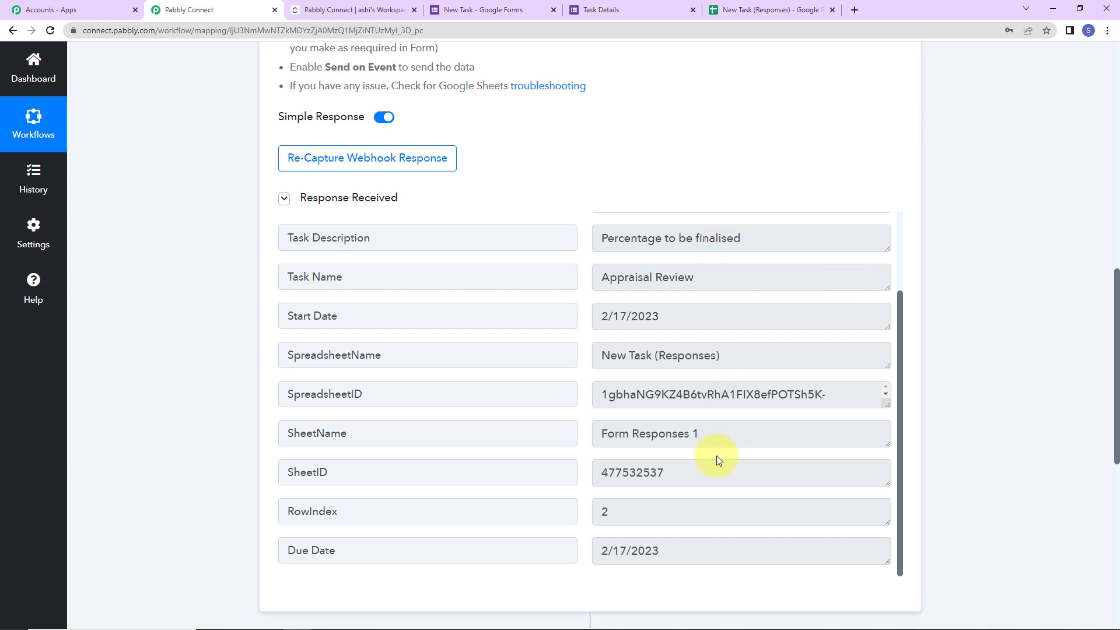
Choose ClickUp as the workflow's action app and set the action event to Create Task
scroll(1070, 303, down, 7)
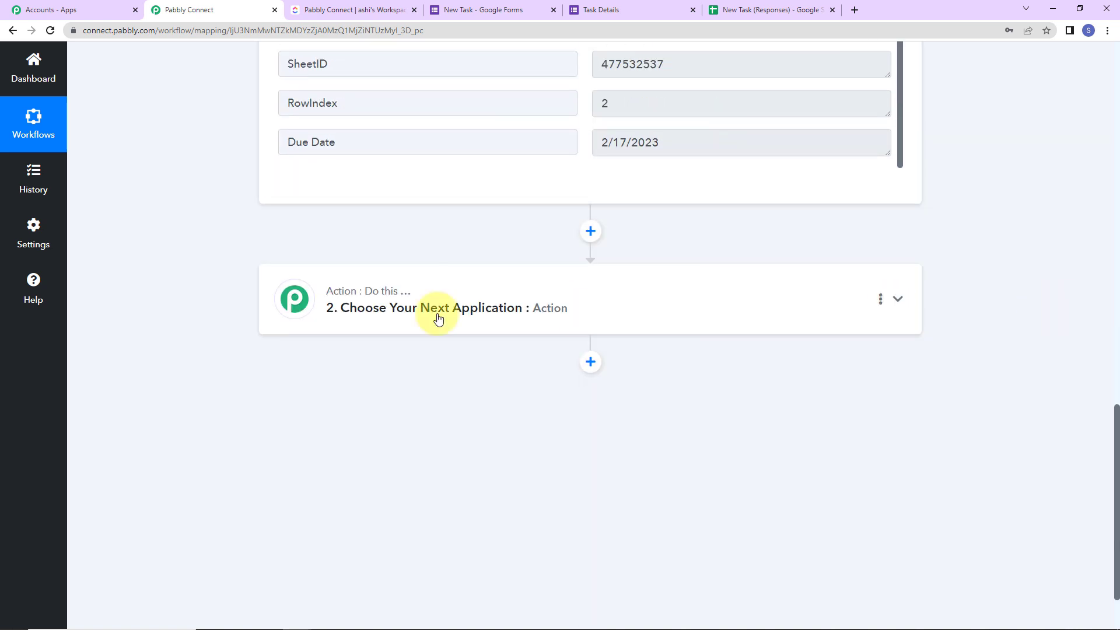
click(350, 320)
click(369, 305)
text(clic)
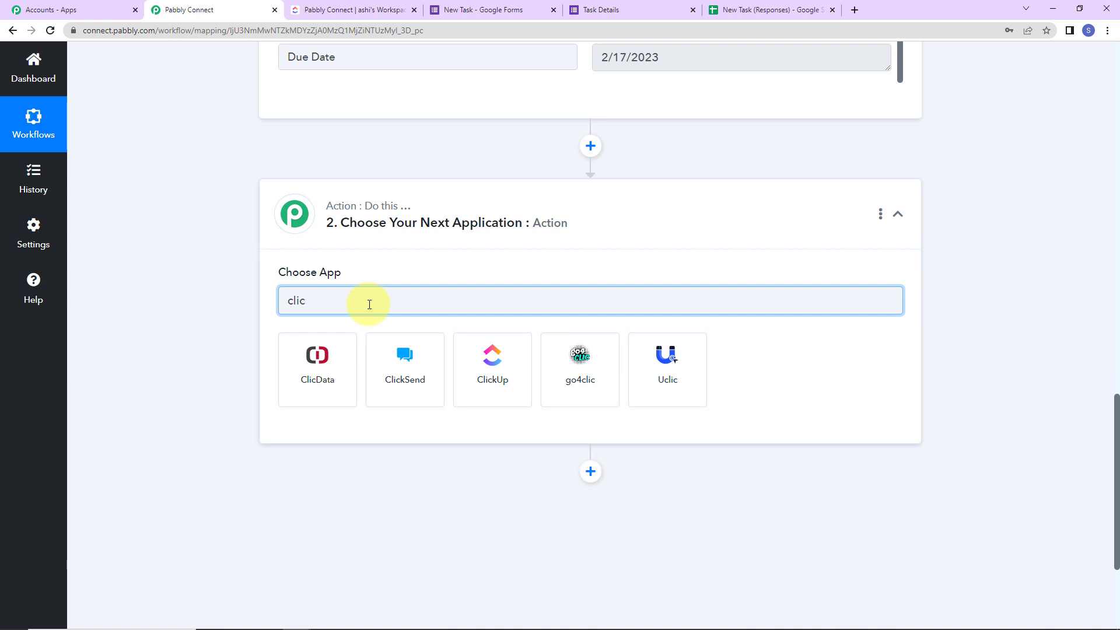
click(524, 369)
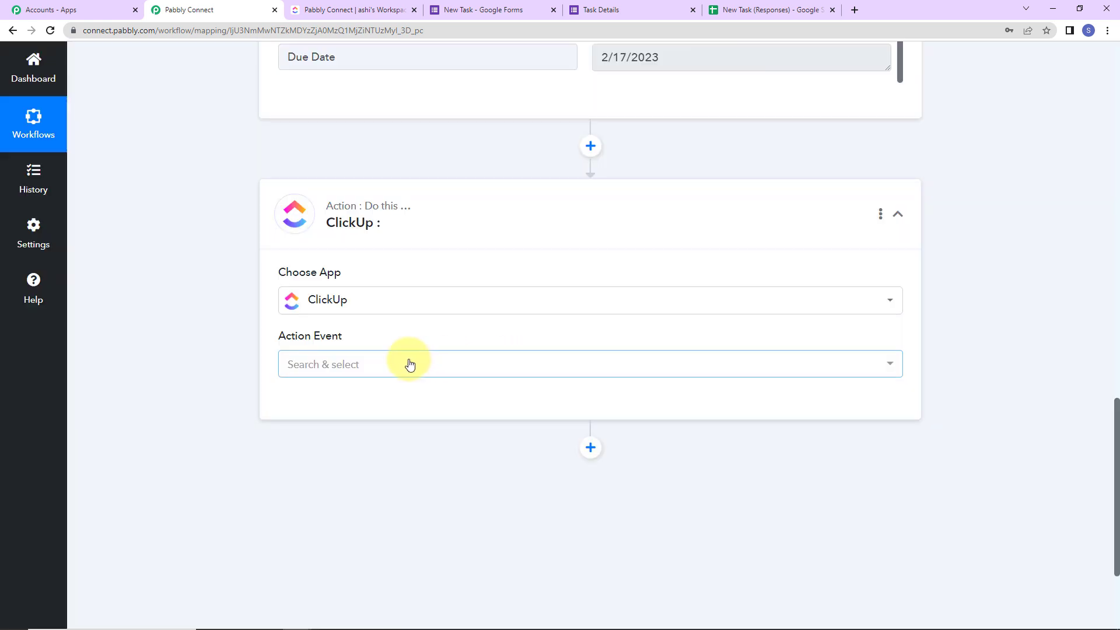
click(377, 364)
click(329, 140)
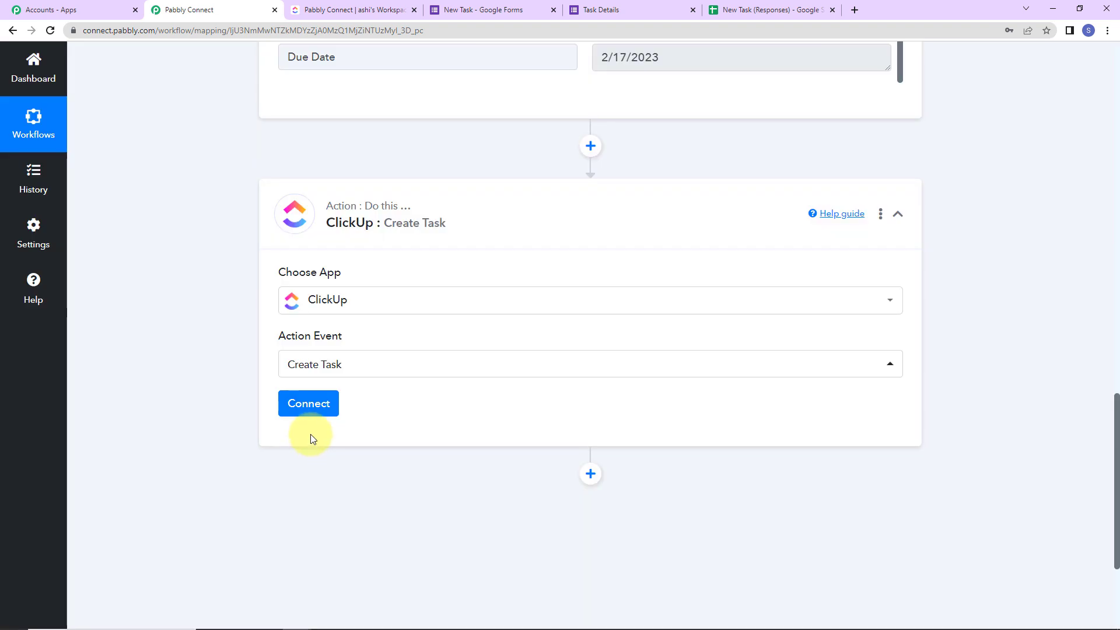
Start connecting the ClickUp account and choose to add a new connection
click(311, 407)
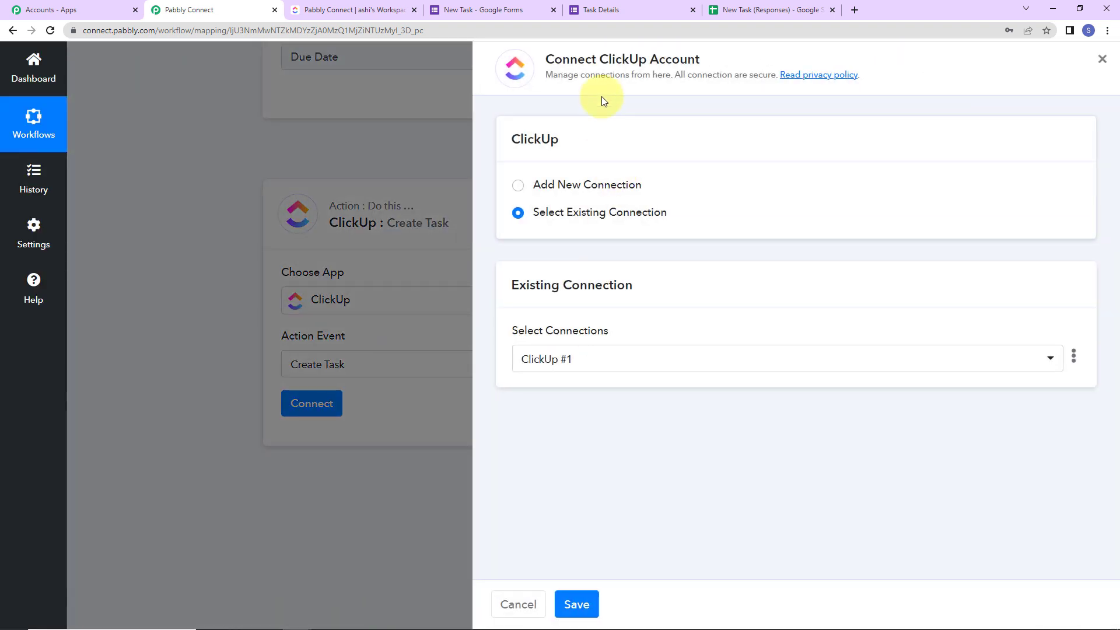
drag(600, 58, 717, 64)
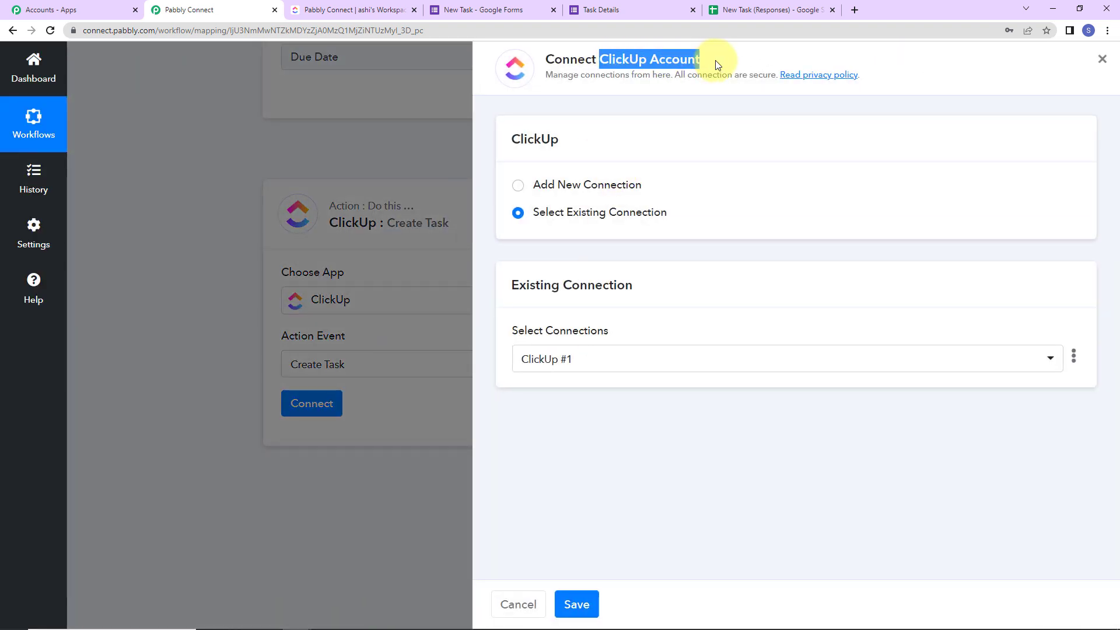
click(517, 185)
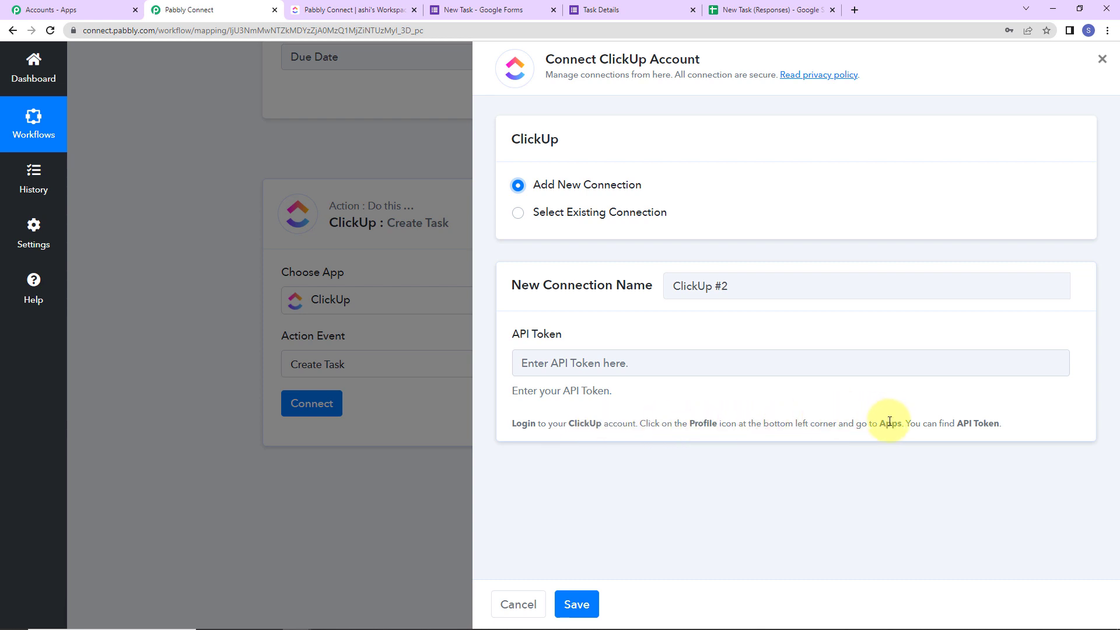
Switch to ClickUp and copy the API token from the account's Apps settings
click(323, 10)
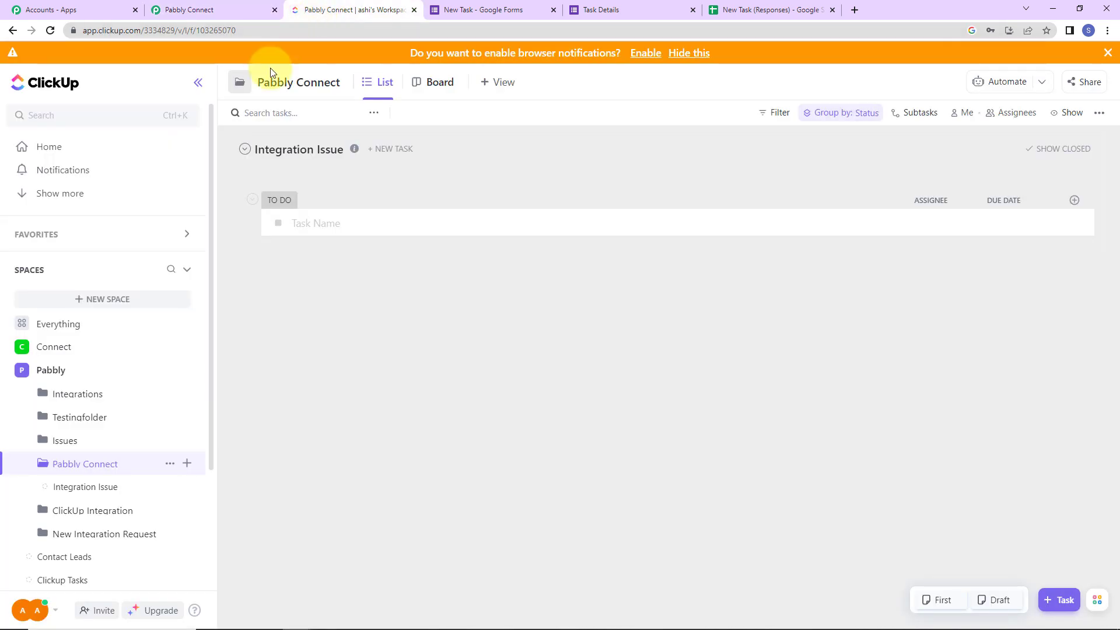
click(30, 610)
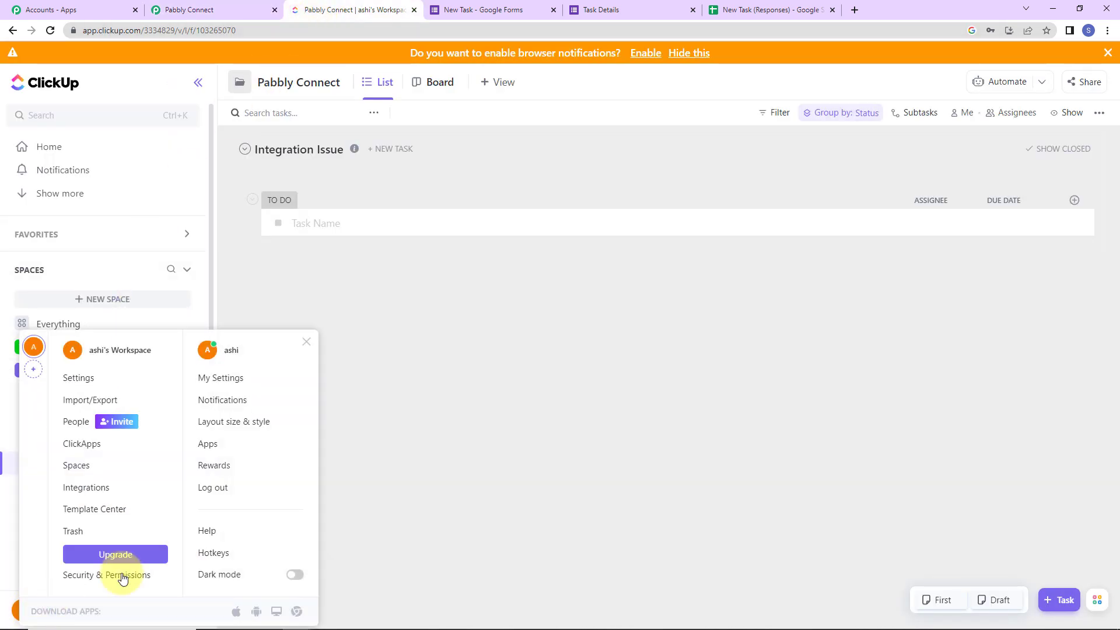
click(212, 446)
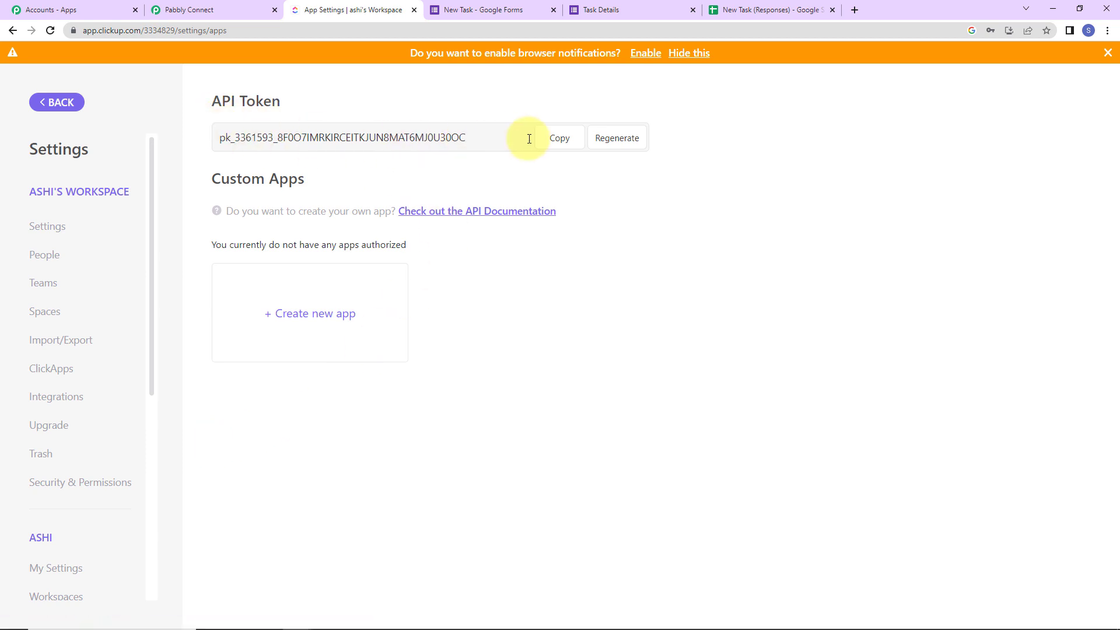
click(558, 138)
Return to Pabbly Connect, paste the API token into the new ClickUp connection and save it
click(175, 9)
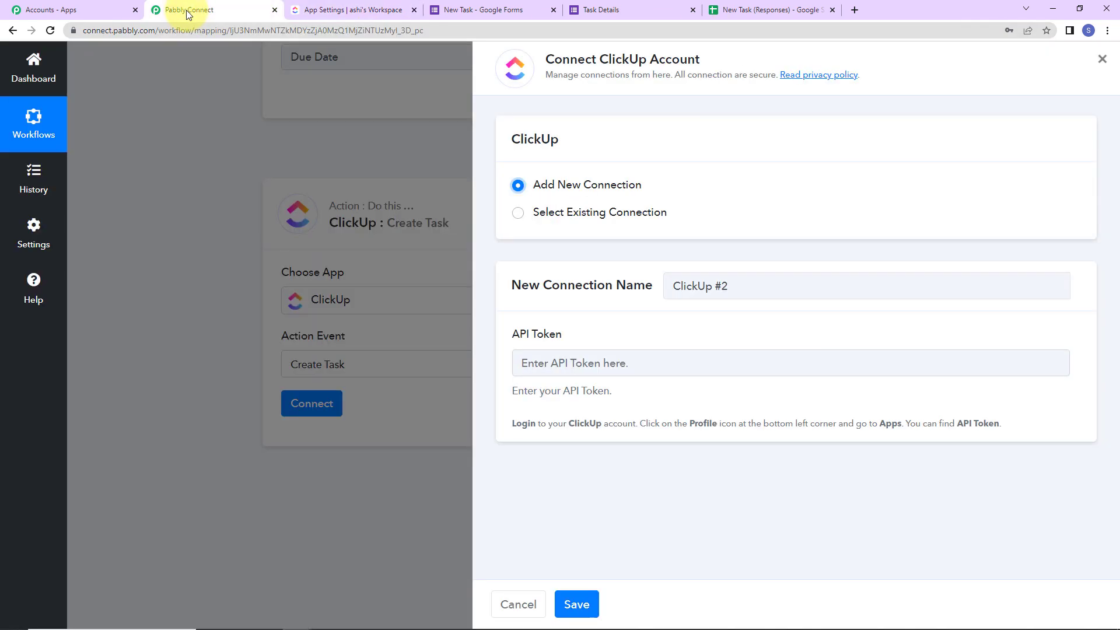
click(535, 358)
key(ctrl+v)
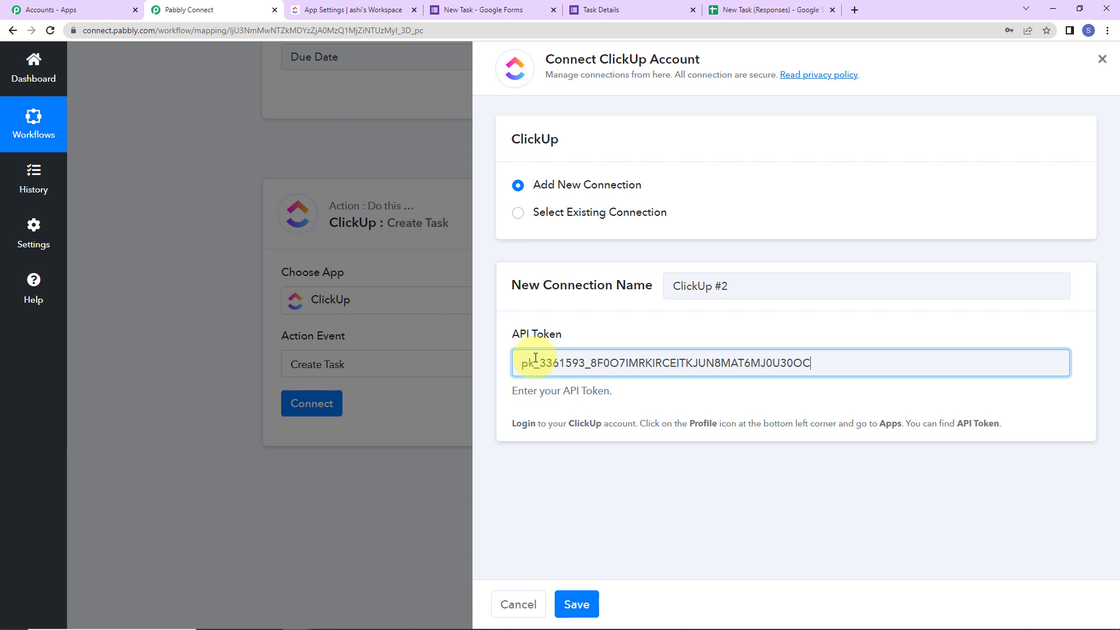
click(576, 604)
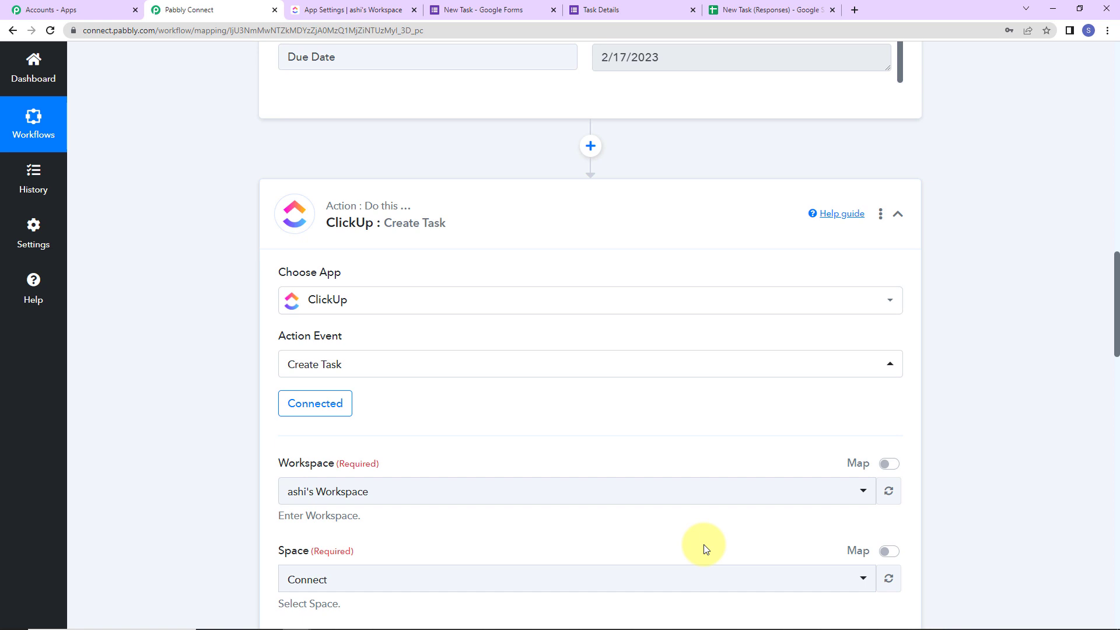
Set the Create Task action's Space to Pabbly and its Folder Name to Pabbly Connect
scroll(645, 454, down, 7)
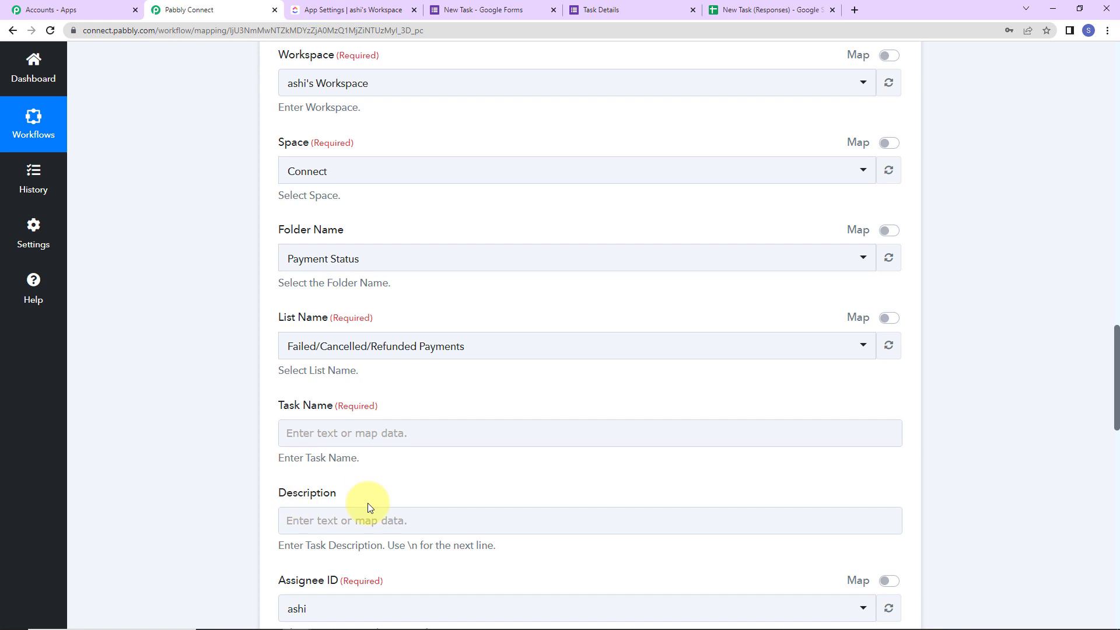
scroll(388, 485, down, 5)
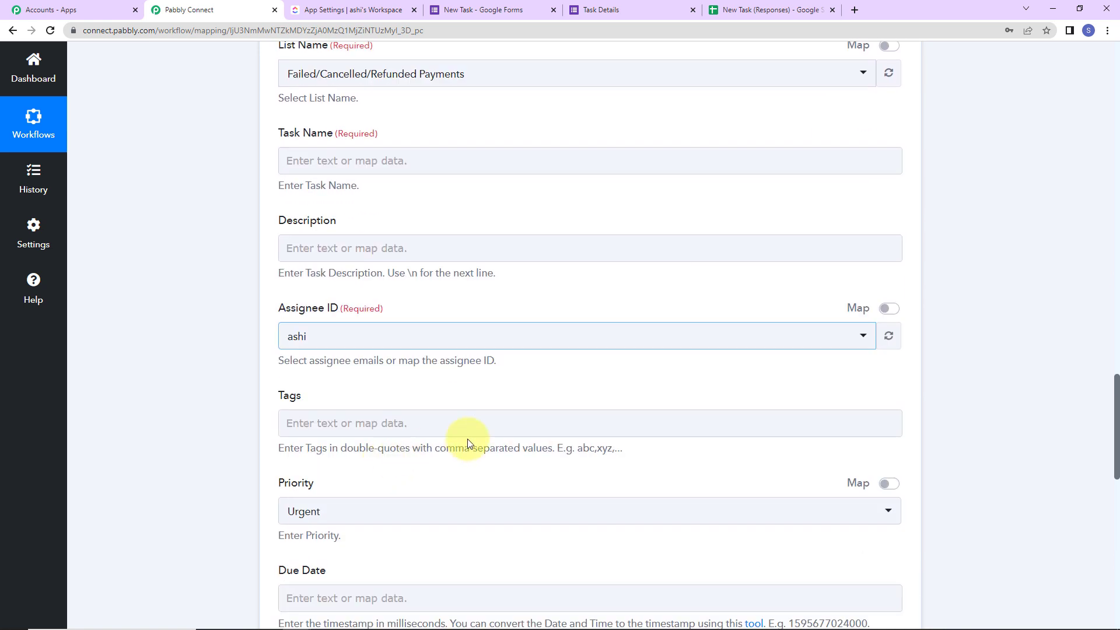
scroll(468, 444, down, 3)
scroll(467, 443, down, 3)
scroll(467, 444, up, 1)
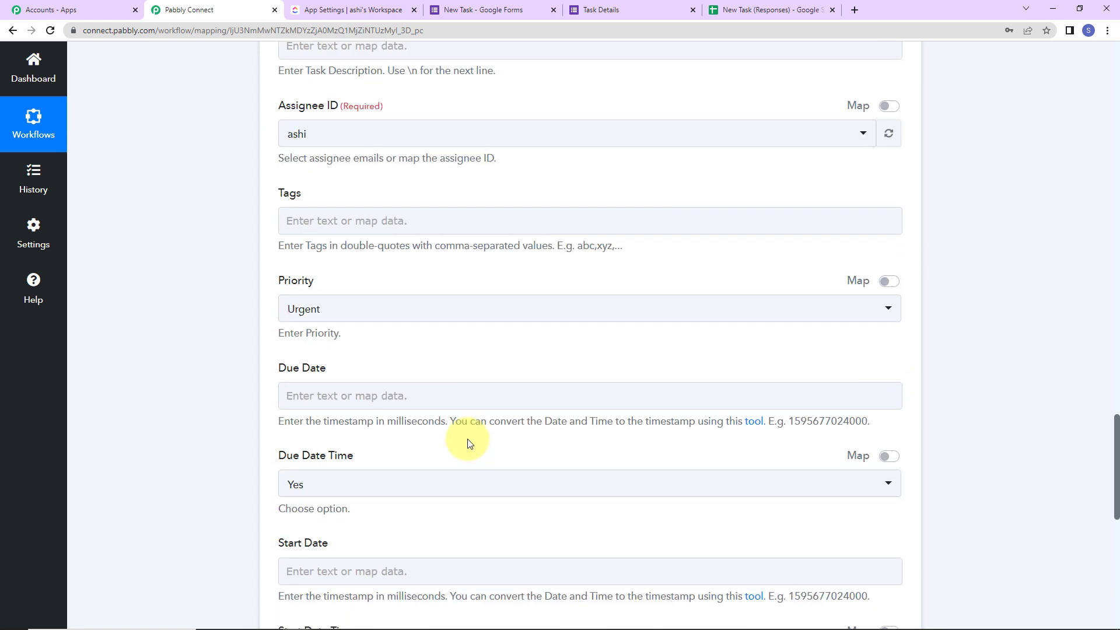
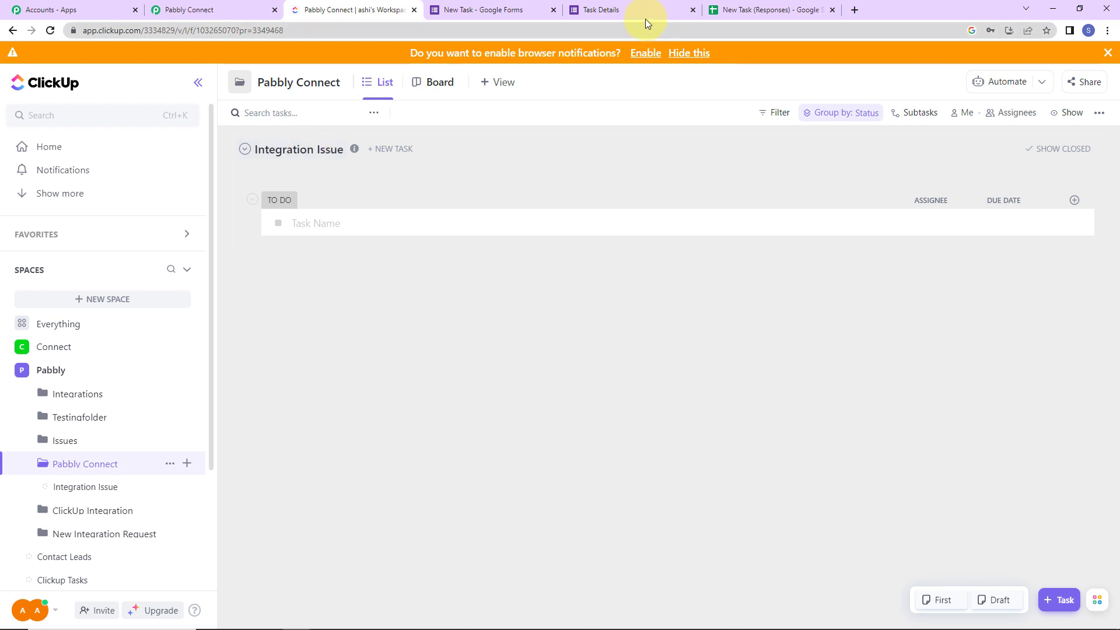
click(266, 5)
scroll(283, 117, up, 1)
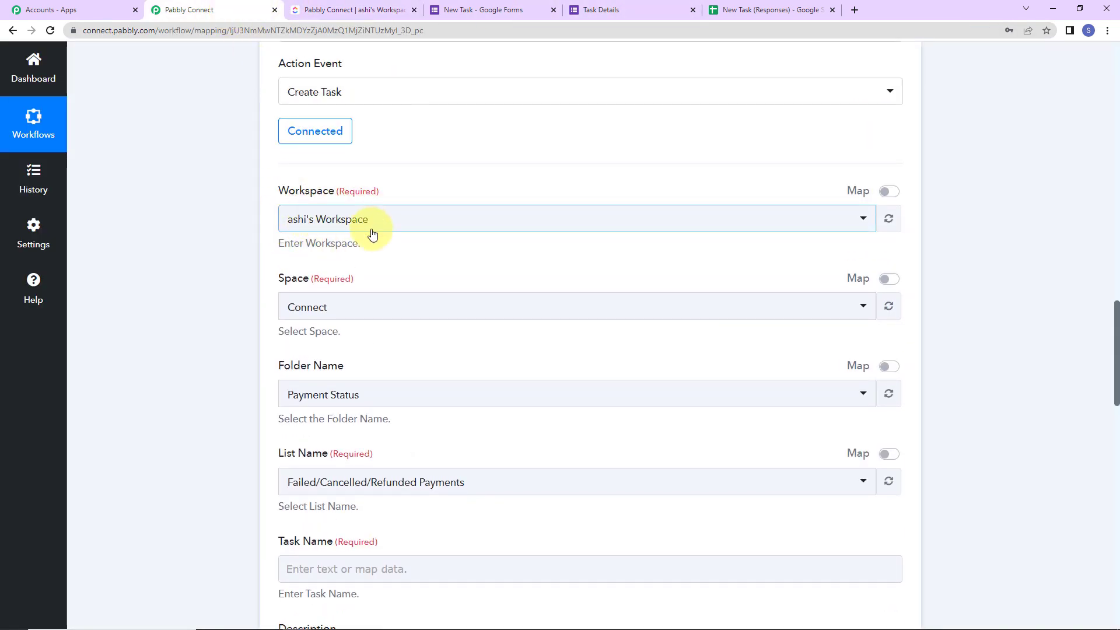
scroll(464, 231, down, 2)
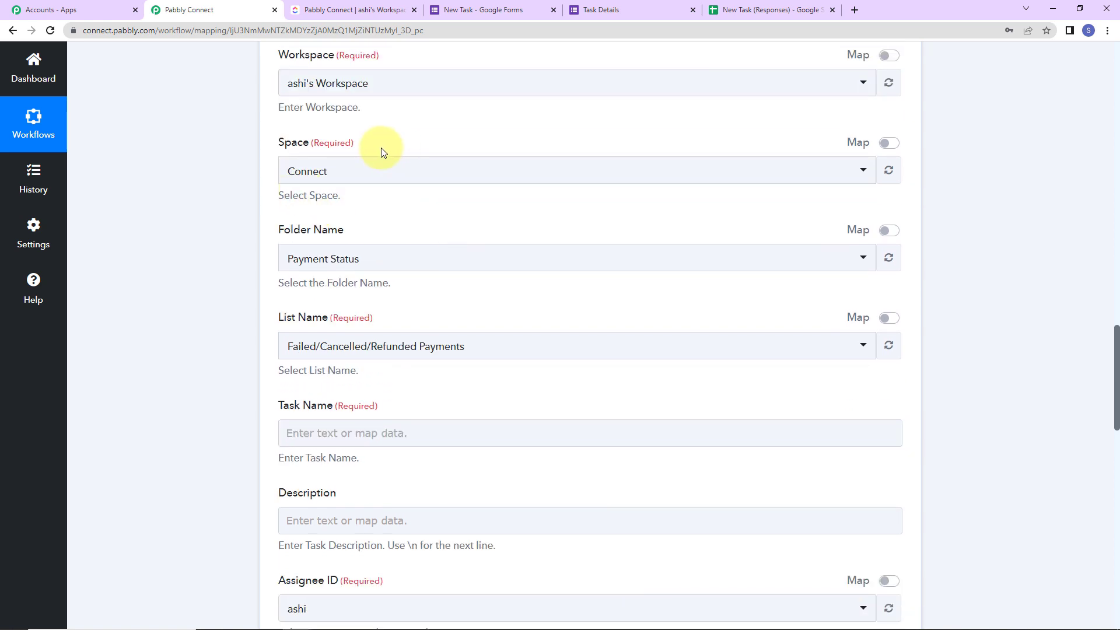
click(350, 172)
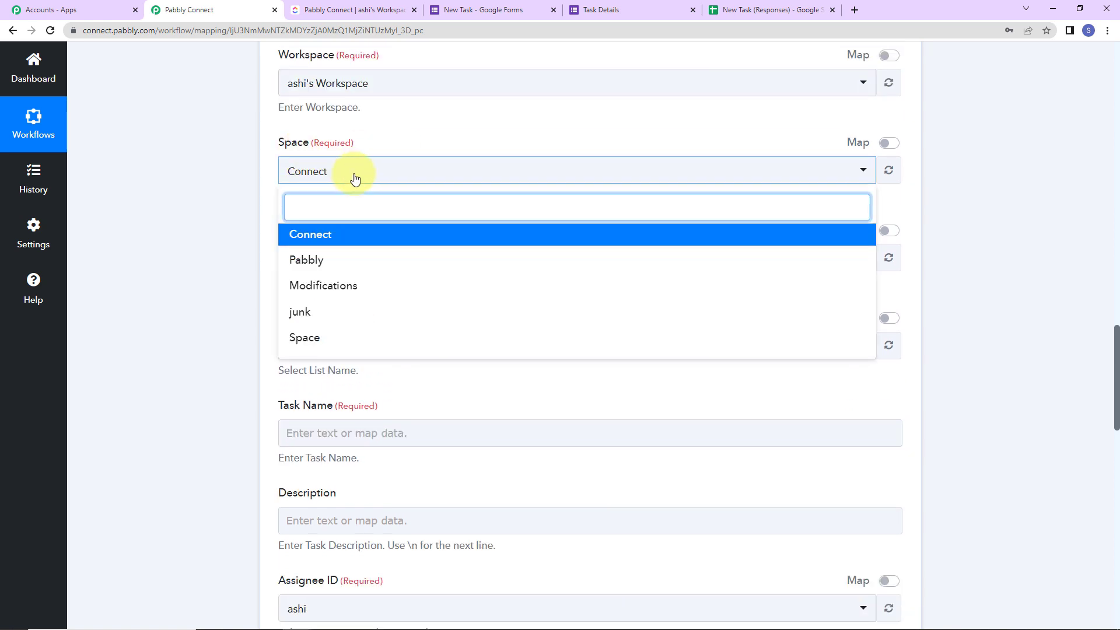
click(321, 260)
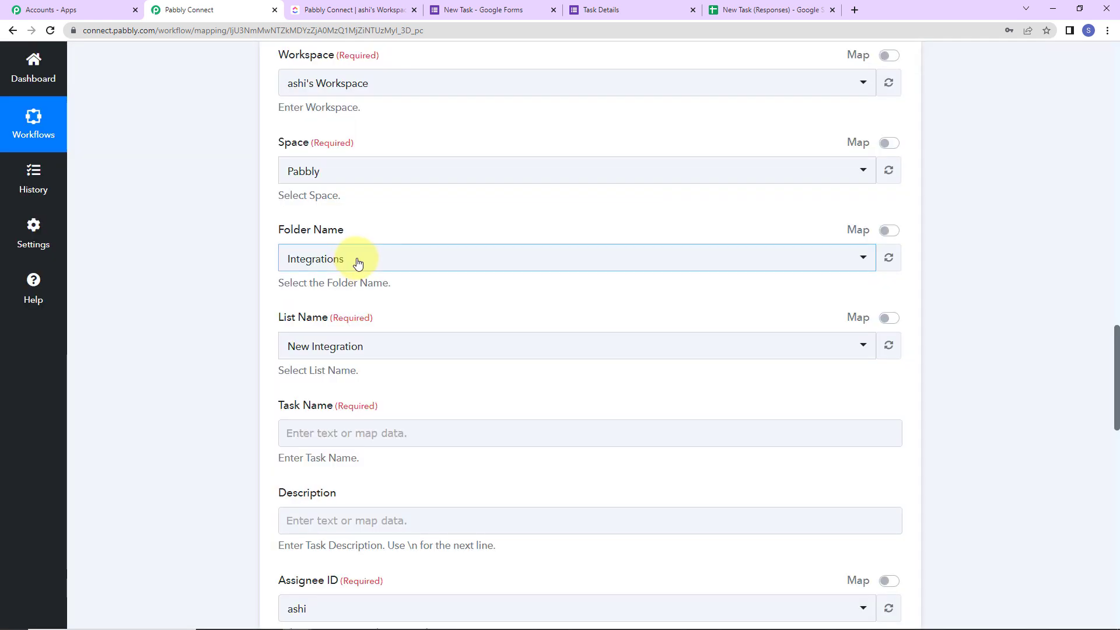
click(362, 261)
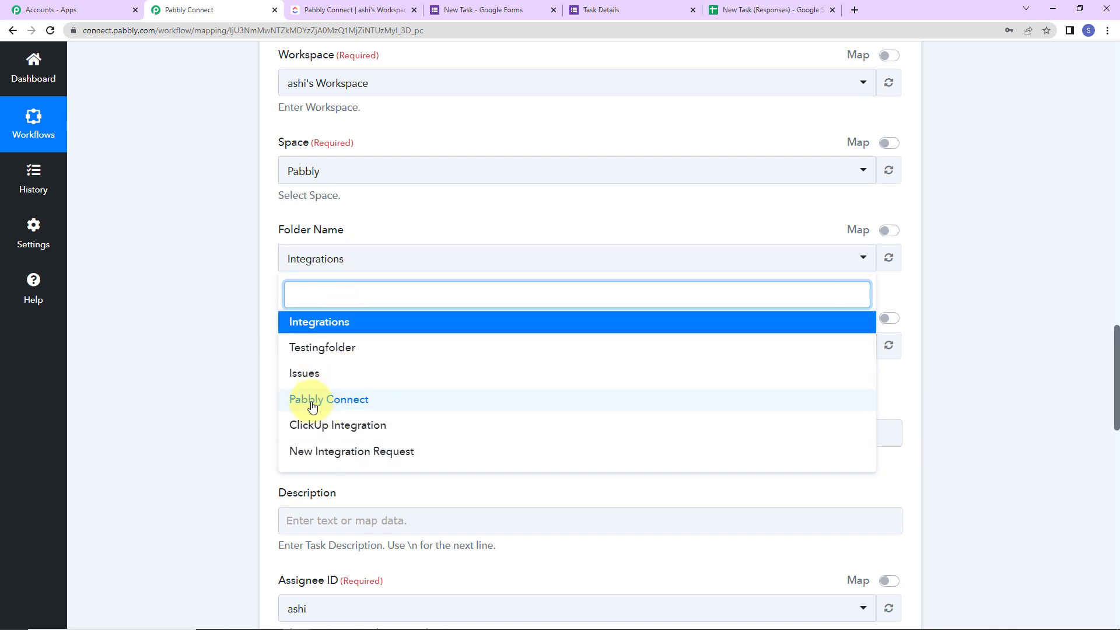
click(357, 402)
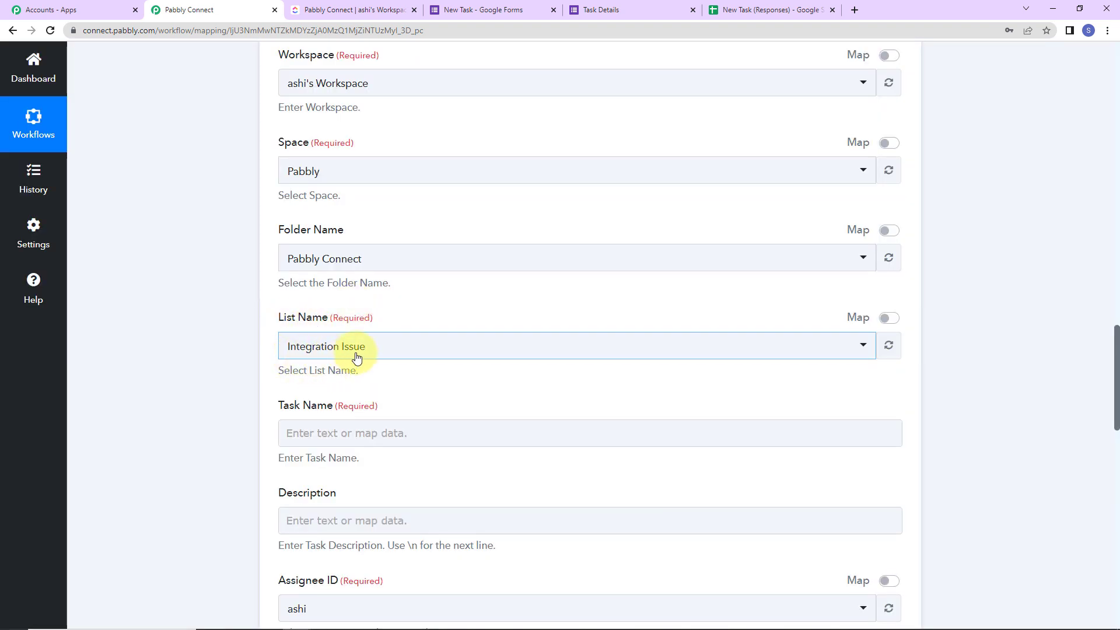
Map the ClickUp Task Name to the Task Name value from the Google Forms response
scroll(292, 262, down, 5)
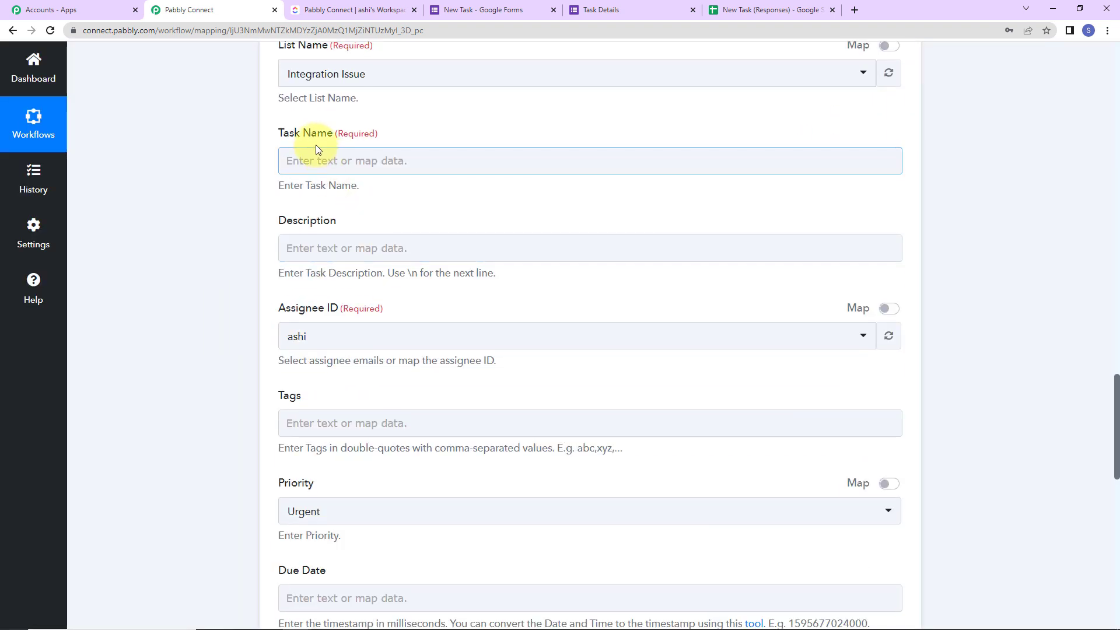
click(325, 160)
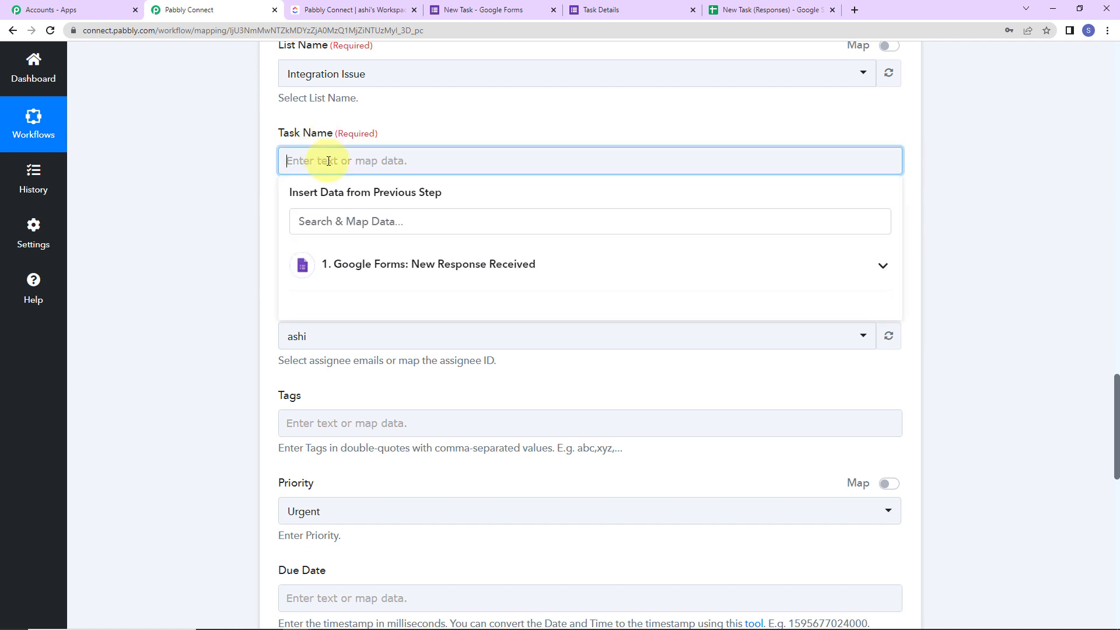
click(508, 274)
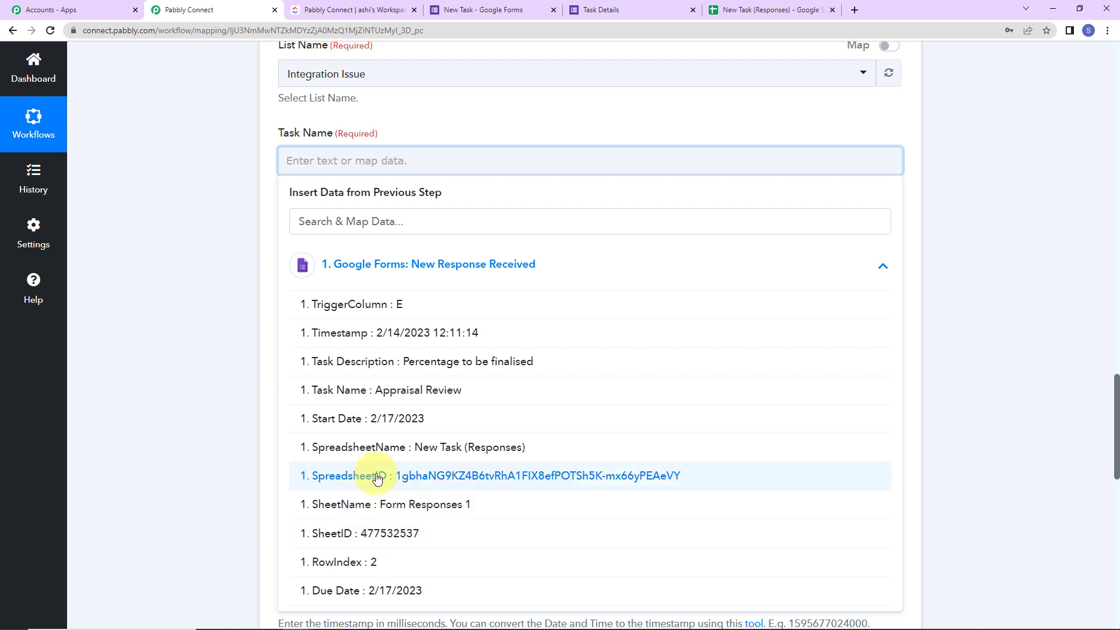
scroll(477, 406, down, 2)
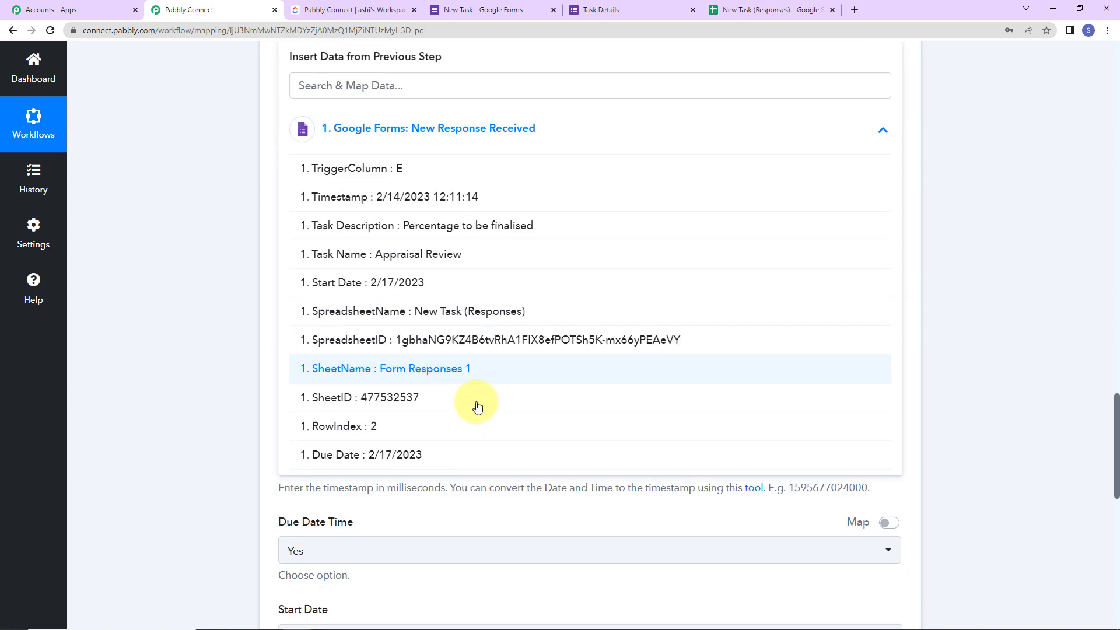
scroll(342, 395, up, 2)
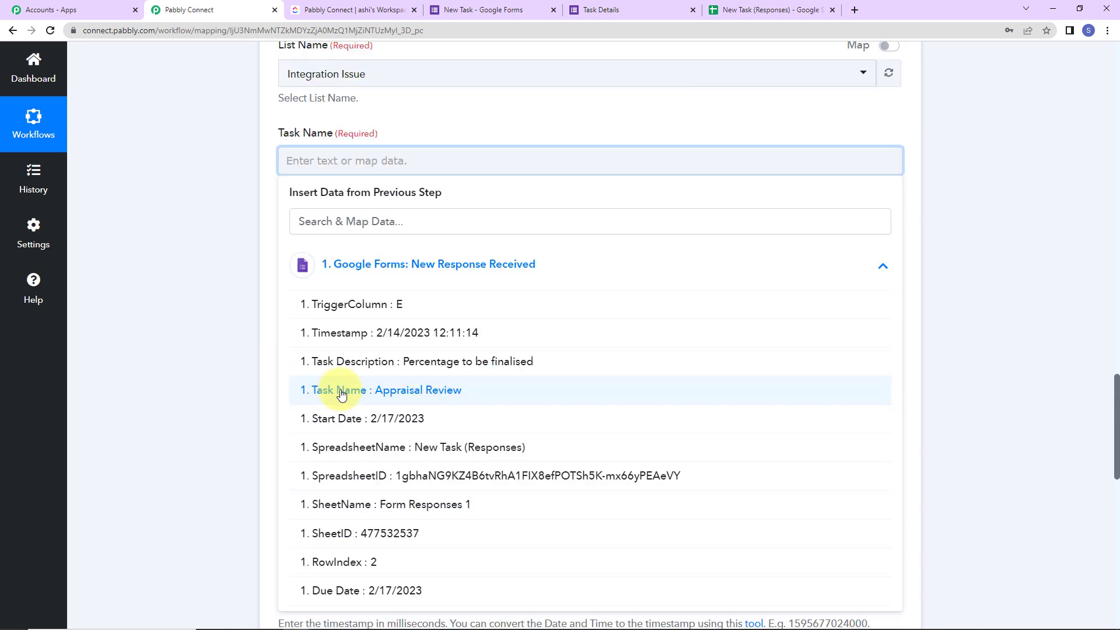
click(408, 395)
click(190, 292)
Map the ClickUp Description to the Task Description value from the Google Forms response
click(329, 256)
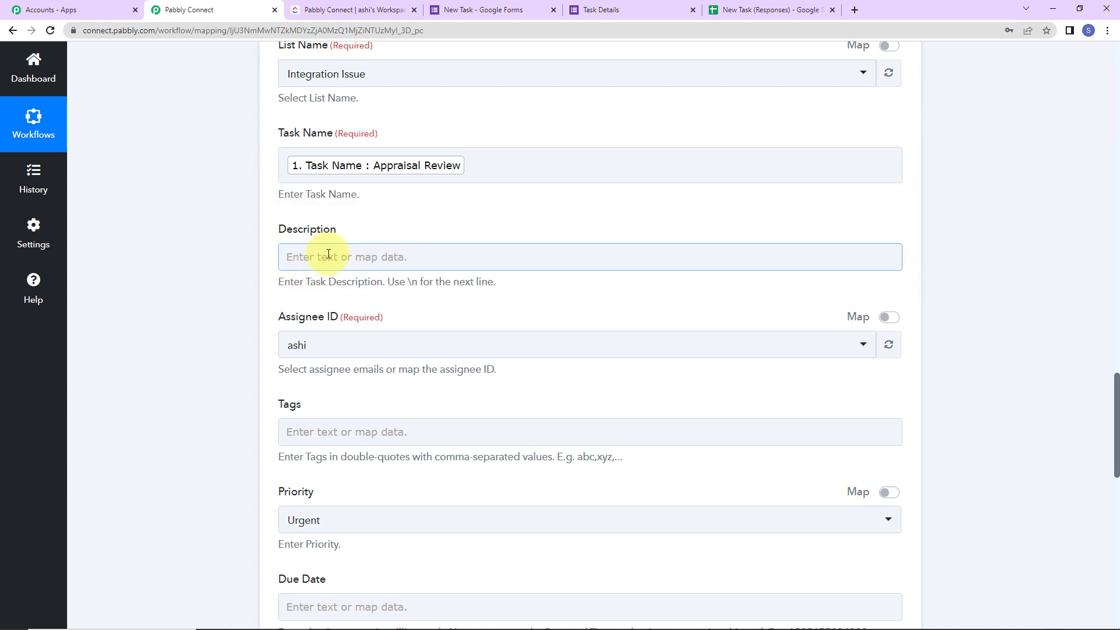
click(370, 363)
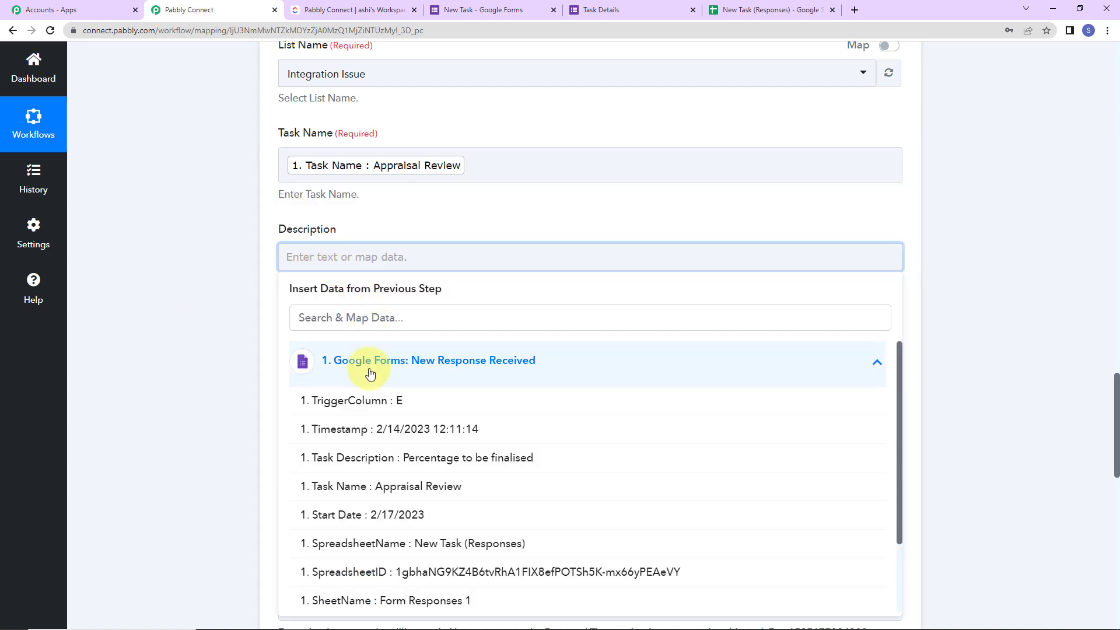
click(359, 463)
click(204, 321)
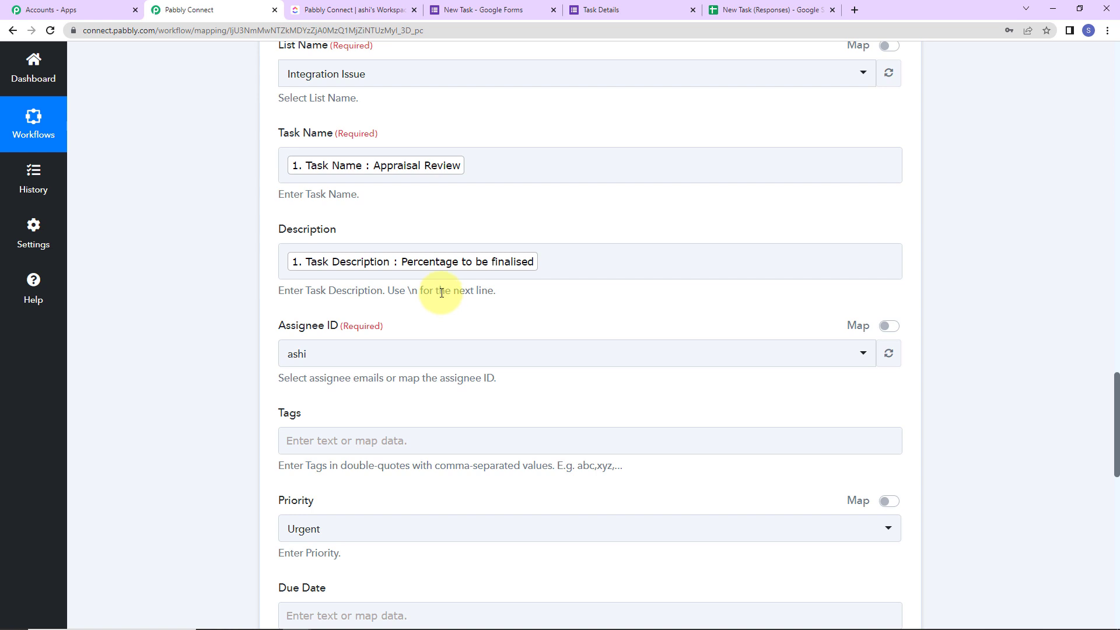
click(434, 272)
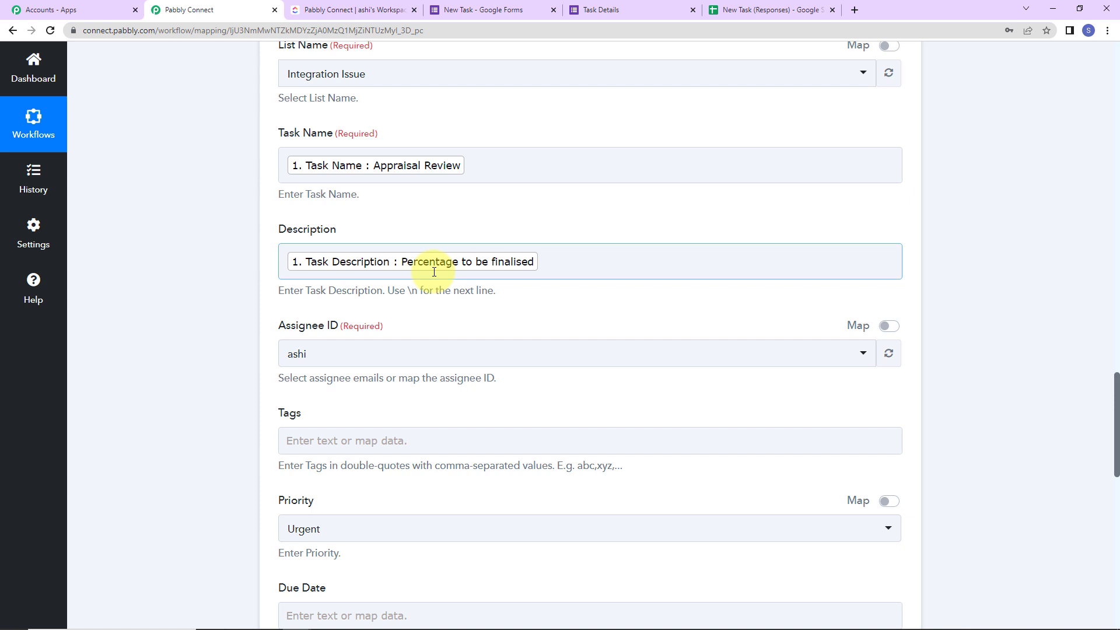
Select the first listed workspace member as the task's Assignee ID
scroll(234, 233, down, 2)
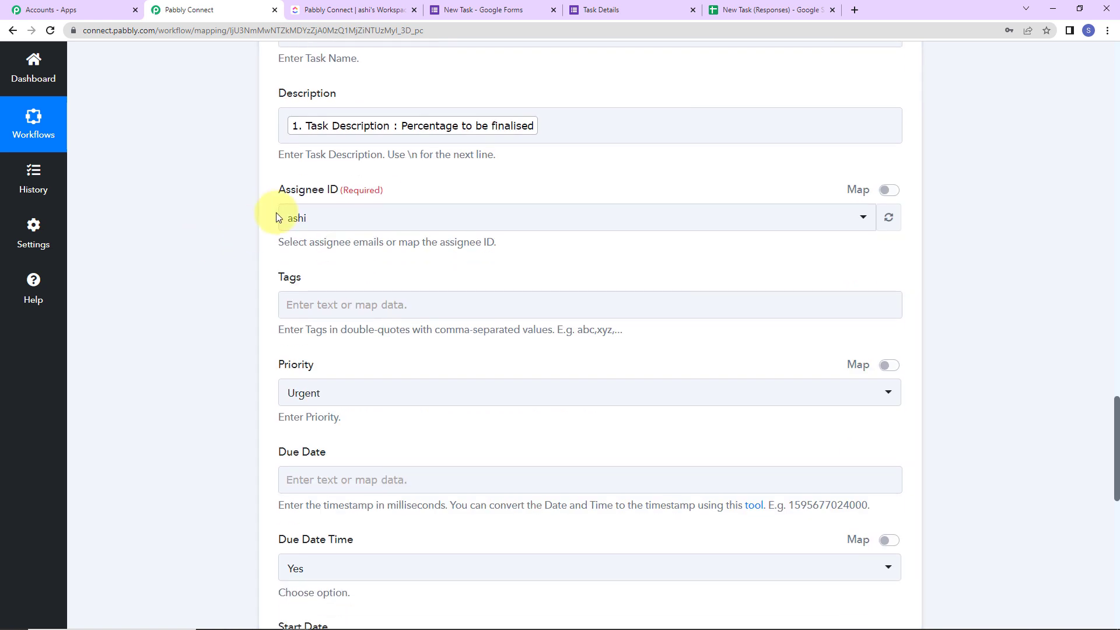
click(333, 213)
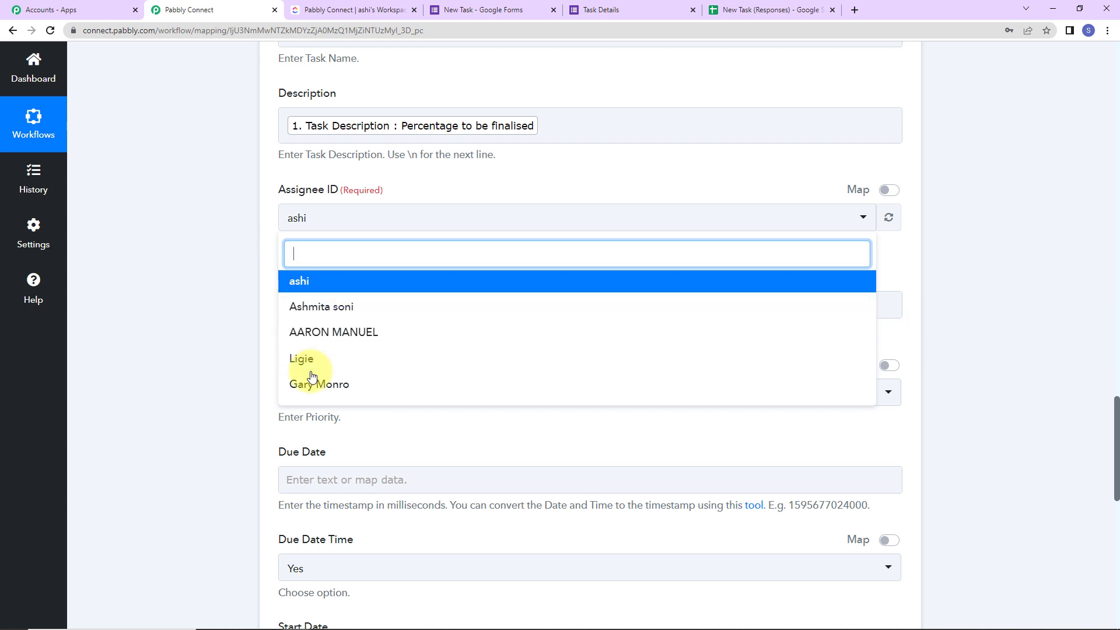
click(320, 287)
Set the ClickUp task's Priority to High, leaving Tags empty
scroll(261, 249, down, 2)
click(332, 167)
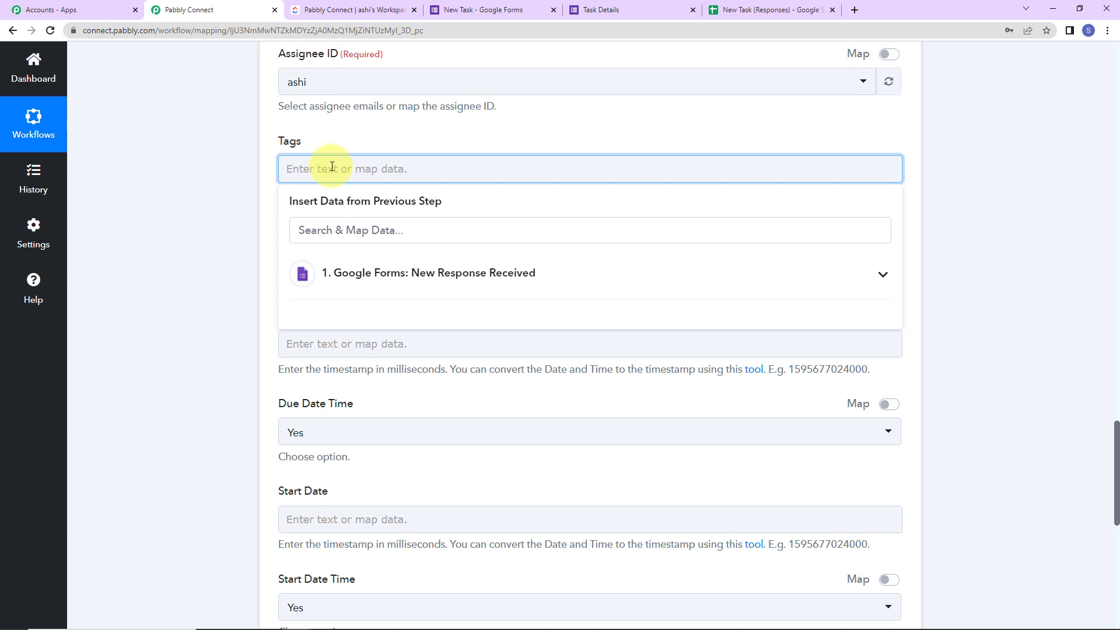
click(256, 180)
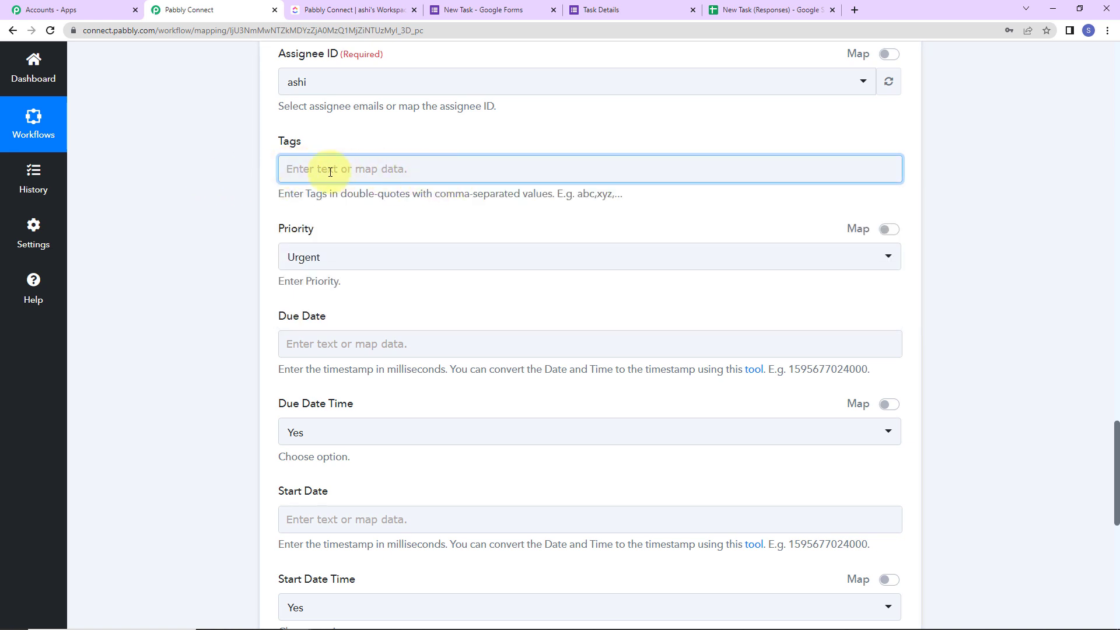
click(351, 264)
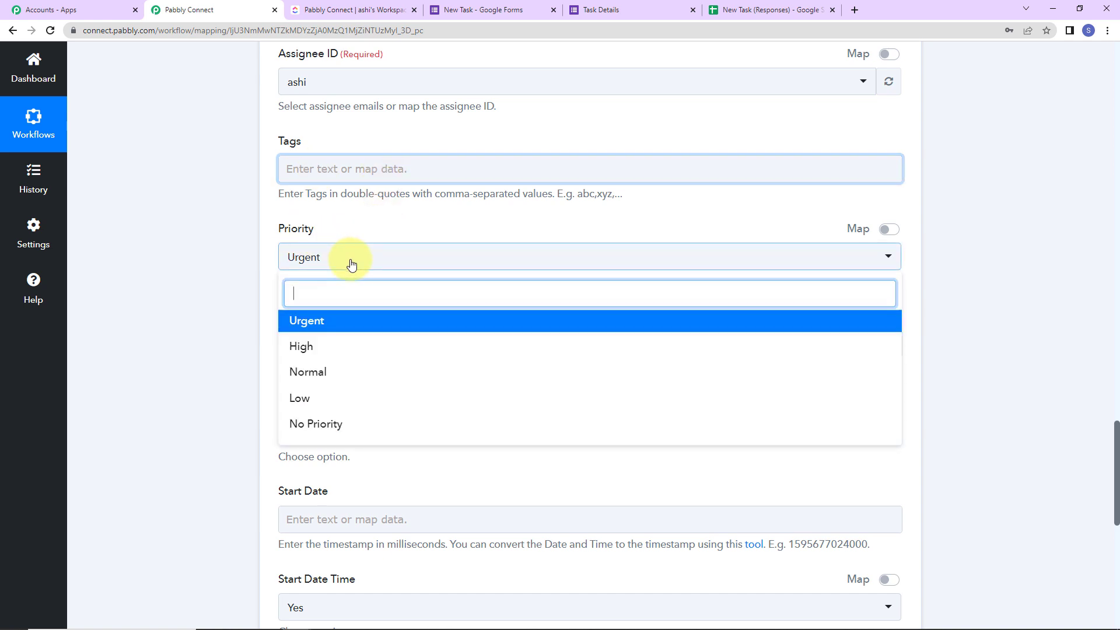
click(304, 348)
Insert a Date/Time Formatter by Pabbly action between the Google Forms trigger and the ClickUp action
scroll(211, 292, down, 2)
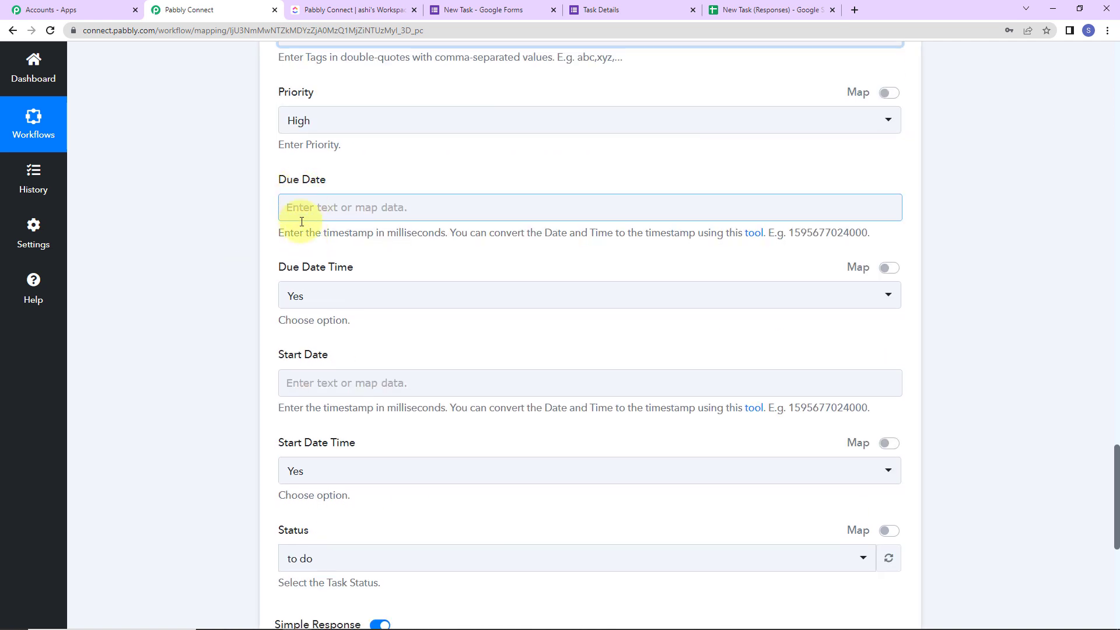
drag(280, 232, 436, 243)
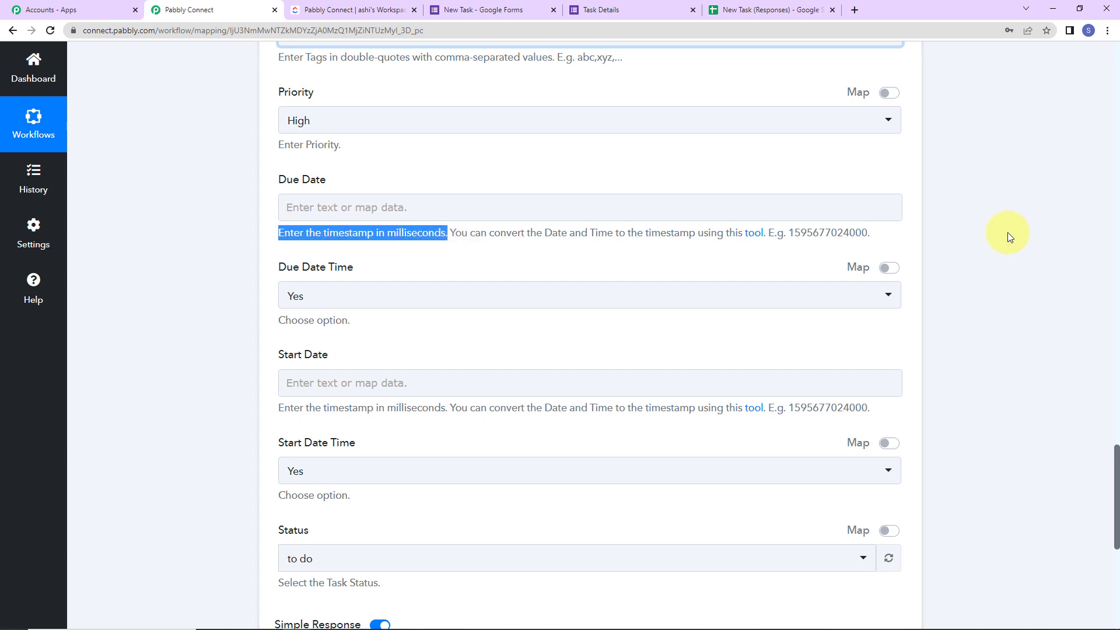
scroll(1007, 232, up, 15)
scroll(1007, 232, up, 7)
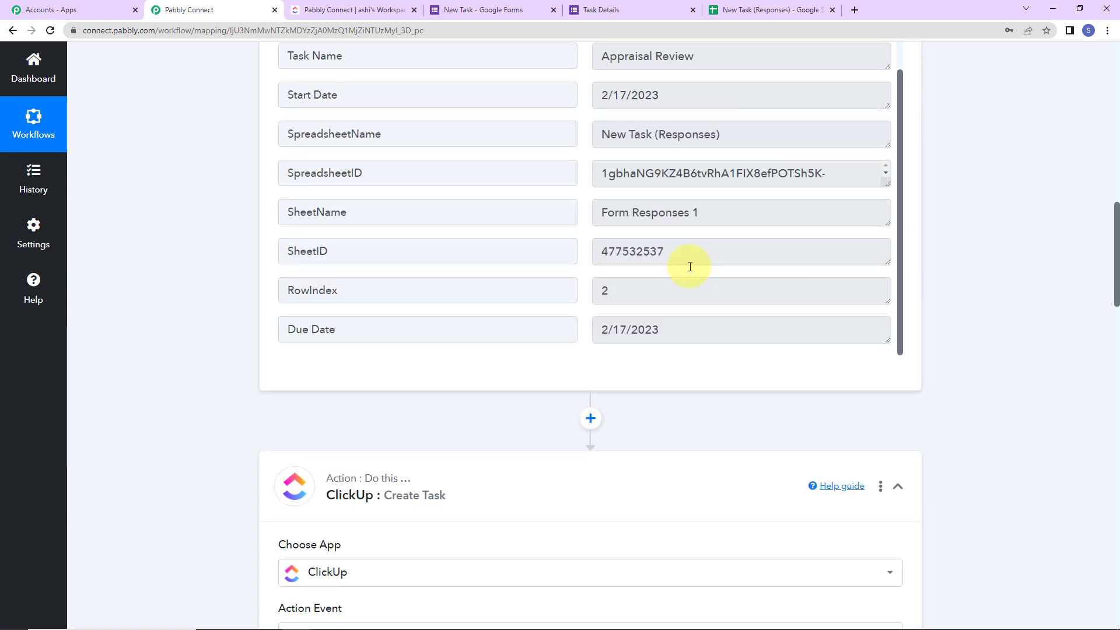
drag(683, 330, 606, 325)
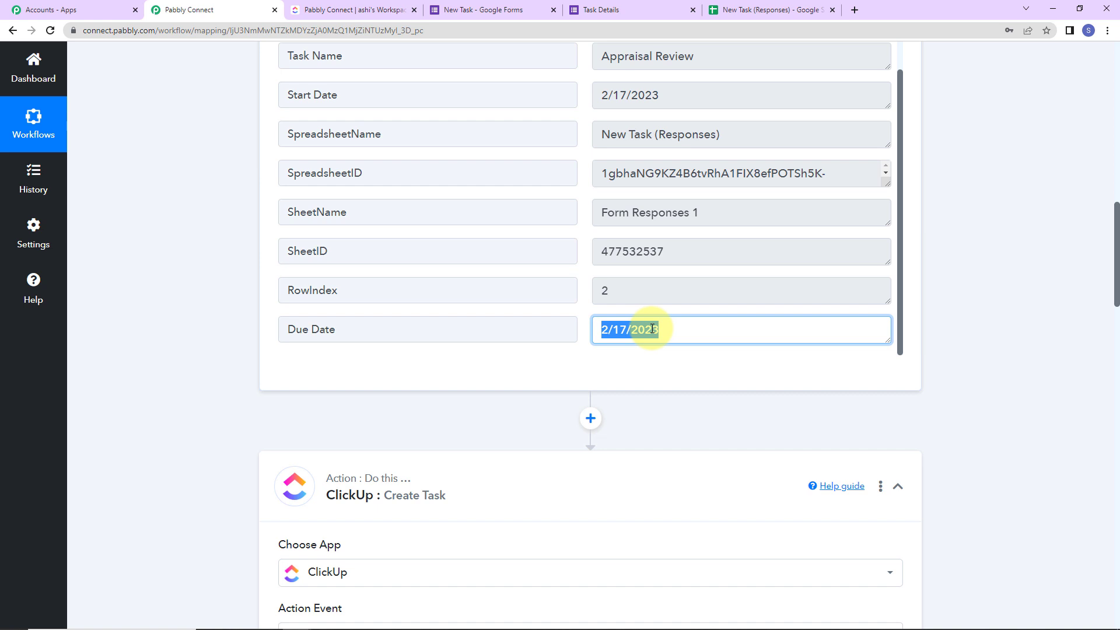
scroll(788, 356, down, 2)
click(593, 282)
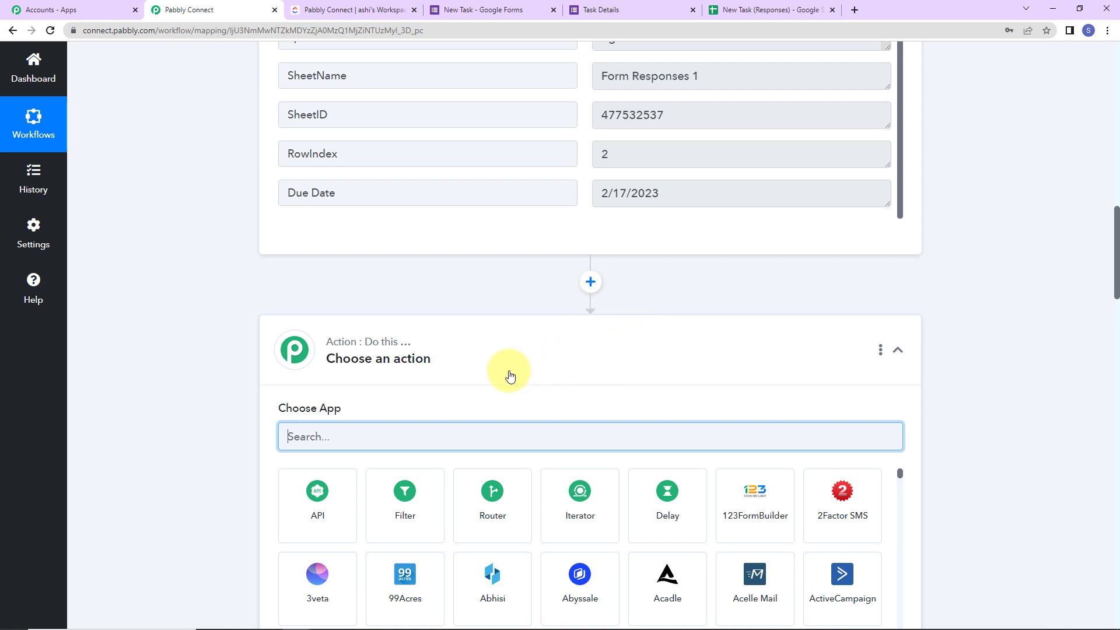
text(dat)
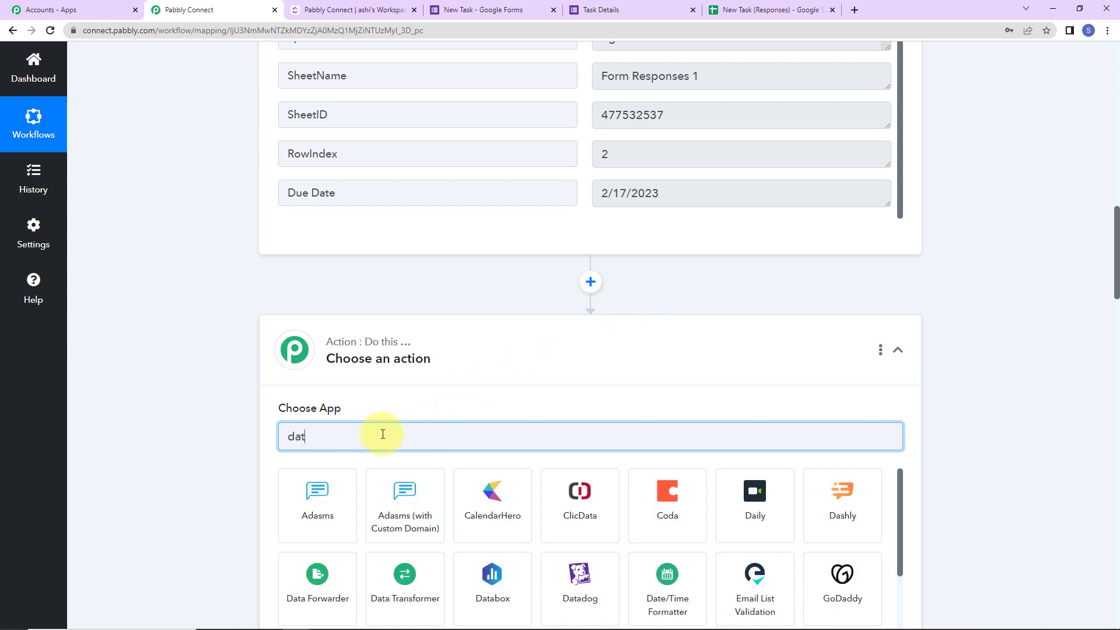
click(426, 520)
Set the formatter's action event to Format Date with Time Zone and connect it
scroll(413, 508, down, 2)
click(337, 366)
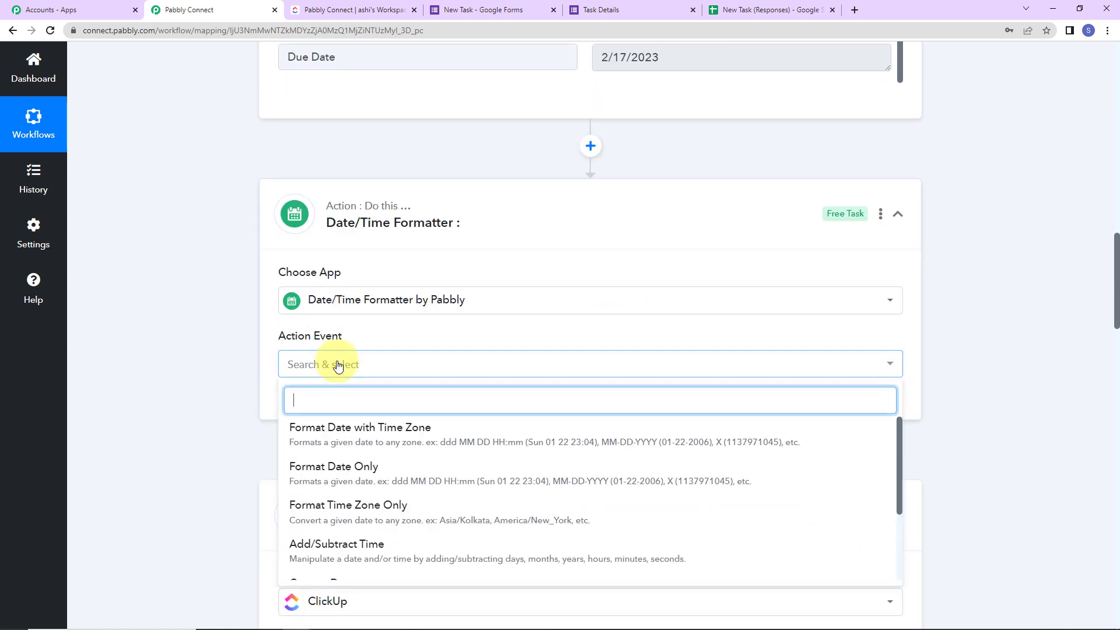
click(353, 432)
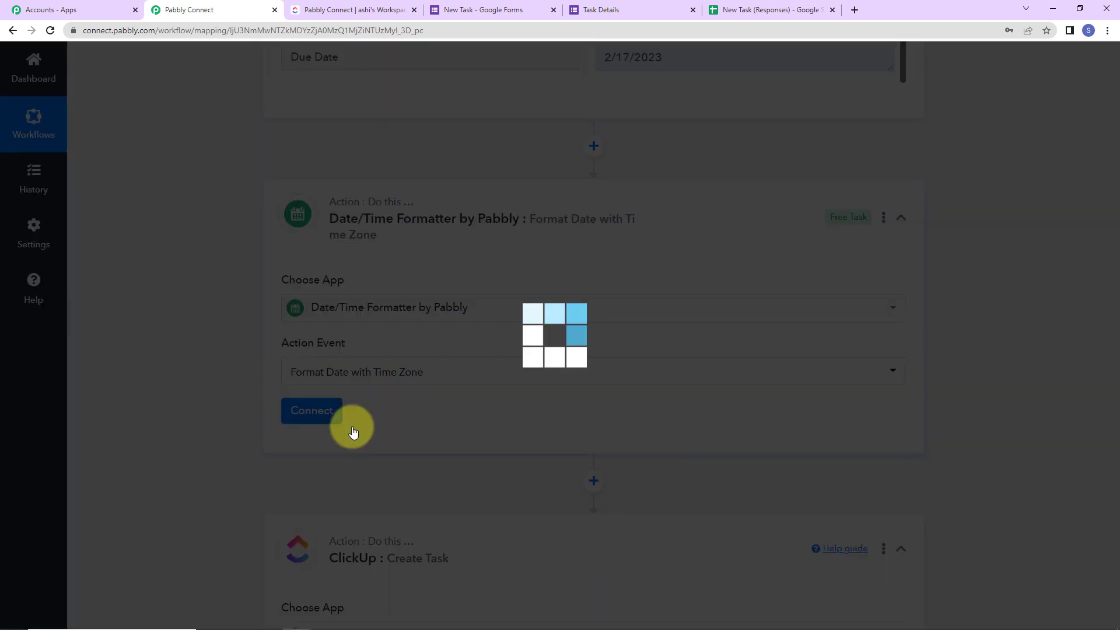
click(303, 415)
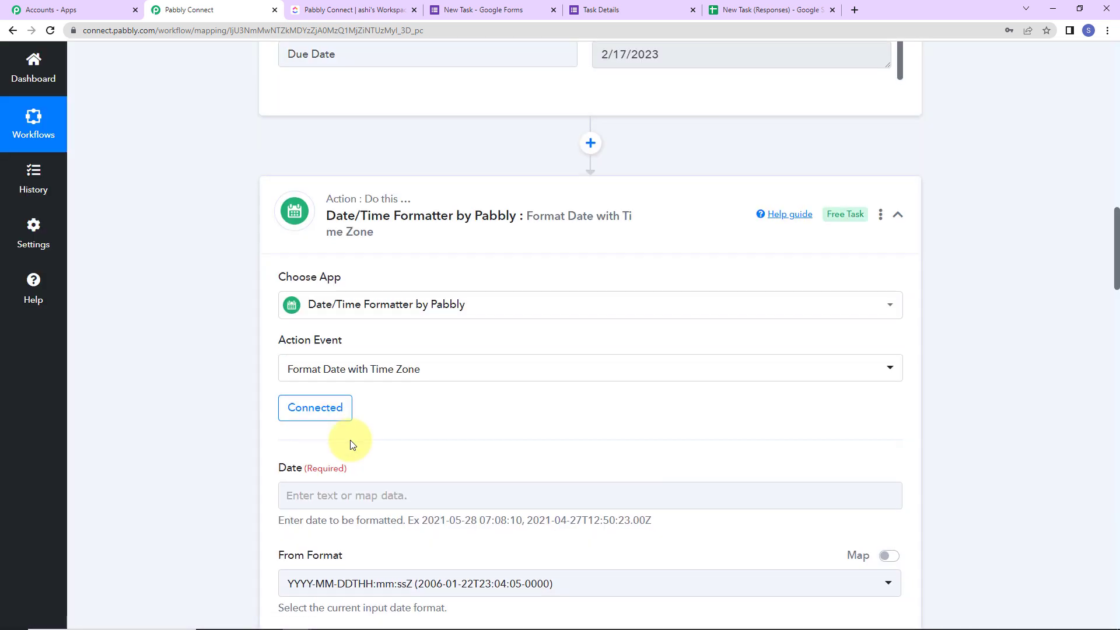
Map the formatter's Date to the Start Date value from the Google Forms response
scroll(350, 440, down, 5)
click(357, 222)
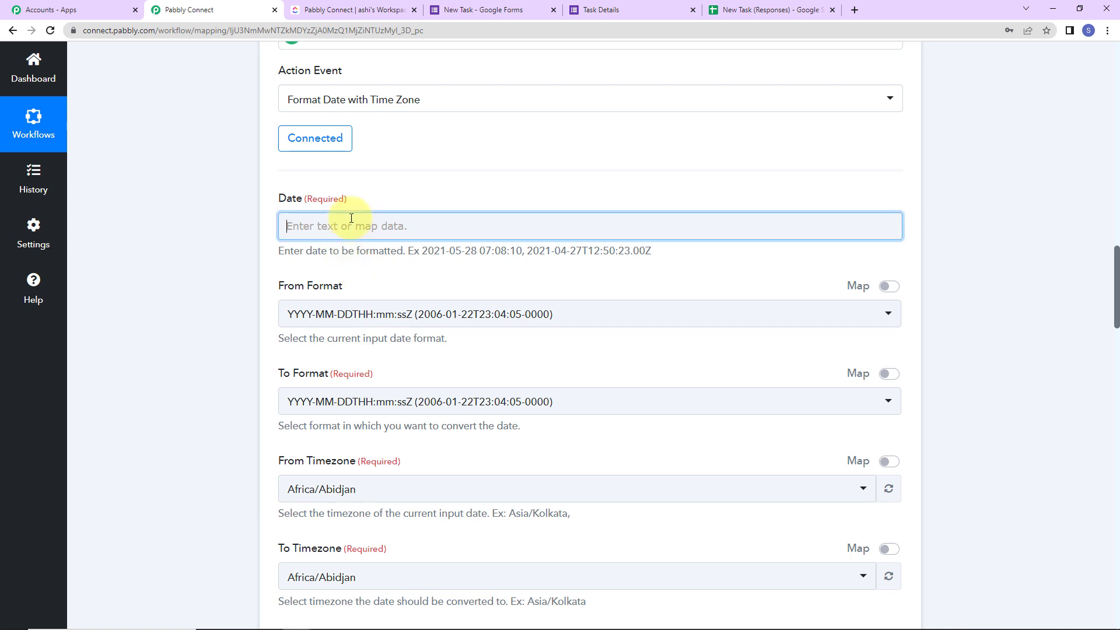
click(370, 332)
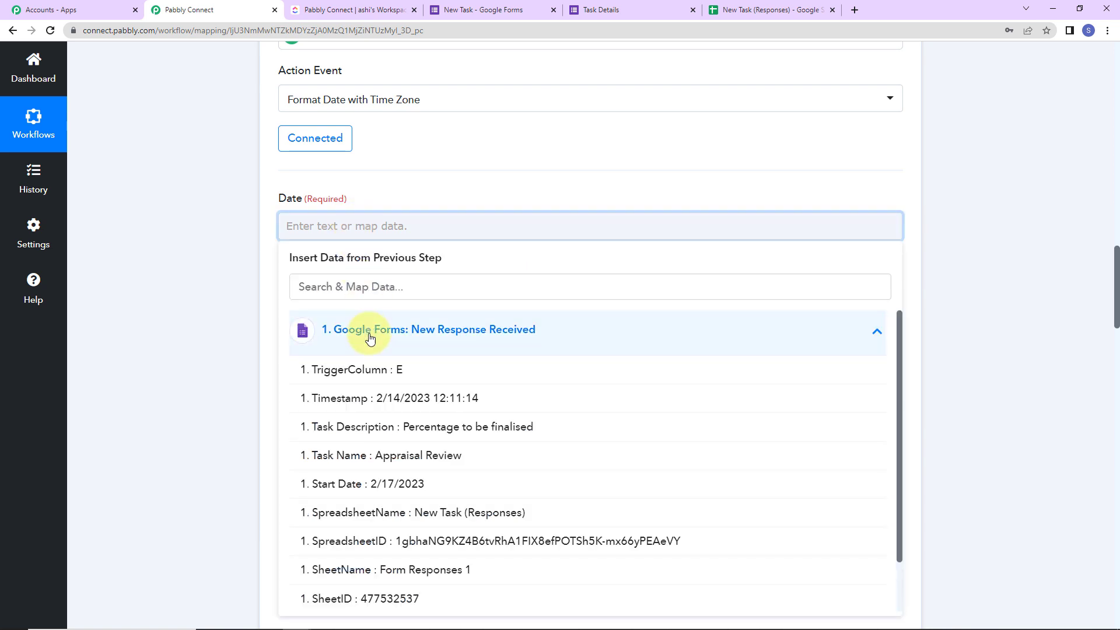
click(375, 485)
click(226, 345)
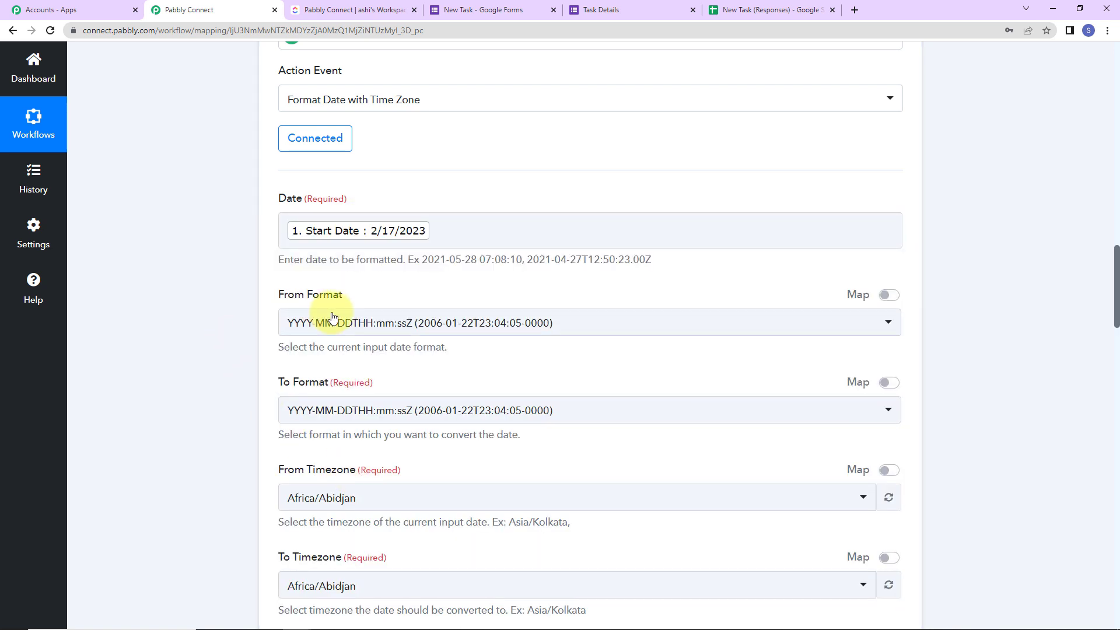
Set the start date formatter's From Format to MM/DD/YYYY and its To Format to Timestamp in Millisecond
click(362, 329)
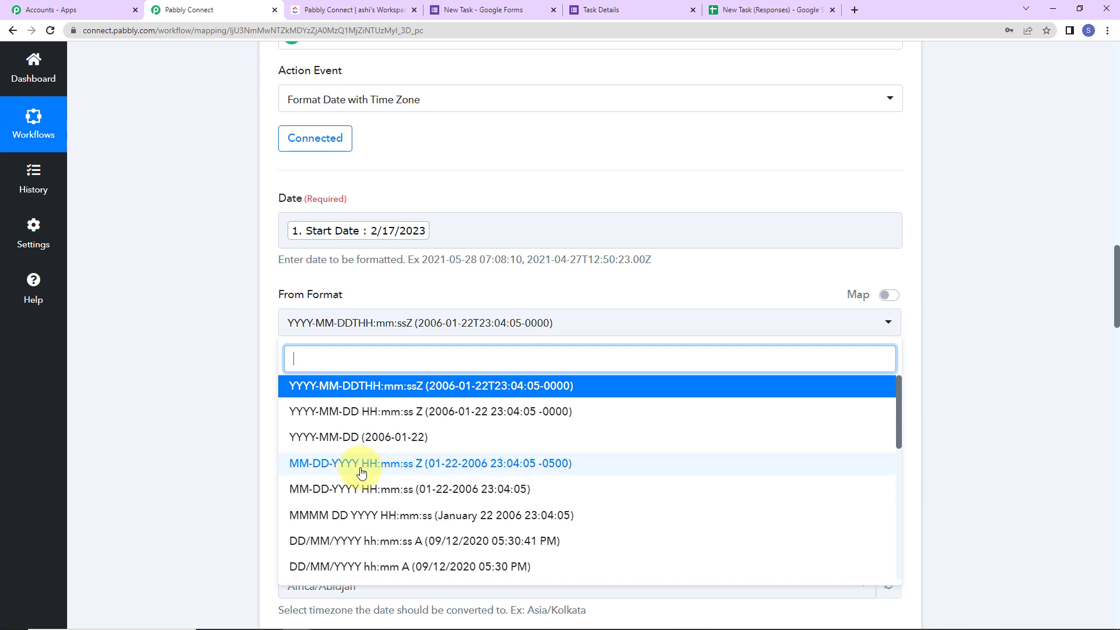
scroll(344, 490, down, 3)
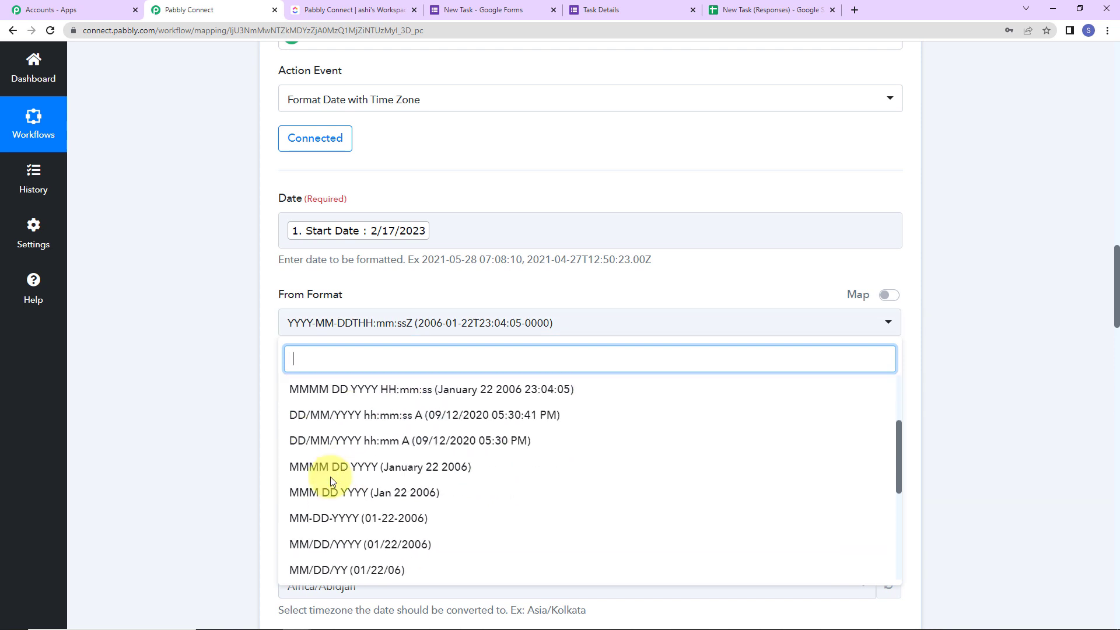
click(328, 541)
scroll(216, 379, down, 2)
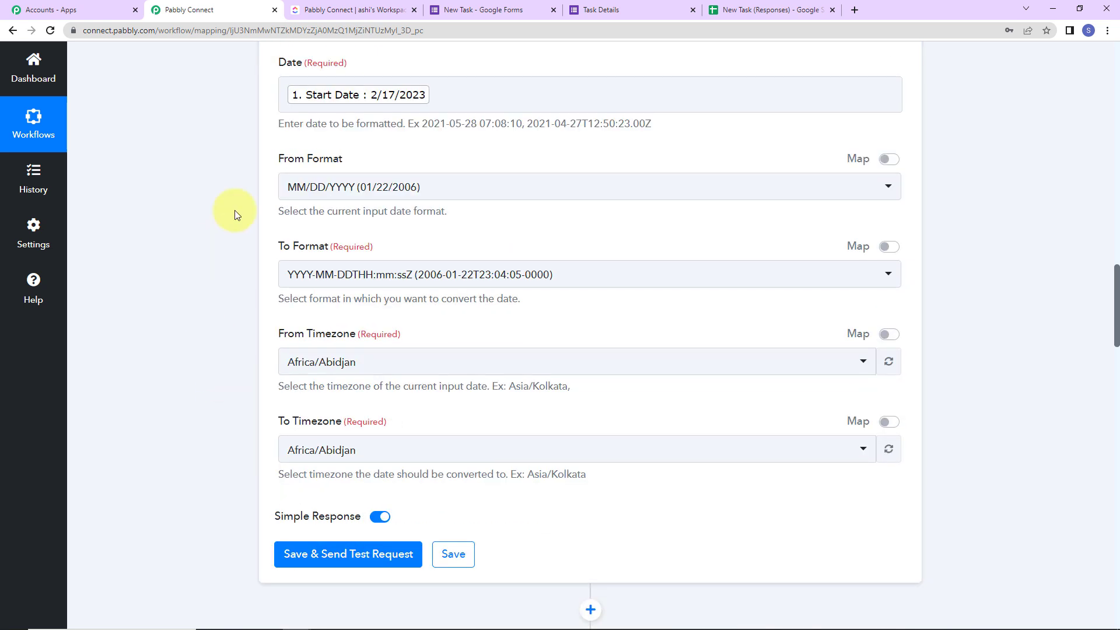
click(331, 275)
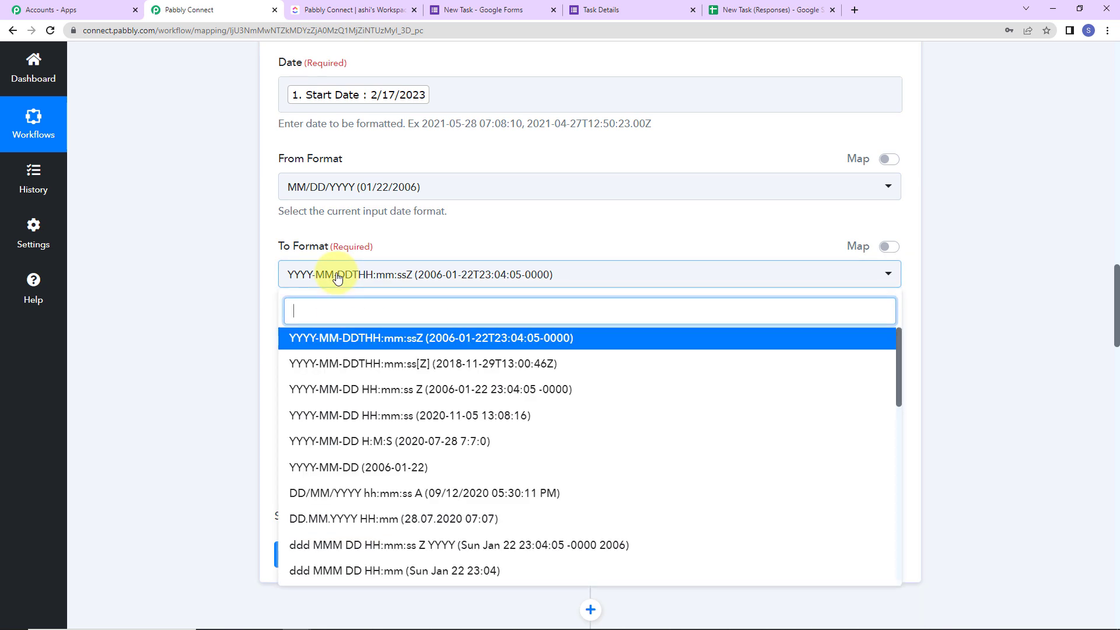
scroll(466, 482, down, 5)
scroll(467, 485, down, 5)
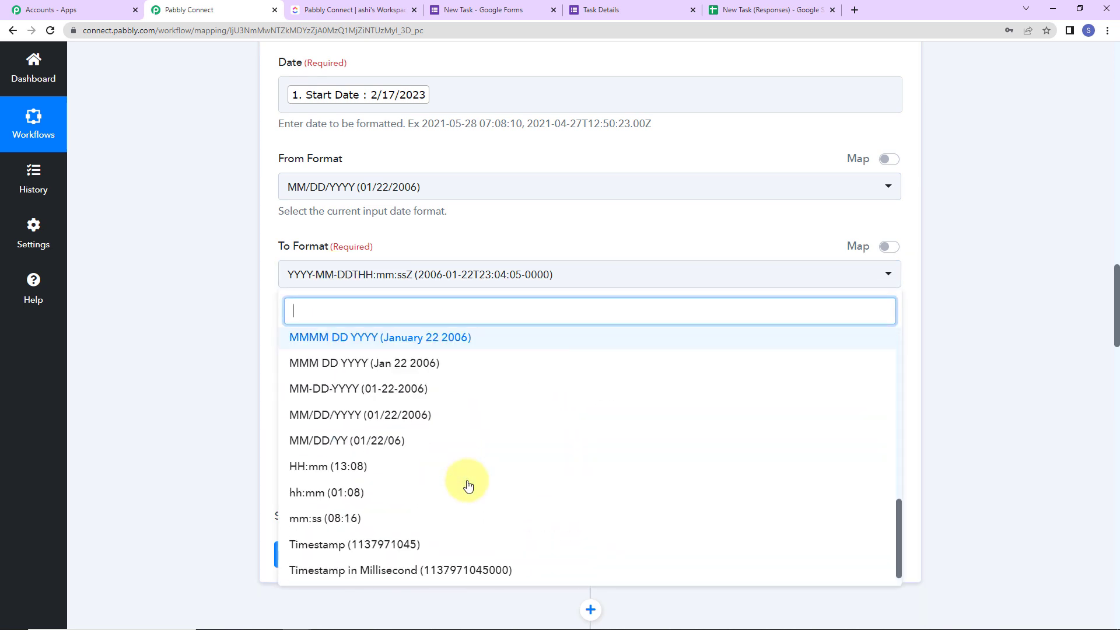
click(368, 570)
Set the From and To Timezone of the start date formatter to Etc/UTC, and save it with a test request
scroll(216, 366, down, 3)
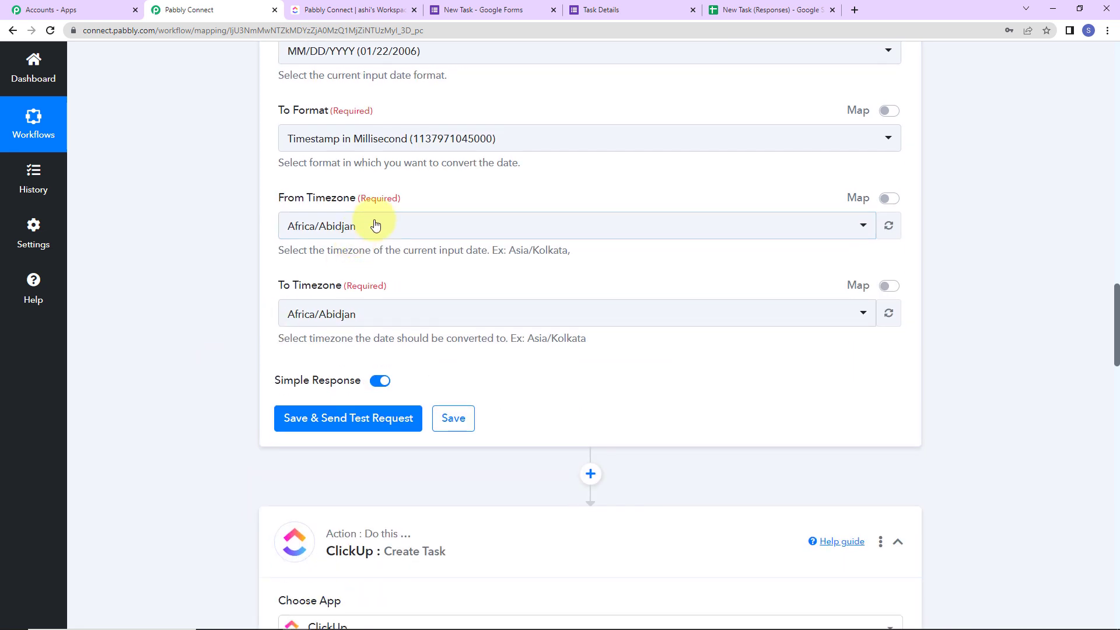
click(375, 226)
text(utc)
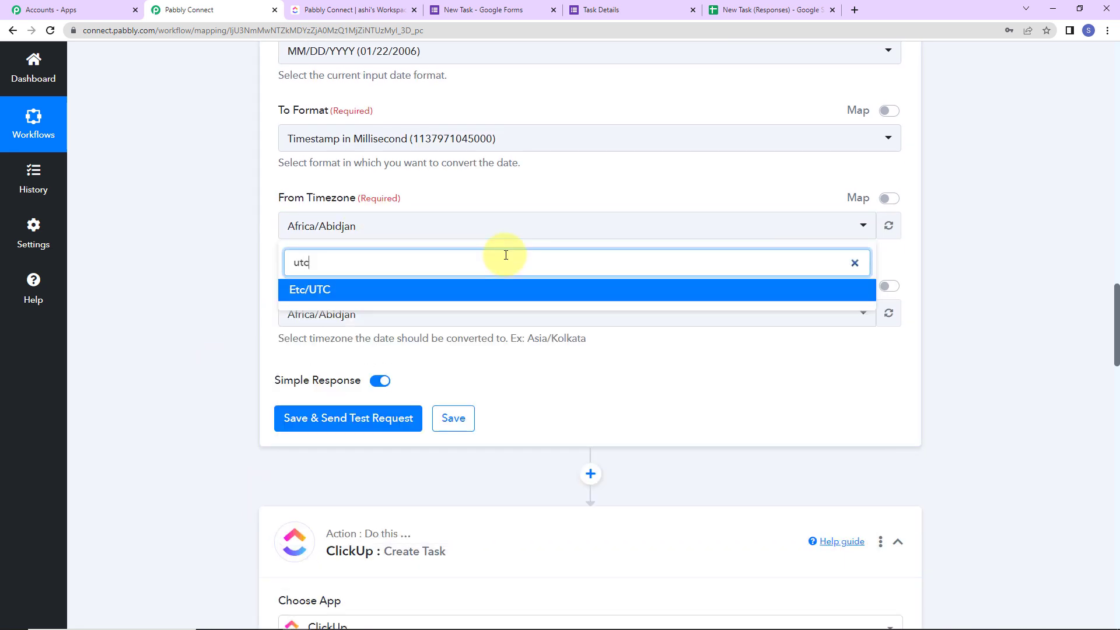
click(306, 290)
click(374, 316)
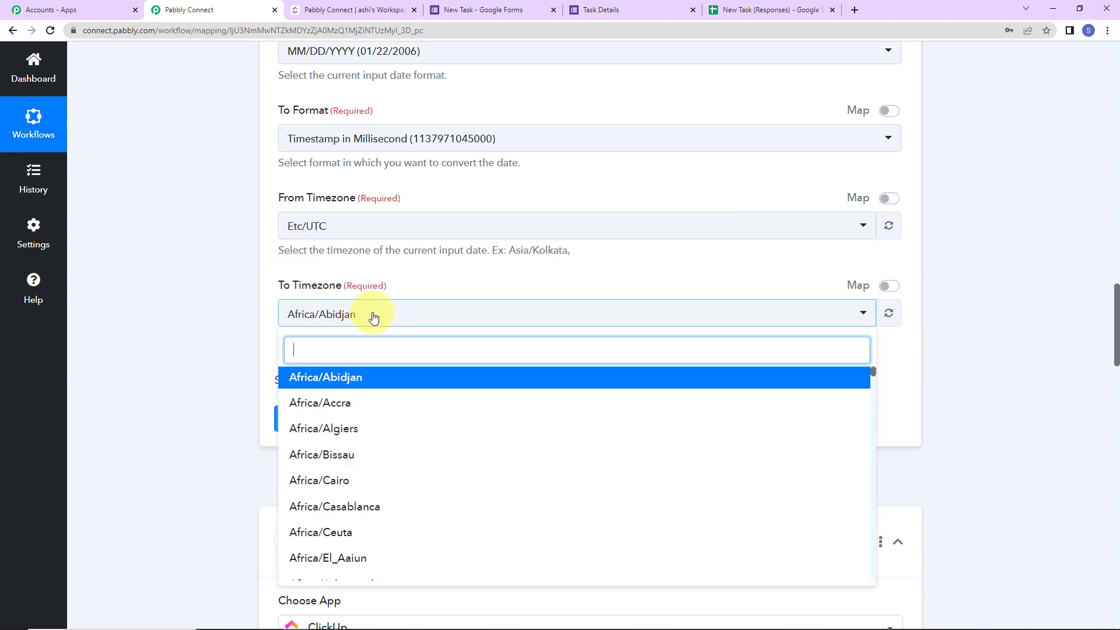
text(utc)
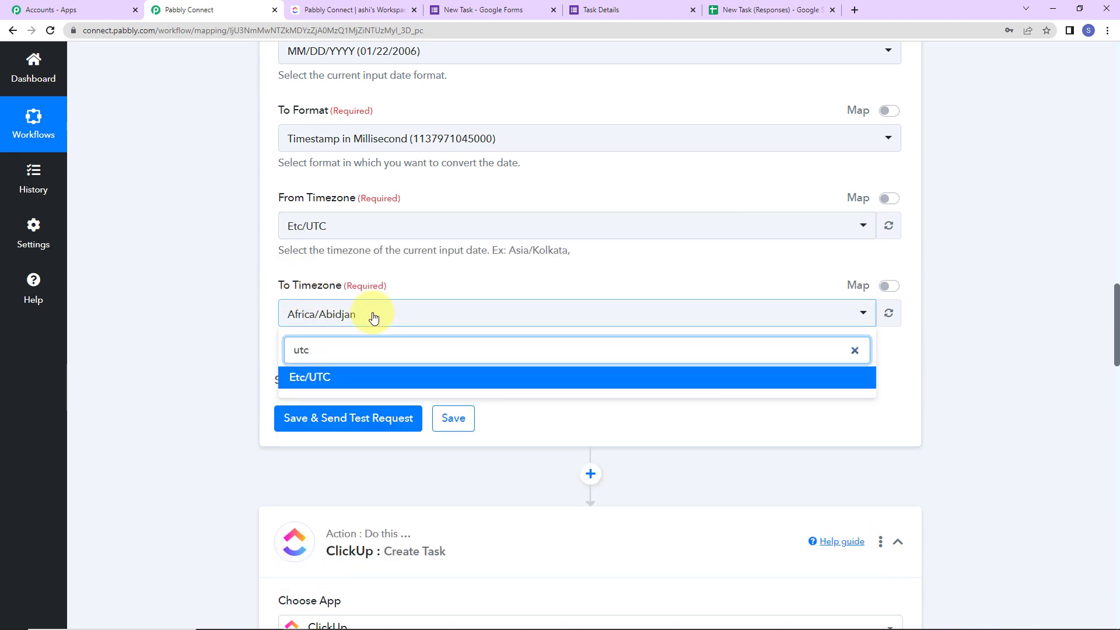
click(325, 378)
click(309, 418)
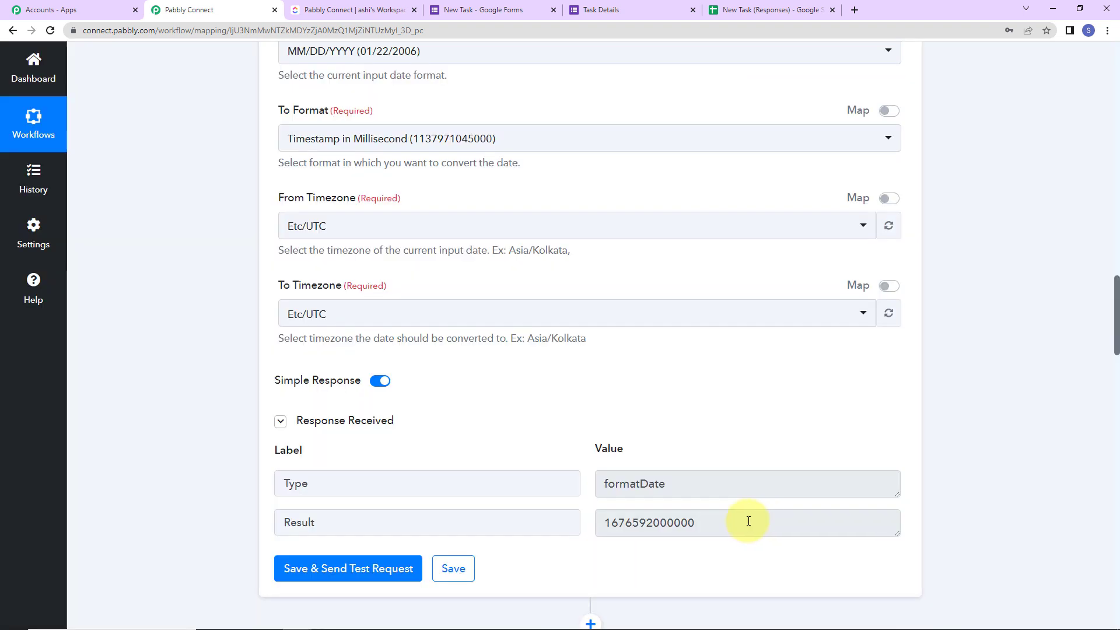
drag(613, 525, 722, 521)
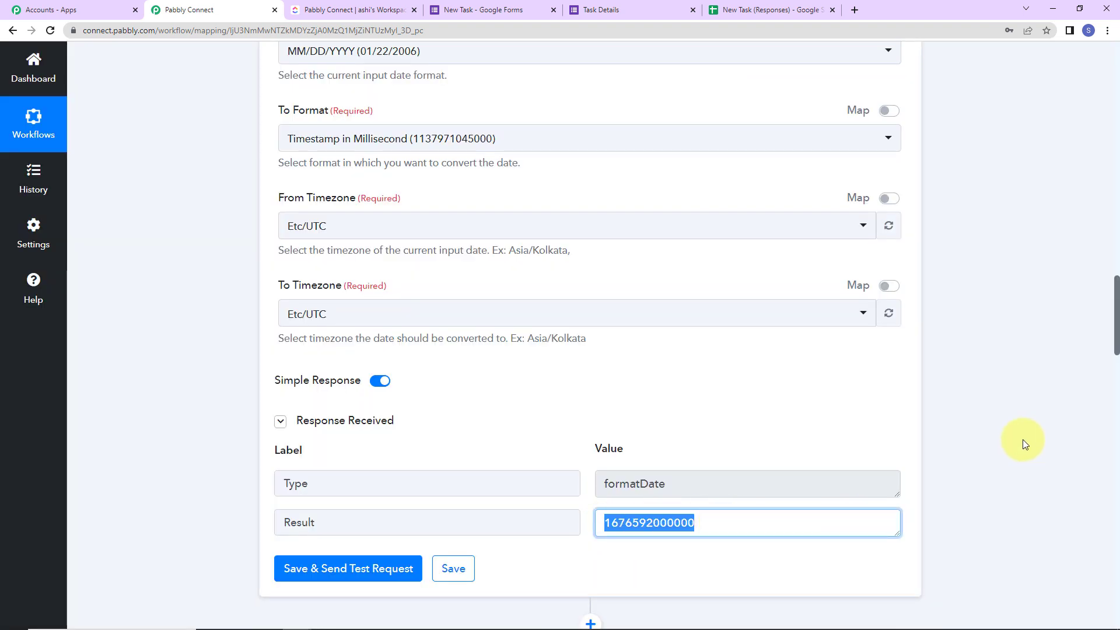
Add a second Date/Time Formatter action before the ClickUp step with the Format Date with Time Zone event, and connect it
scroll(1023, 432, down, 5)
click(594, 352)
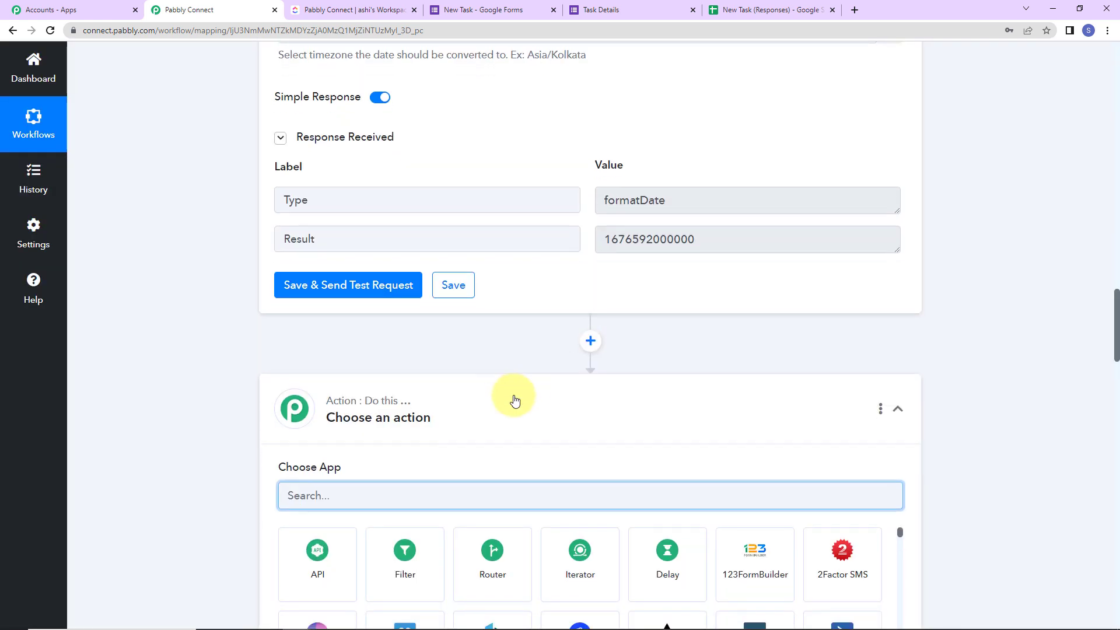
text(date)
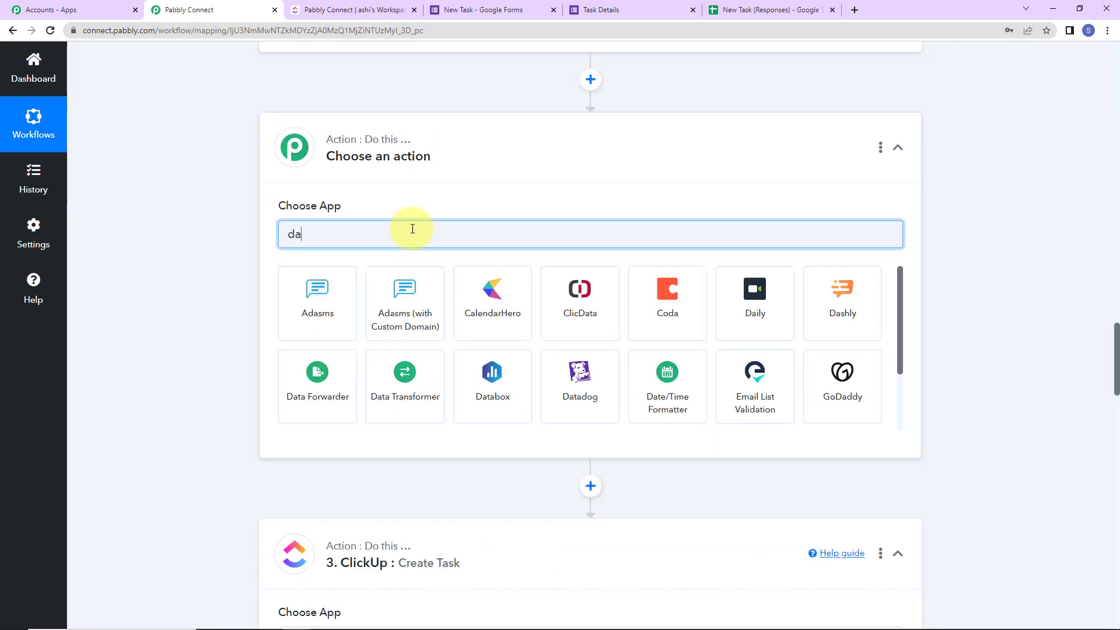
click(349, 289)
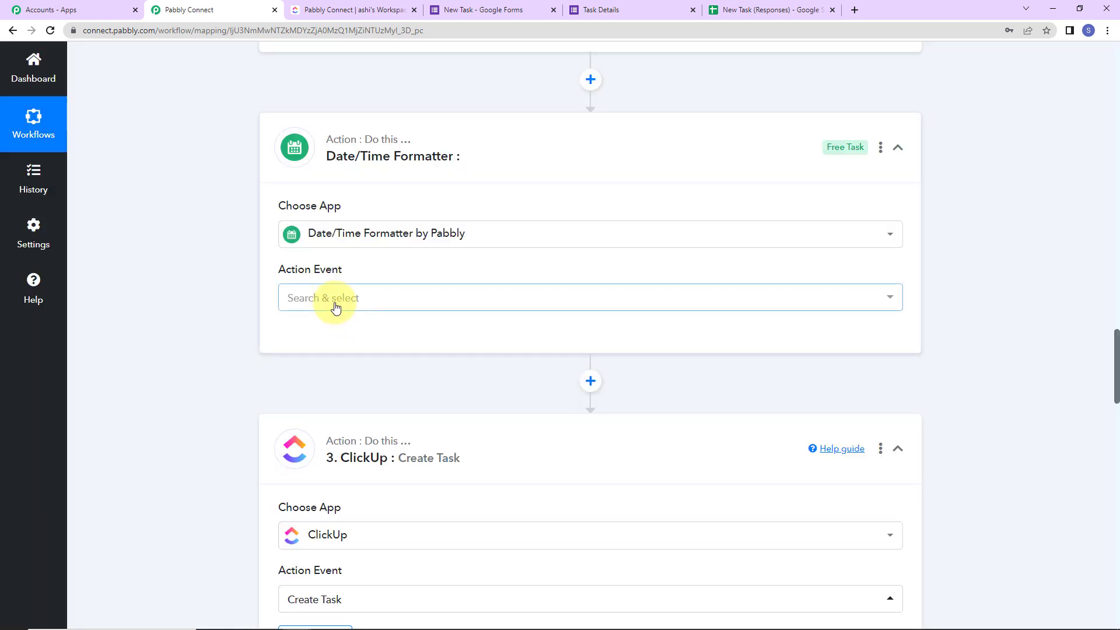
click(335, 308)
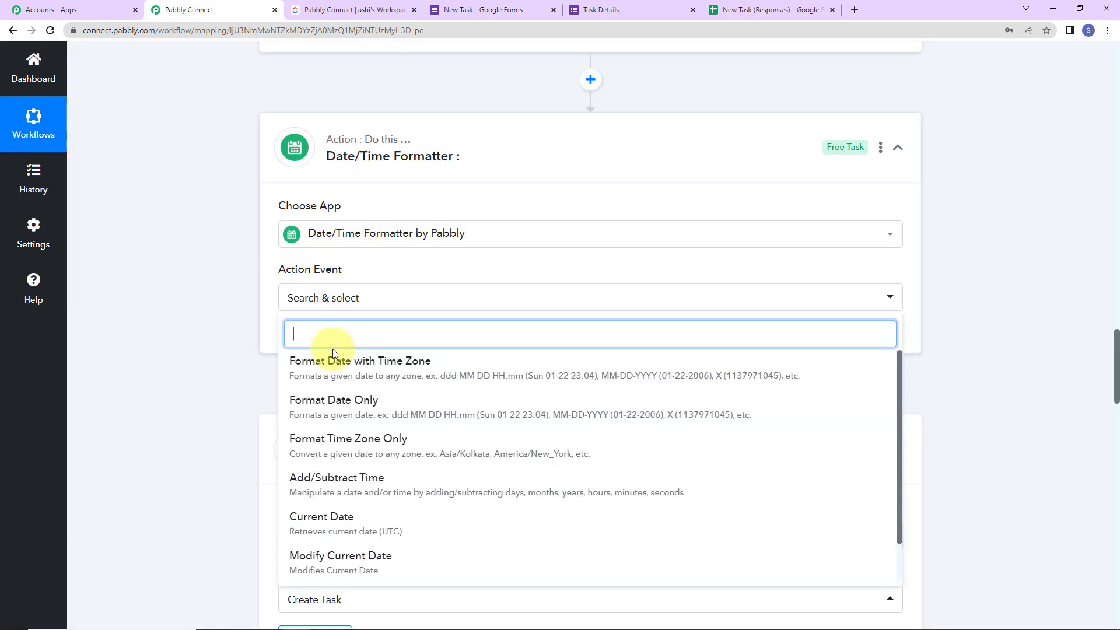
click(329, 358)
click(309, 344)
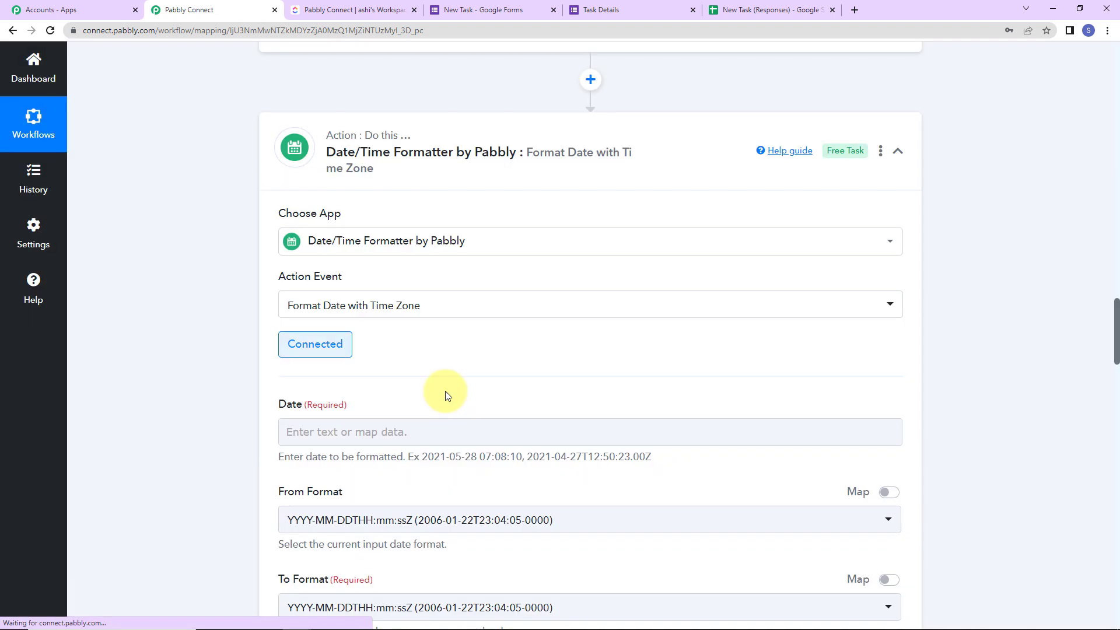
Map the second formatter's Date to the Due Date value from the Google Forms response
scroll(445, 391, down, 2)
click(401, 298)
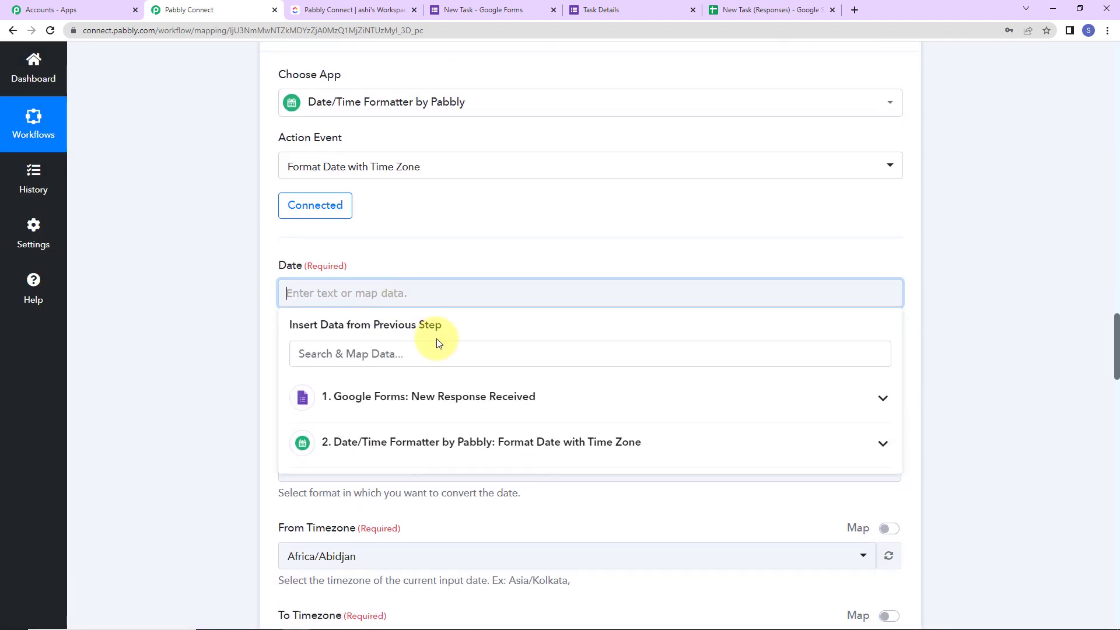
scroll(437, 268, down, 2)
click(438, 260)
click(386, 591)
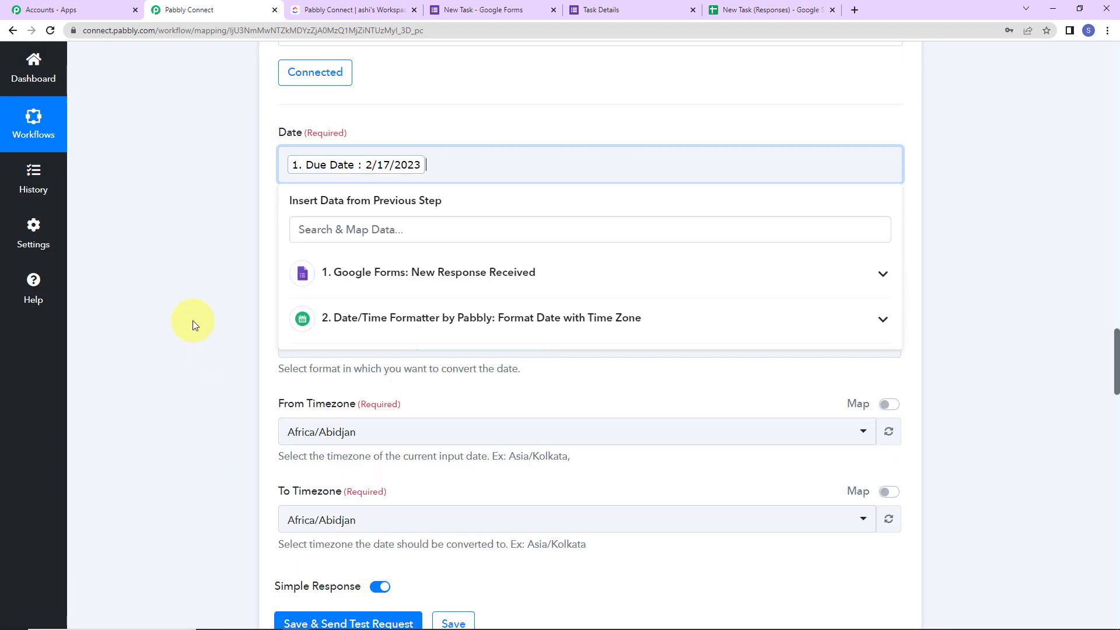
click(193, 321)
Set the due date formatter's From Format to MM/DD/YYYY
click(320, 256)
scroll(416, 444, down, 2)
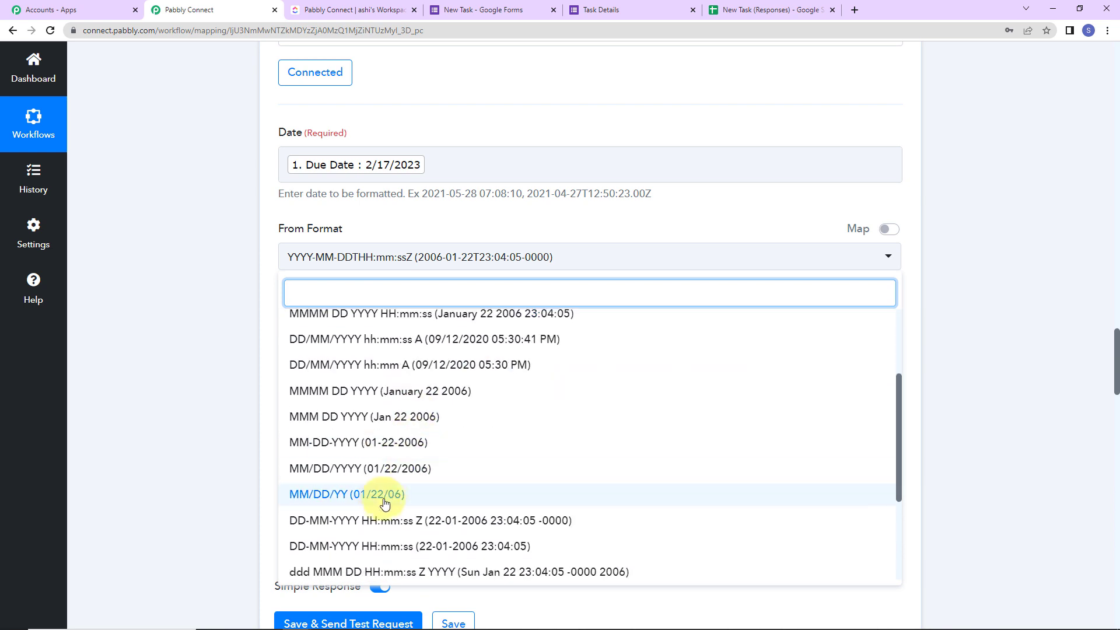
click(351, 468)
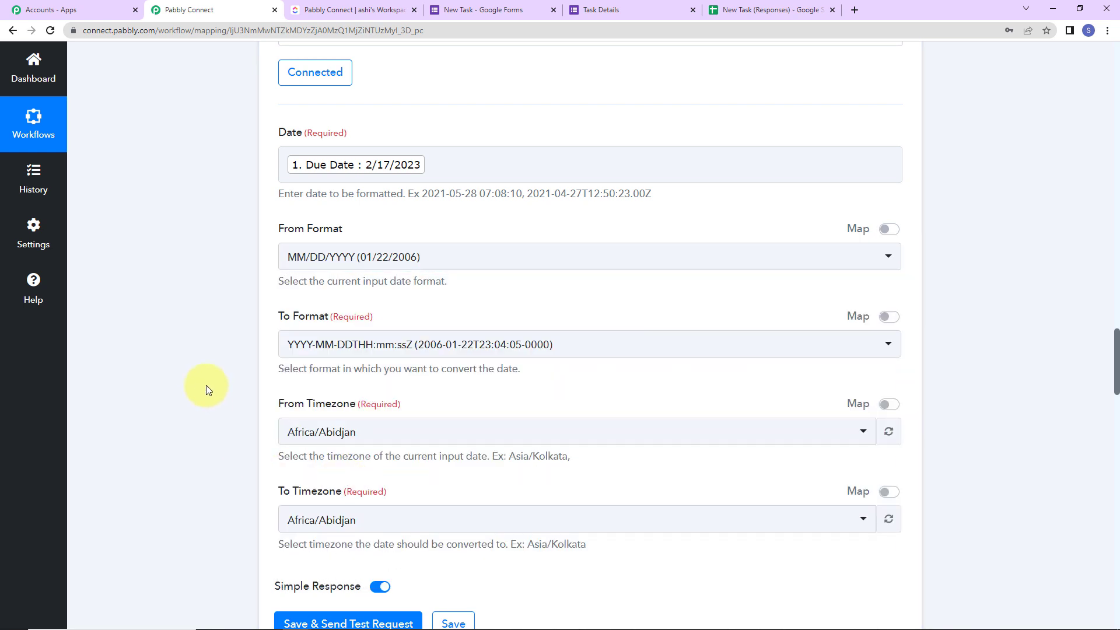
Set the due date formatter's To Format to Timestamp in Millisecond
click(316, 348)
scroll(443, 298, down, 3)
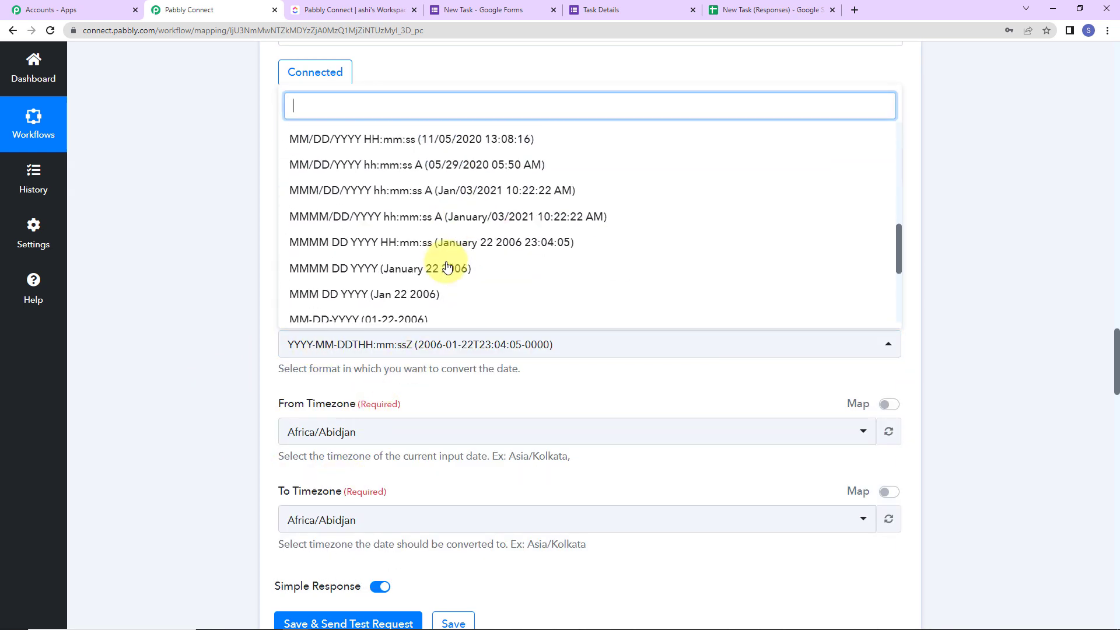
scroll(438, 300, down, 3)
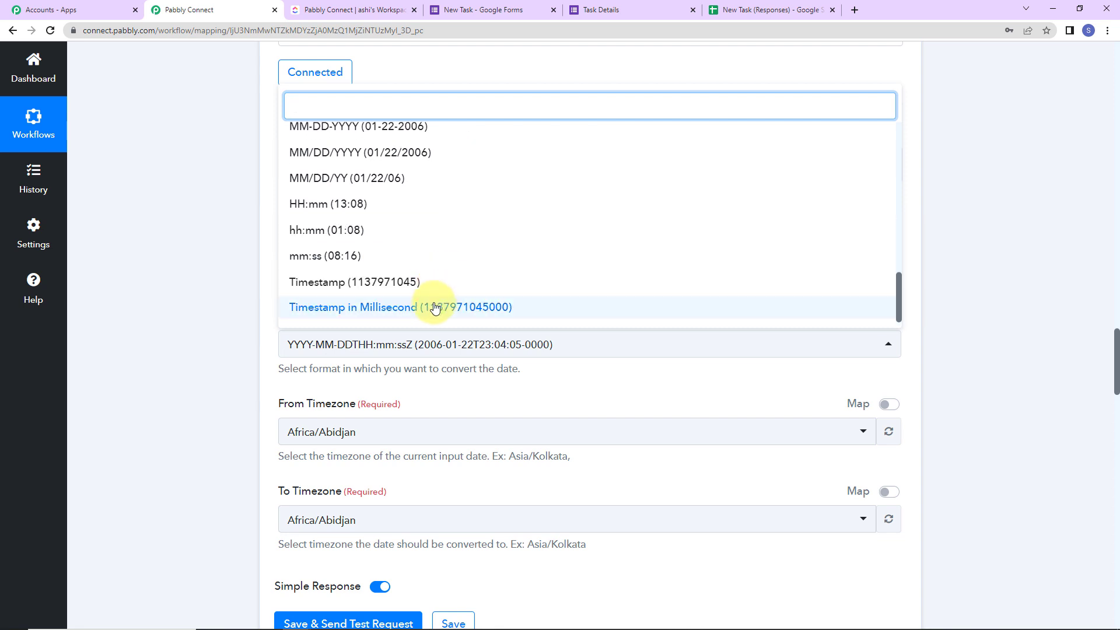
click(432, 305)
Set the From and To Timezone of the due date formatter to Etc/UTC, and save it with a test request
scroll(220, 274, down, 5)
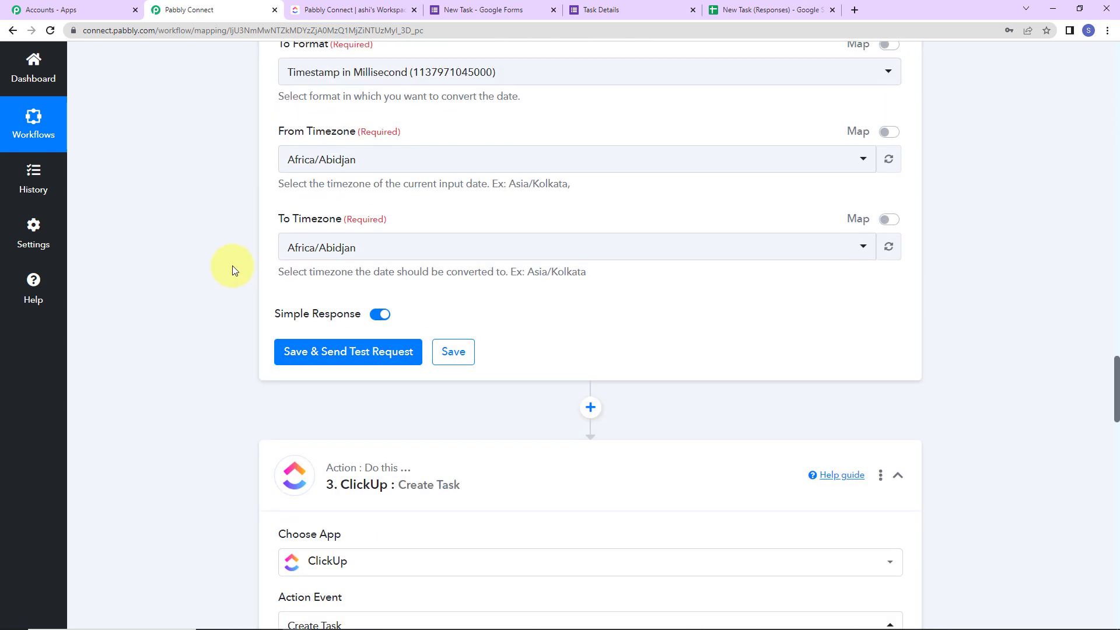
click(383, 169)
text(utc)
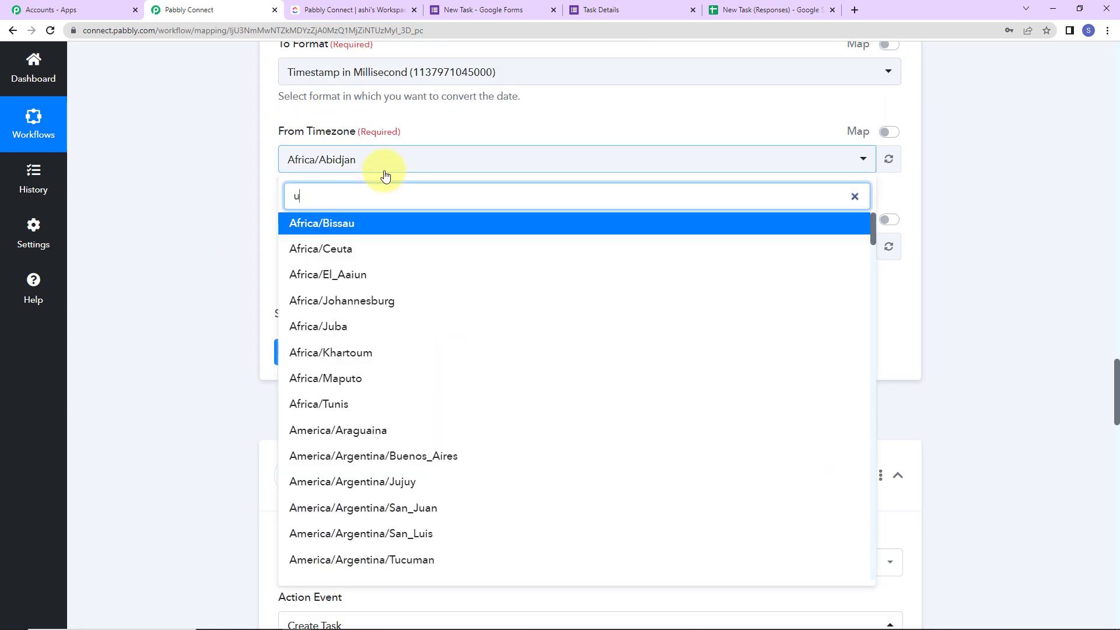
click(356, 222)
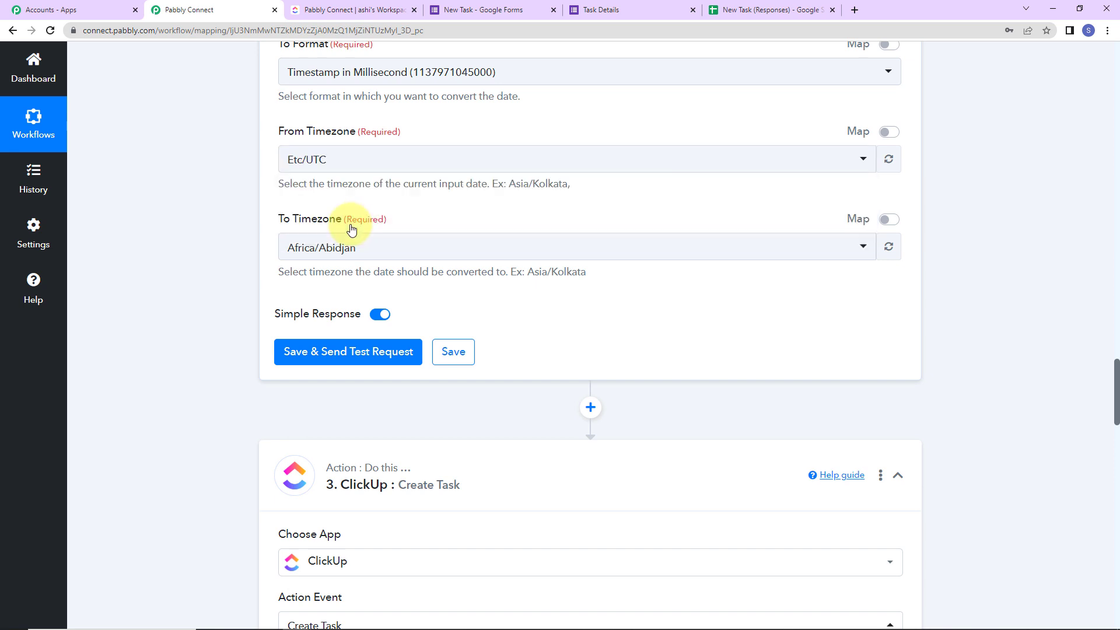
click(384, 249)
text(utc)
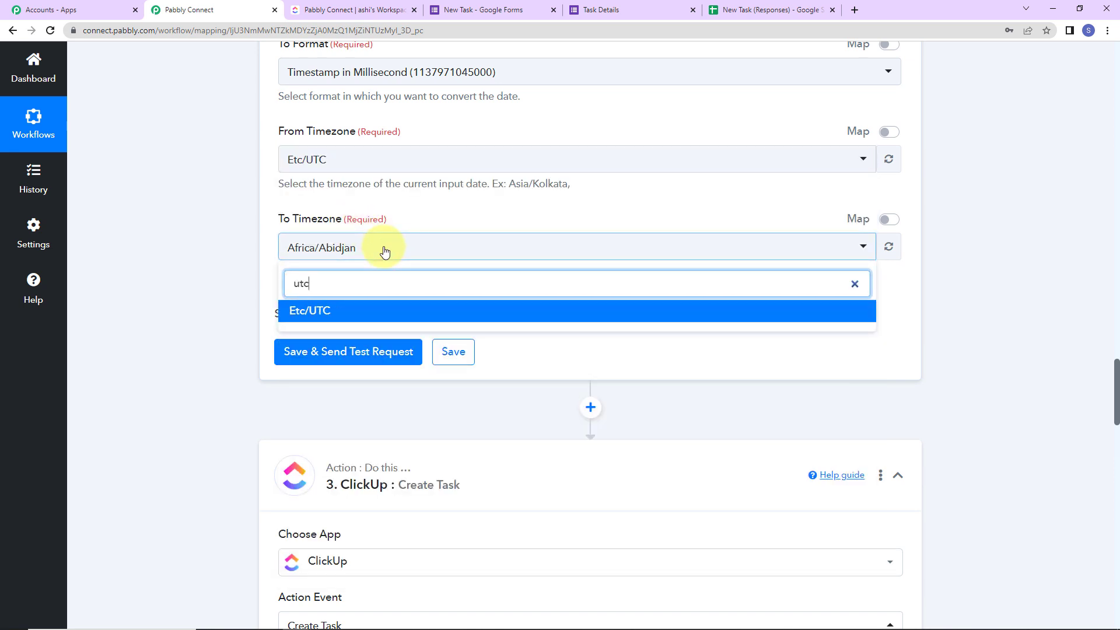
click(362, 310)
click(320, 353)
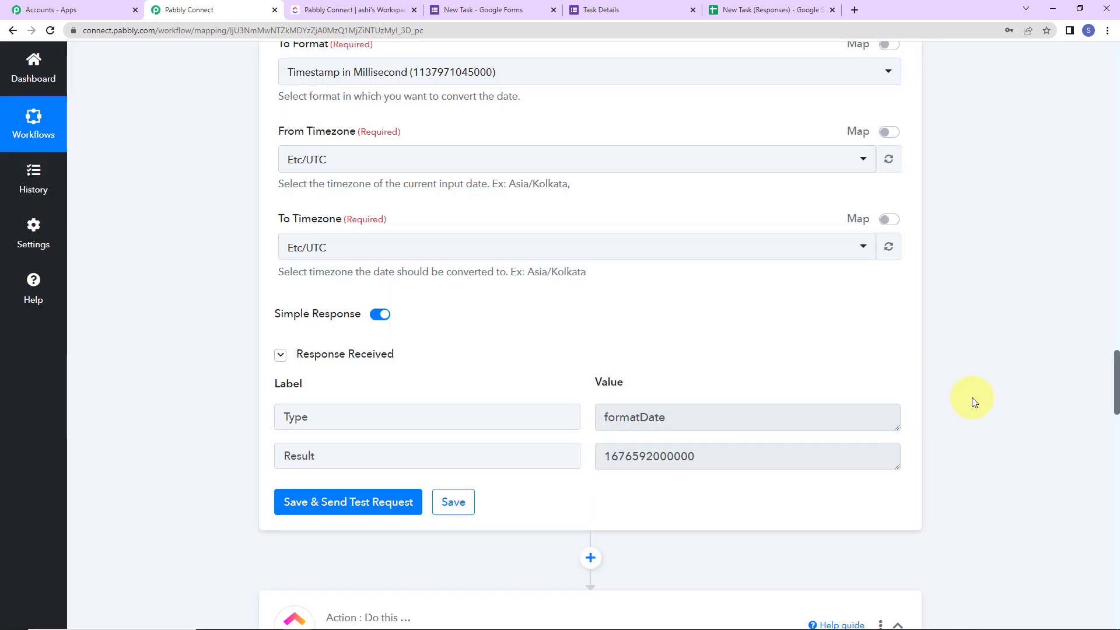
Reconnect the ClickUp Create Task action using the existing ClickUp #2 connection
scroll(979, 393, down, 9)
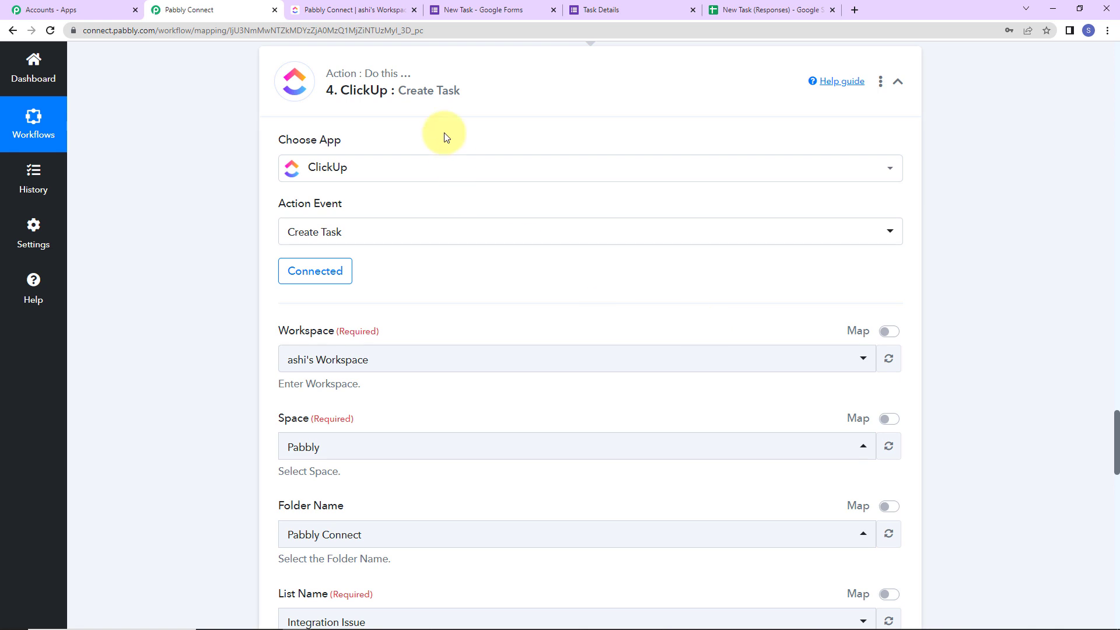
click(309, 273)
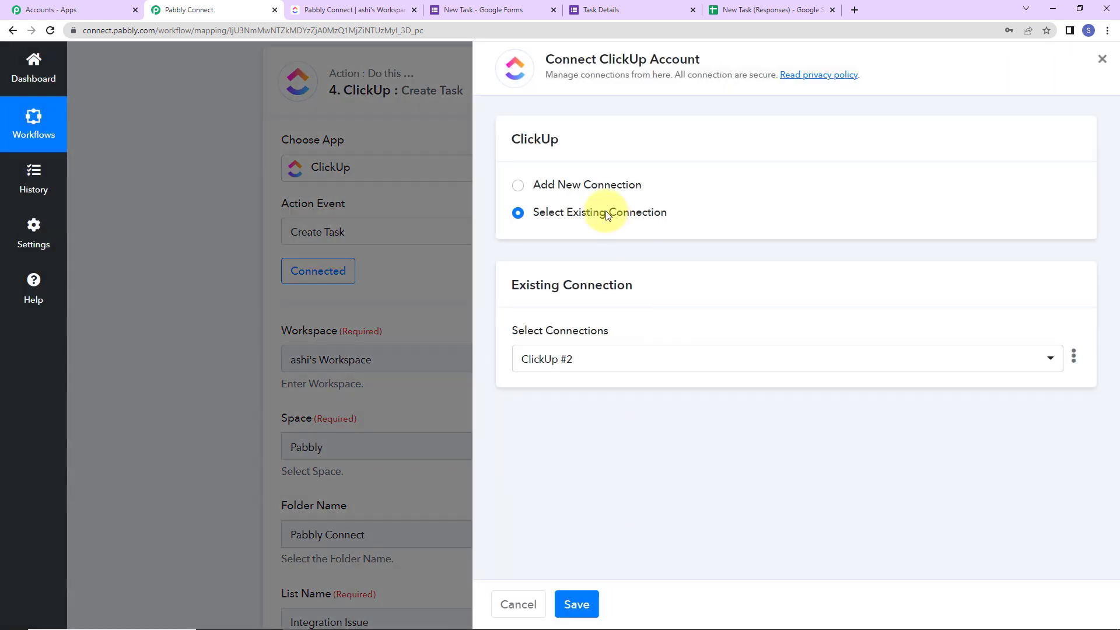
click(577, 605)
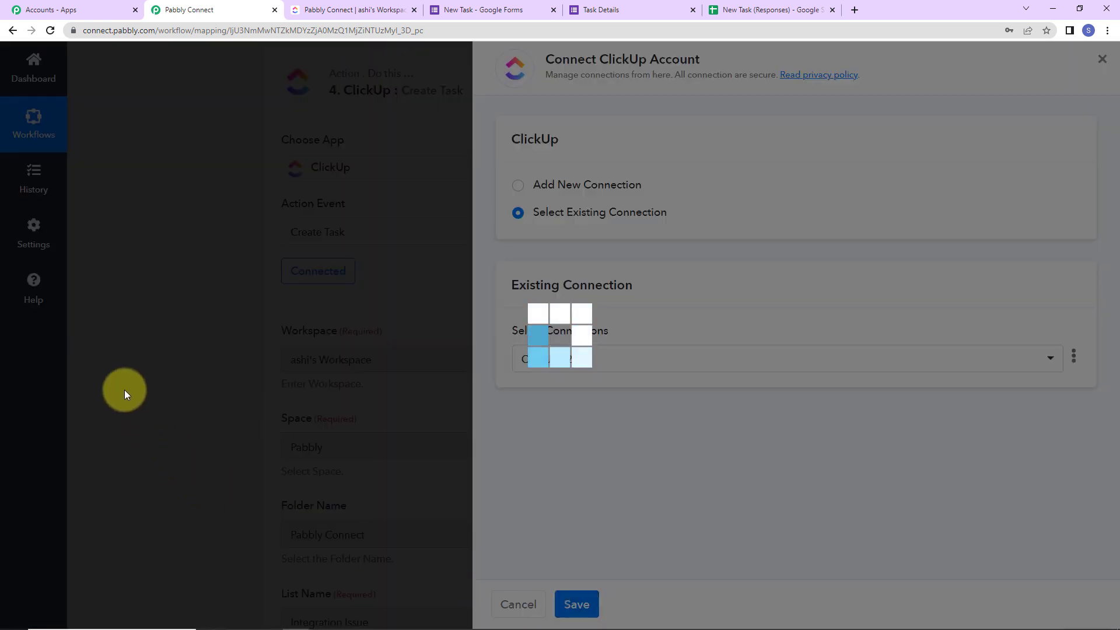
Map the ClickUp task's Due Date to the Result of the step 3 Date/Time Formatter
scroll(124, 389, down, 10)
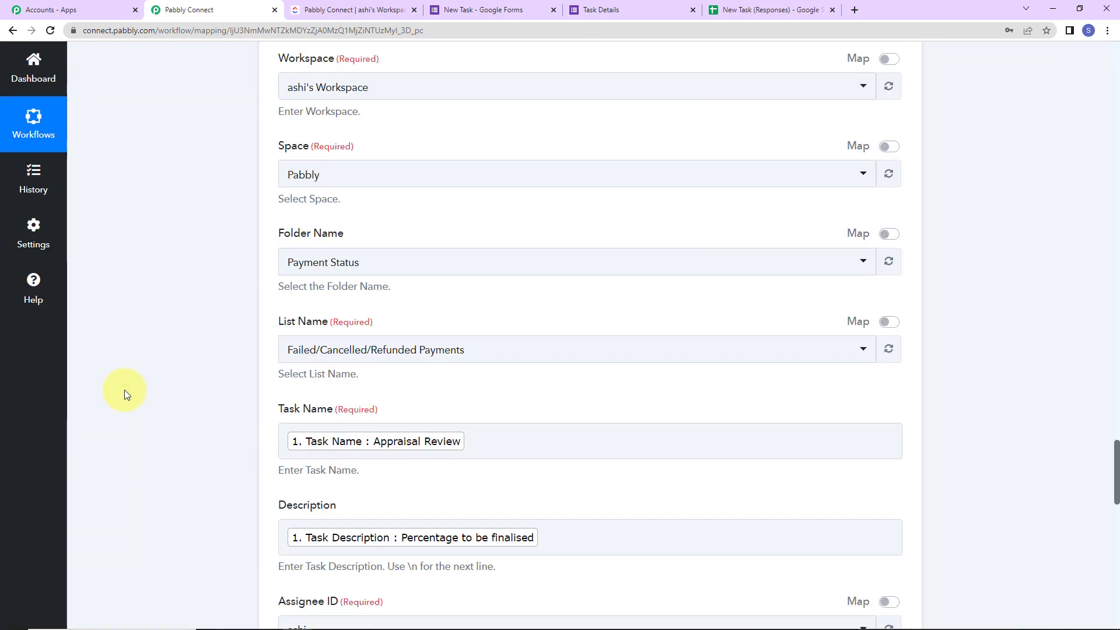
scroll(124, 390, down, 5)
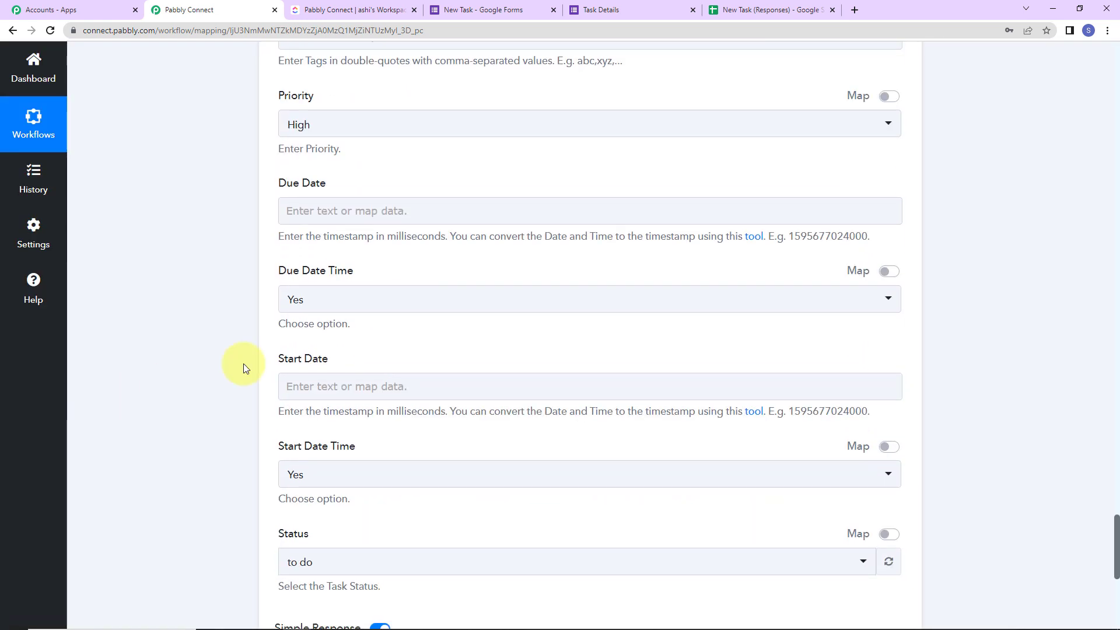
click(388, 213)
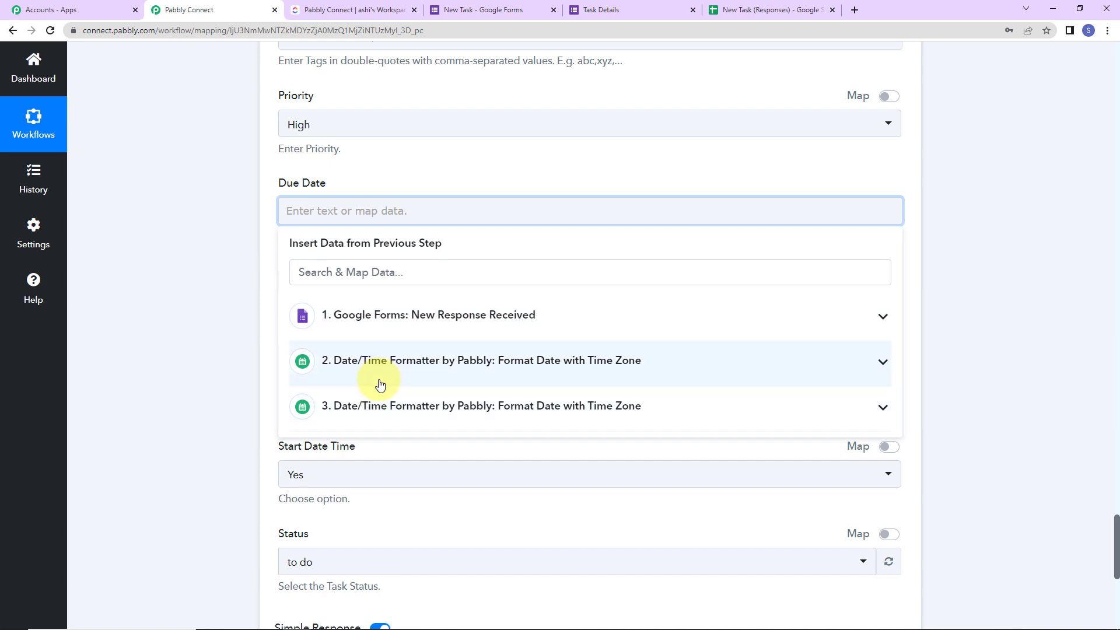
click(379, 407)
click(357, 482)
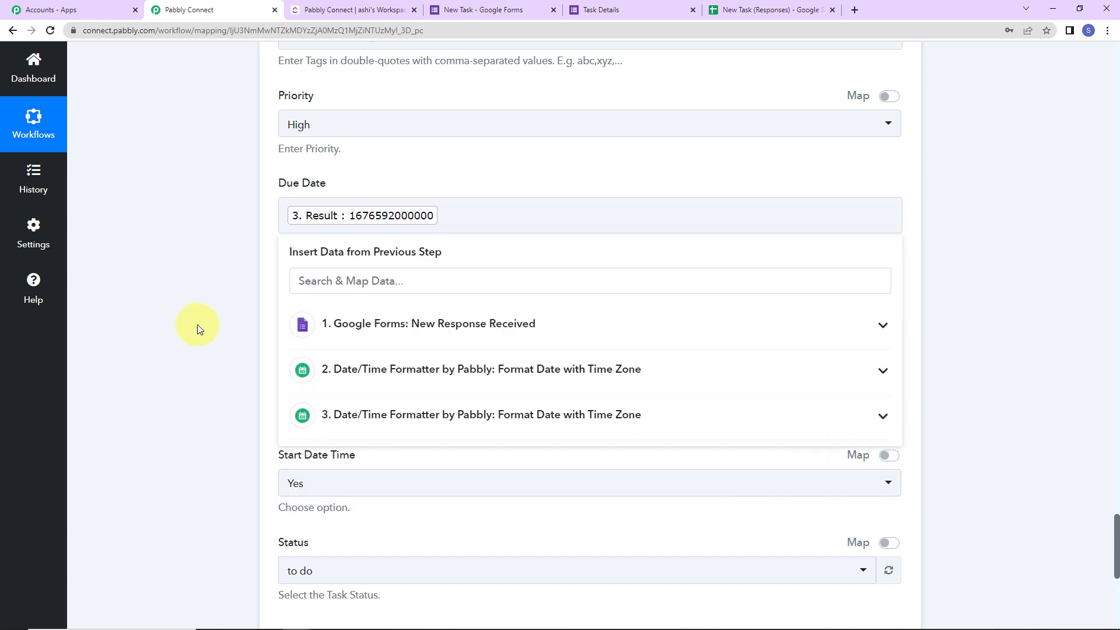
Map the ClickUp task's Start Date to the Result of the step 2 Date/Time Formatter
scroll(337, 273, down, 3)
click(303, 259)
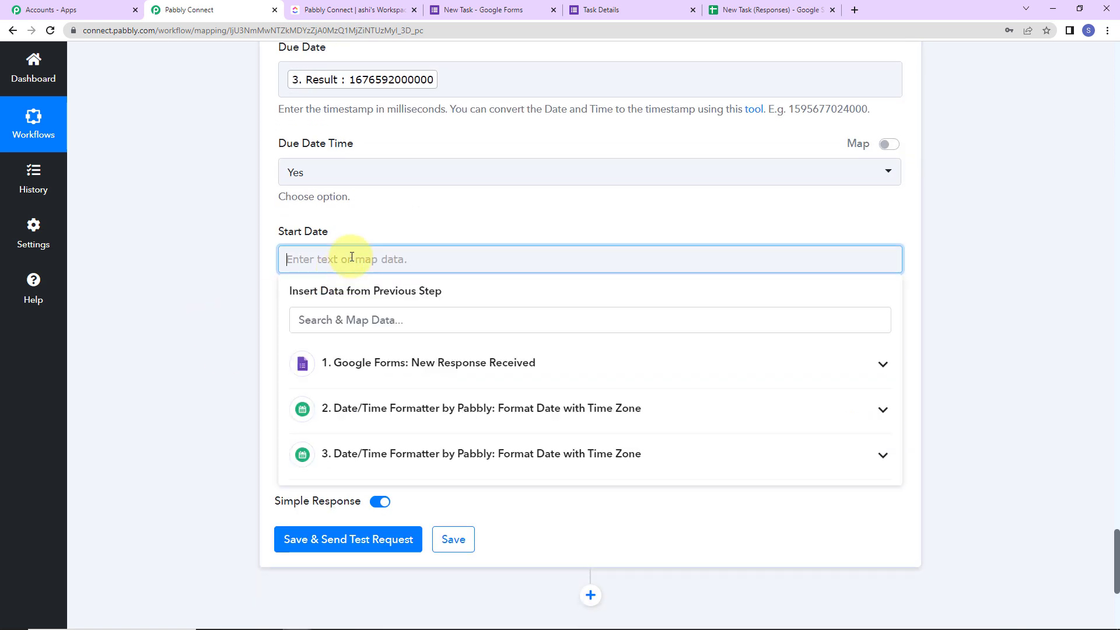
click(363, 408)
click(385, 486)
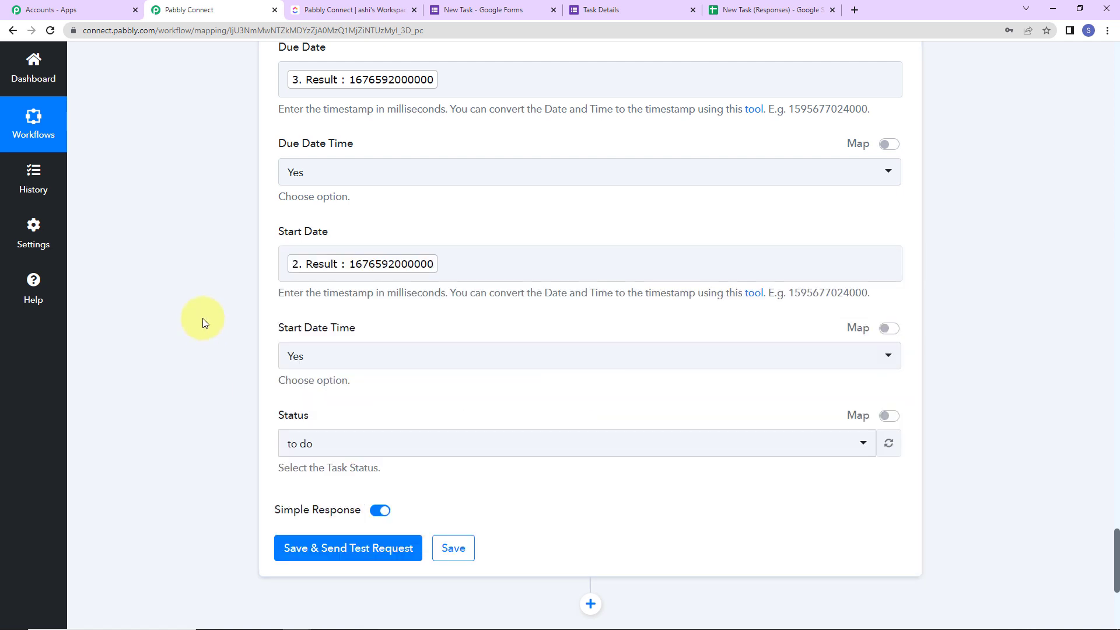
Choose "to do" as the ClickUp task's Status, and save the action with a test request
scroll(203, 322, down, 2)
click(332, 317)
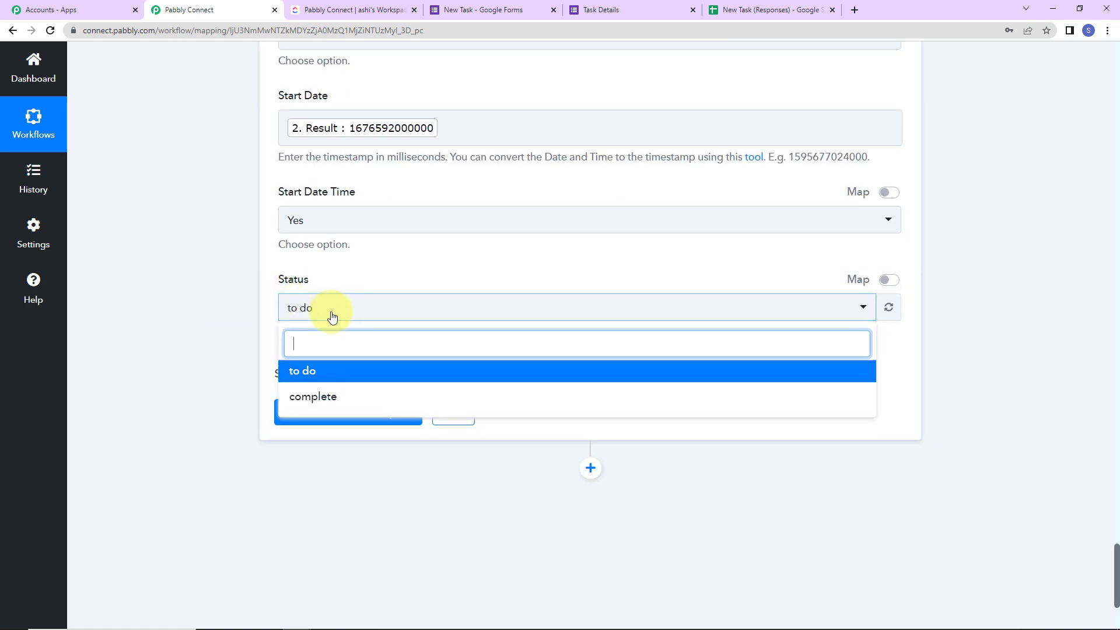
click(315, 373)
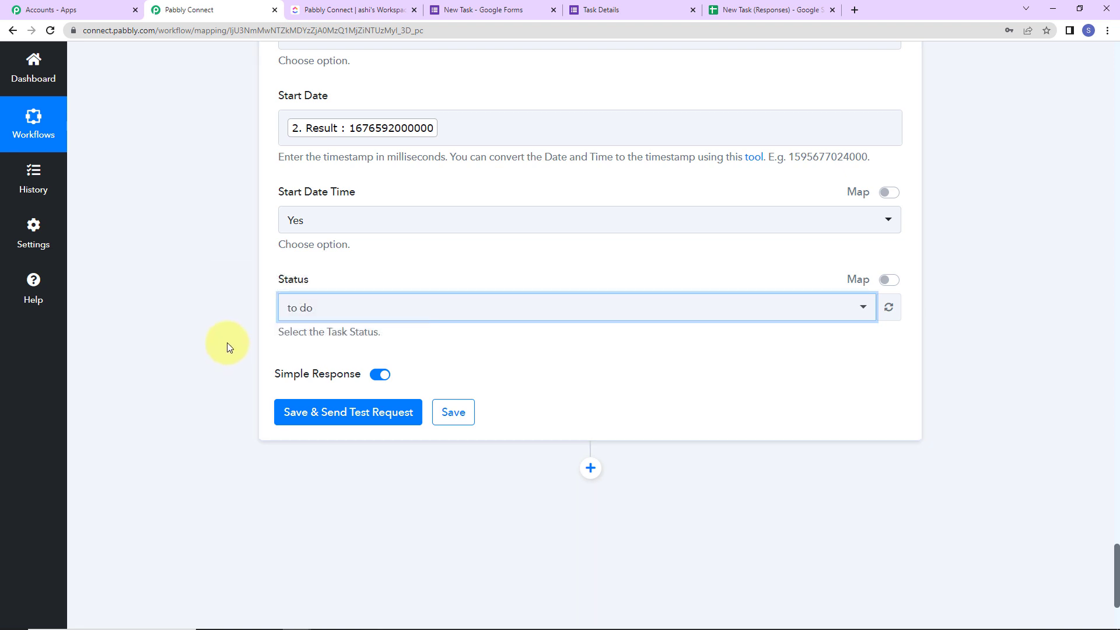
click(351, 416)
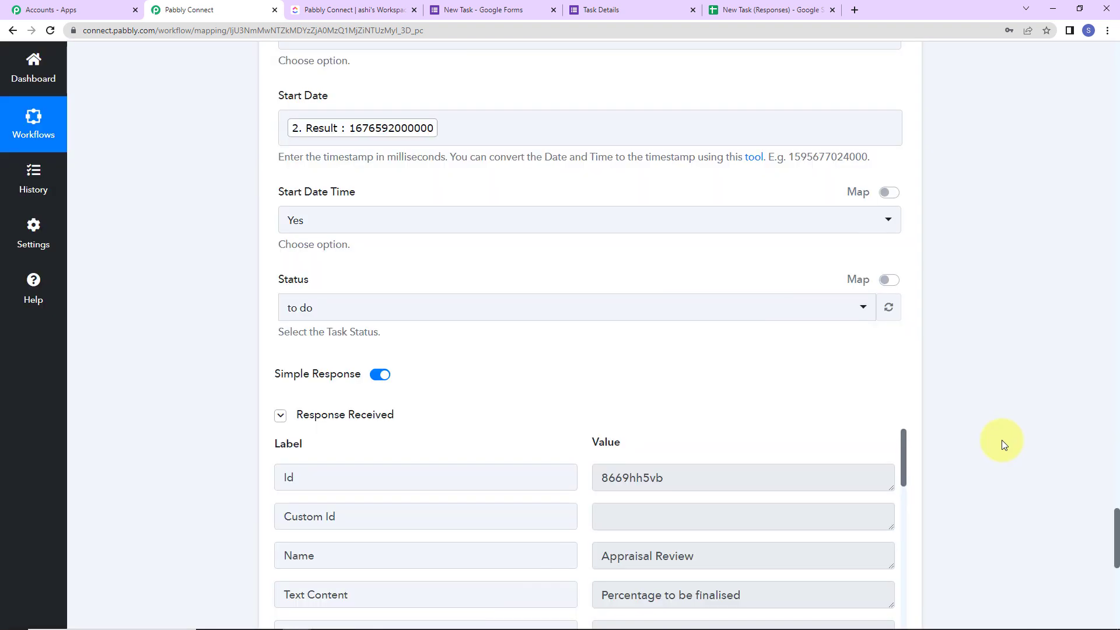
Review the ClickUp test response, switch to ClickUp, reload the Integration Issue list and open the Appraisal Review task
scroll(1003, 440, down, 5)
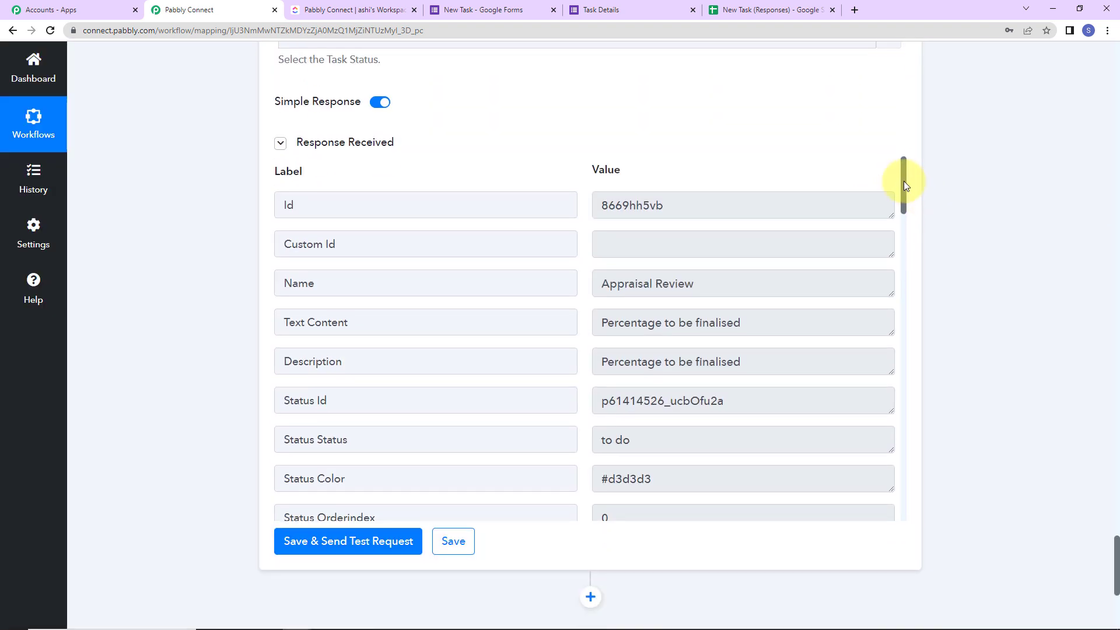
drag(905, 170, 928, 319)
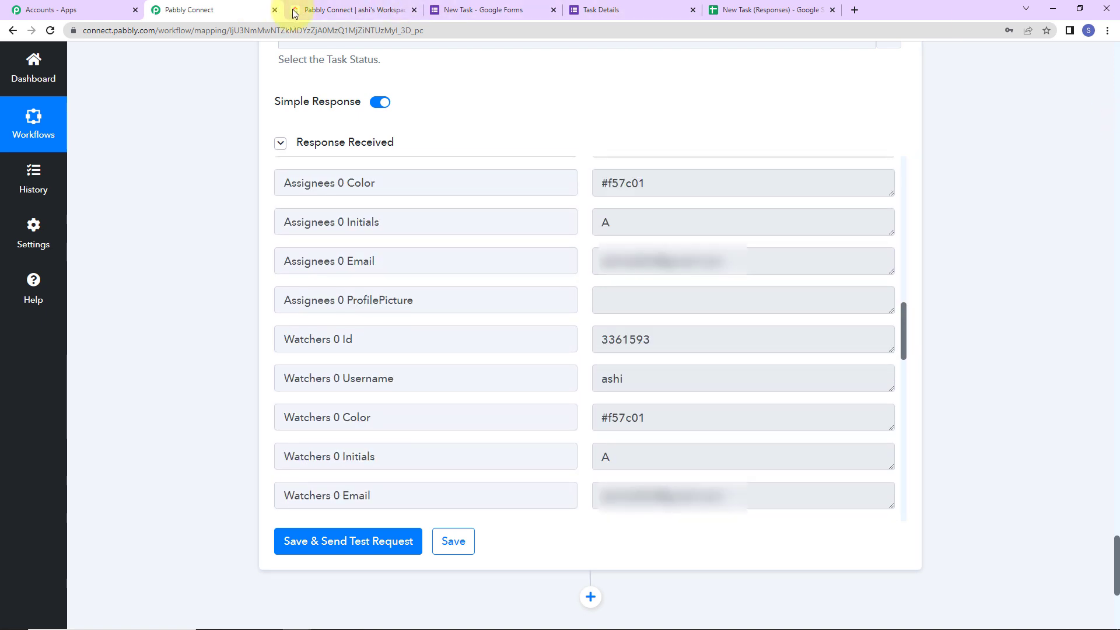
click(327, 10)
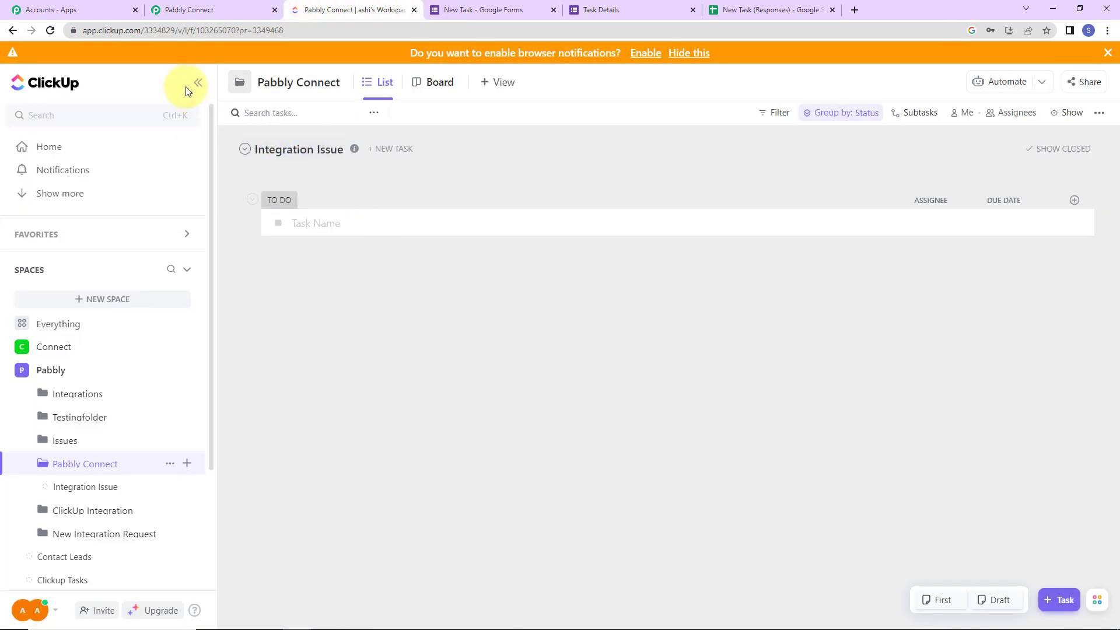
click(49, 31)
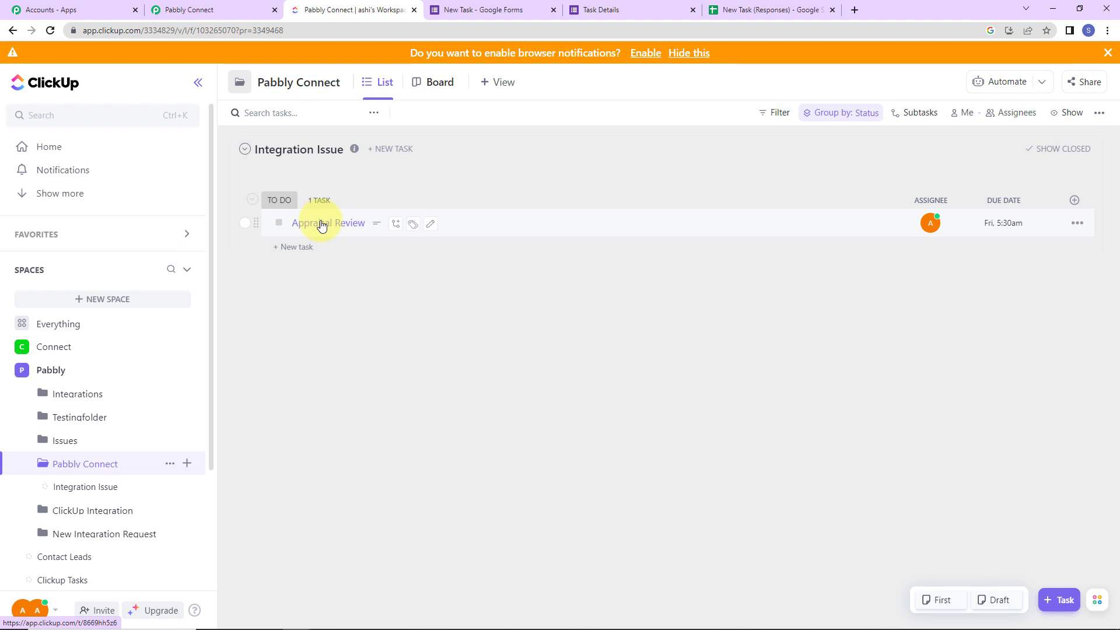
click(321, 226)
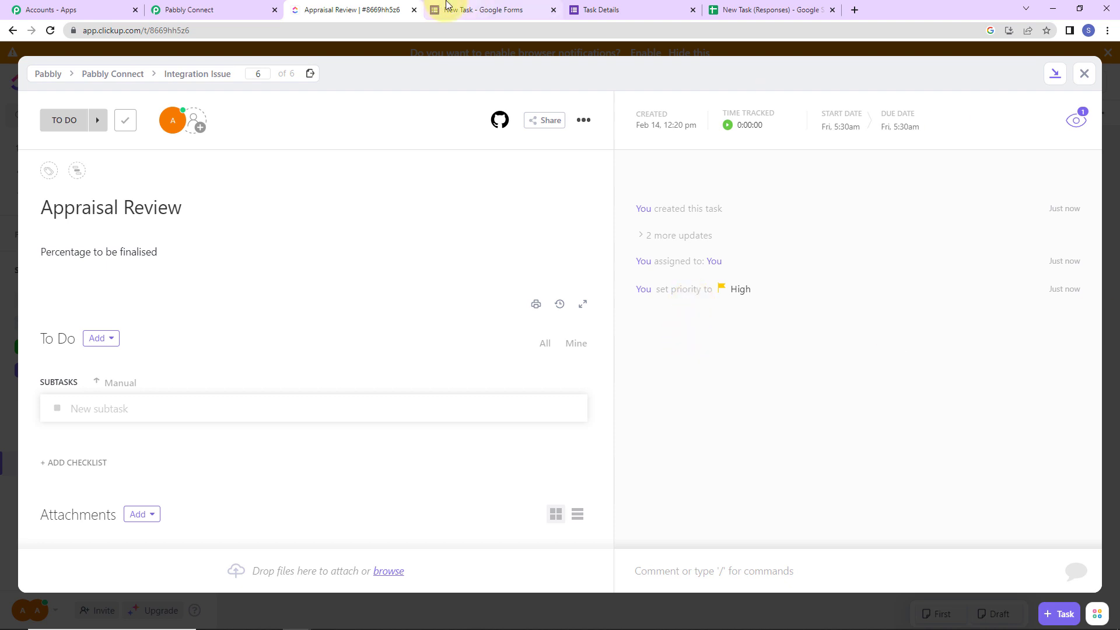
Start another response in the Task Details form with task name "Team Meeting" and description "Meeting on Team Outing"
click(603, 11)
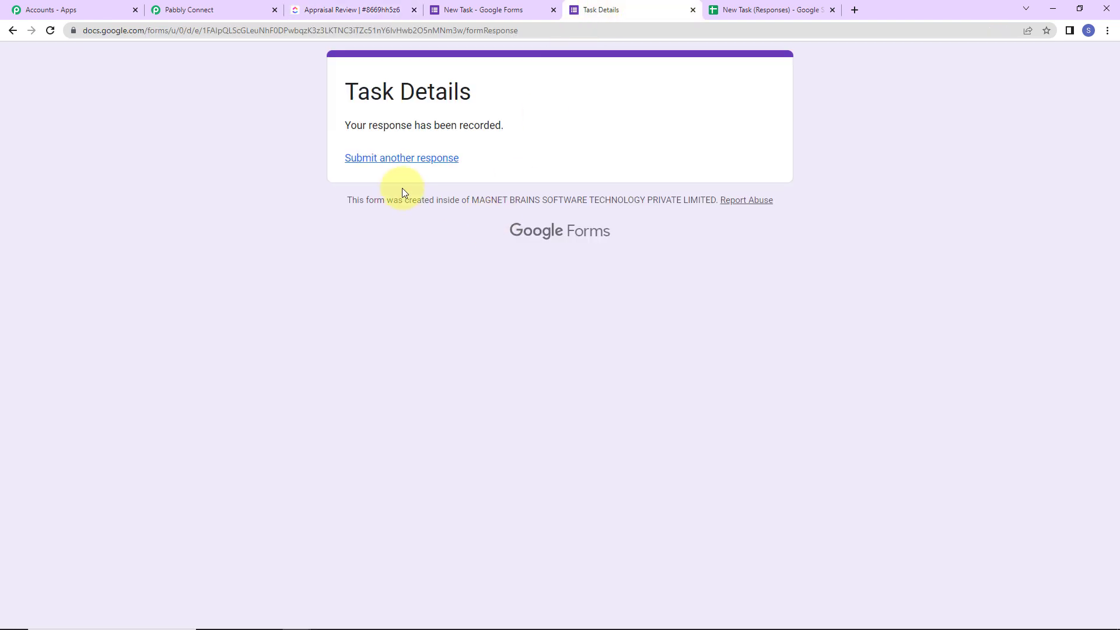
click(401, 155)
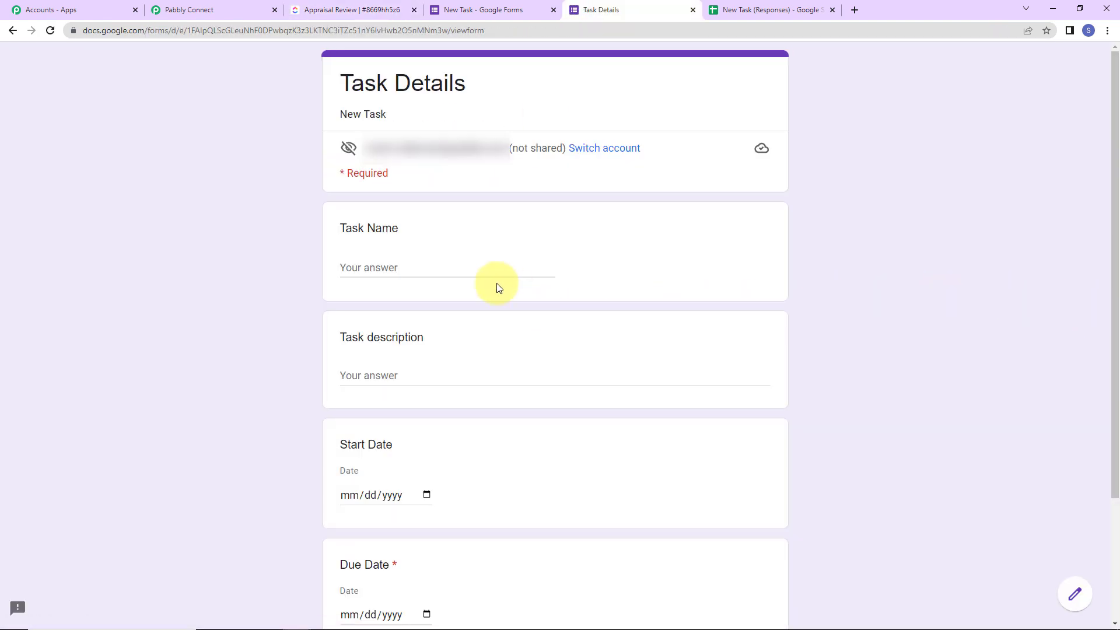
click(441, 269)
text(T)
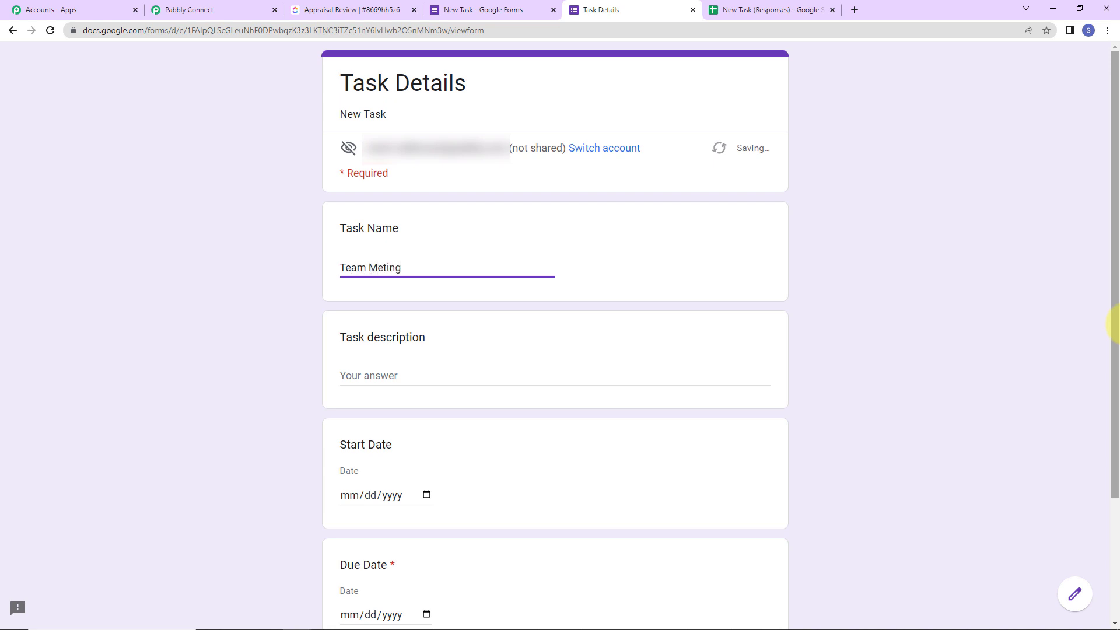
text(eam Meting)
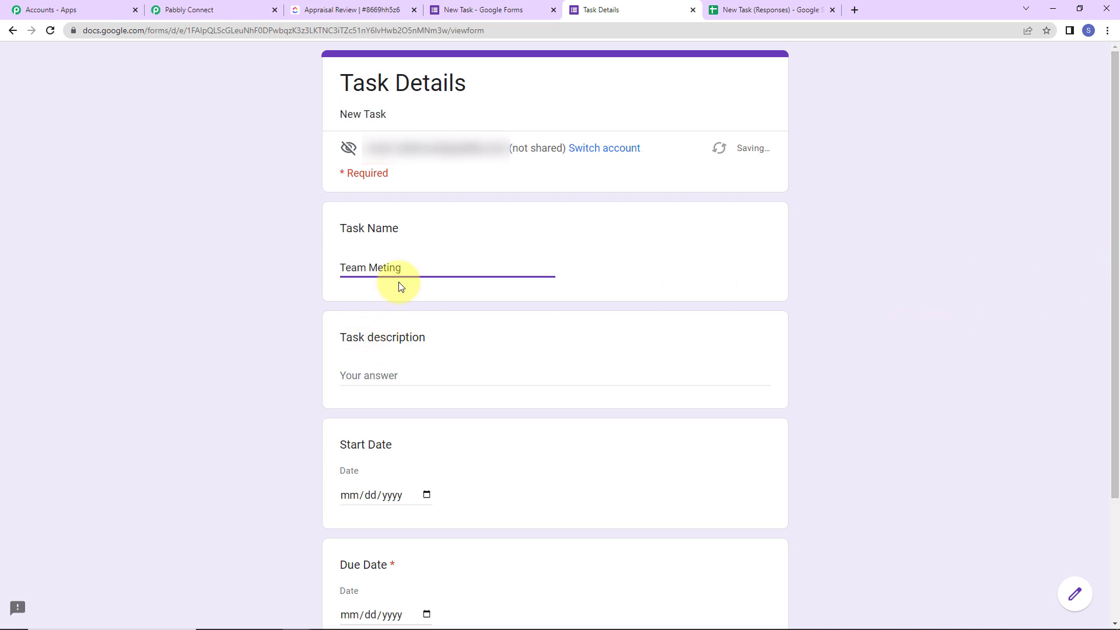
click(384, 267)
text(e)
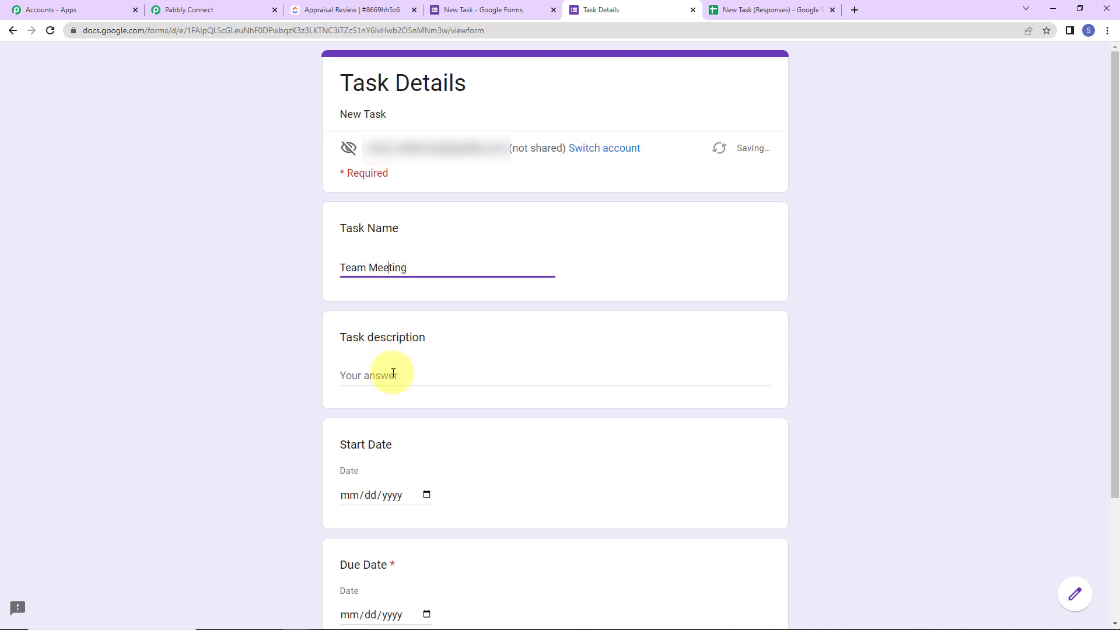
click(392, 373)
text(Meeting on Team Outing)
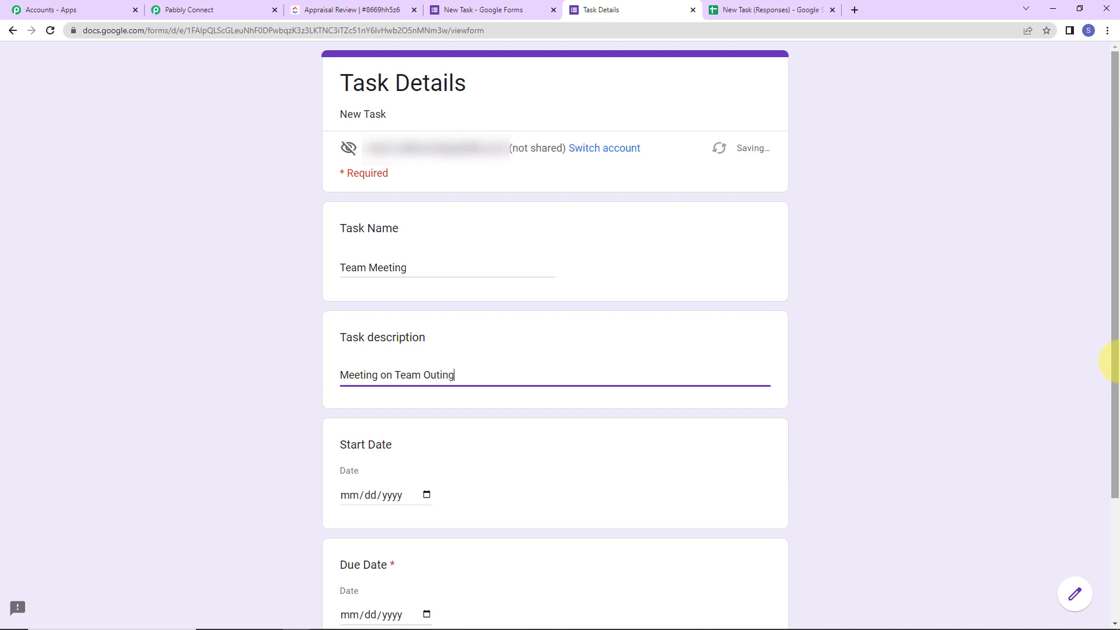
Set the form's Start Date to February 20, 2023 and Due Date to February 22, 2023, and submit the response
scroll(992, 379, down, 3)
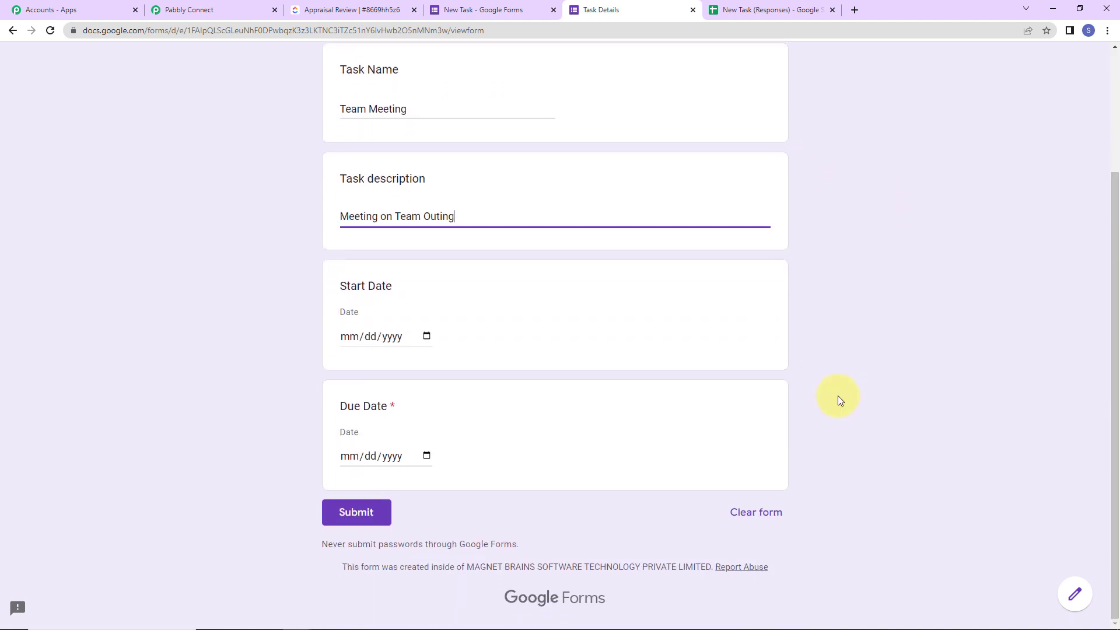
click(427, 337)
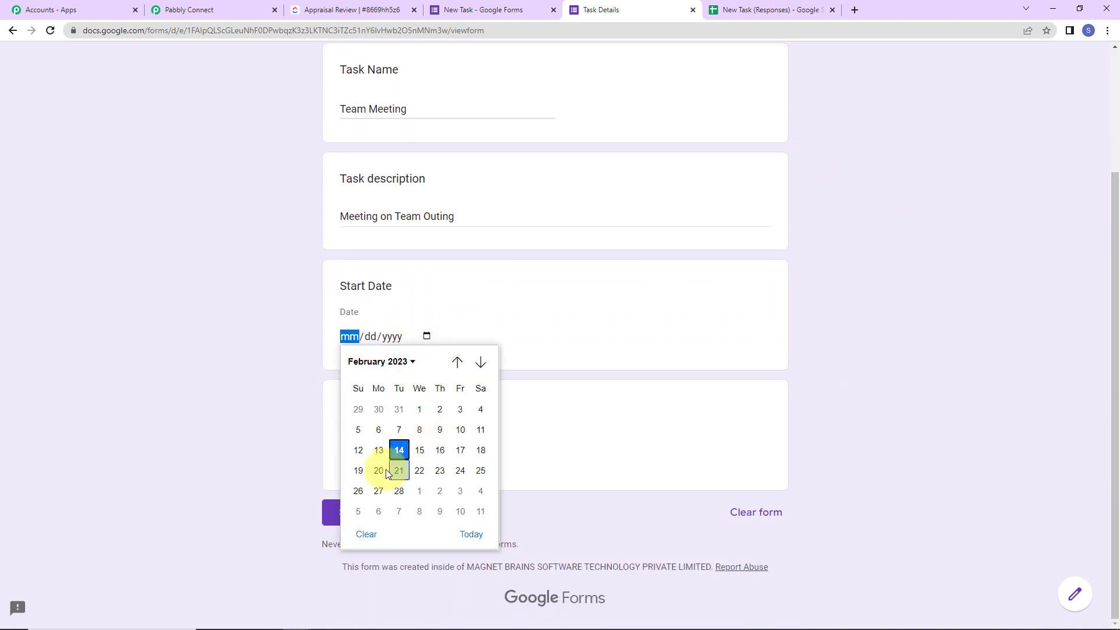
click(377, 469)
click(426, 456)
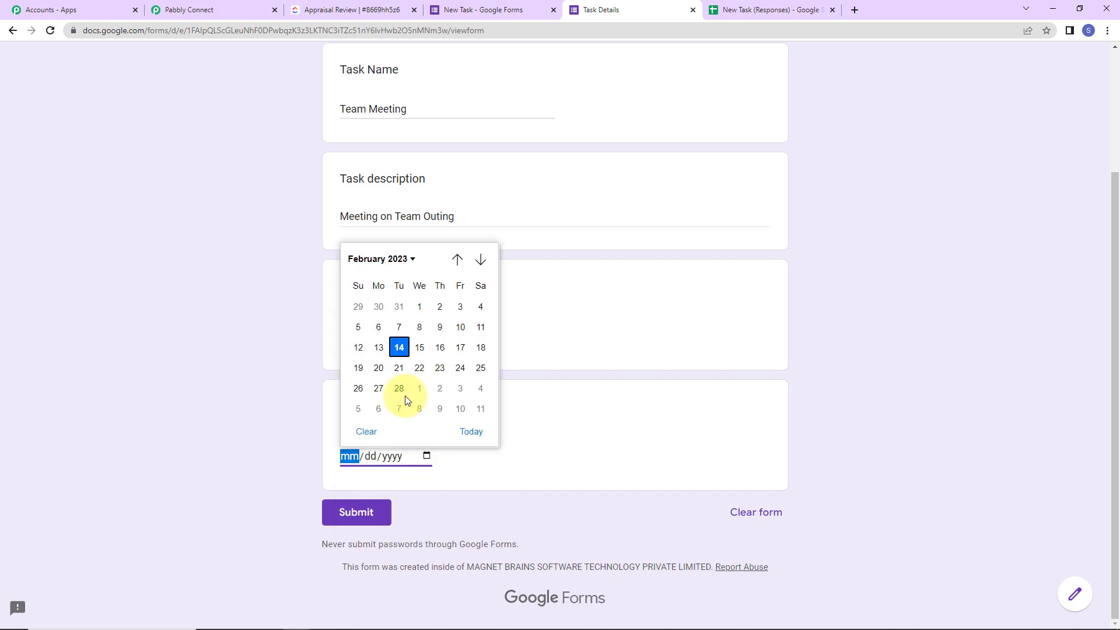
click(417, 367)
click(344, 518)
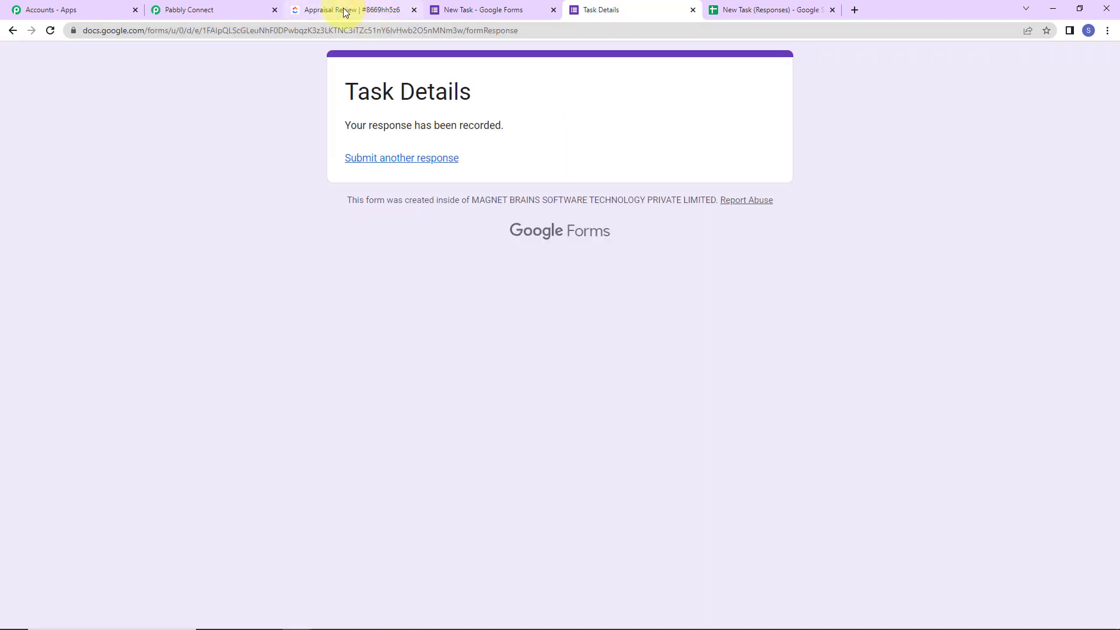
Switch to ClickUp, close the Appraisal Review task, reload the Integration Issue list and open the Team Meeting task
click(345, 11)
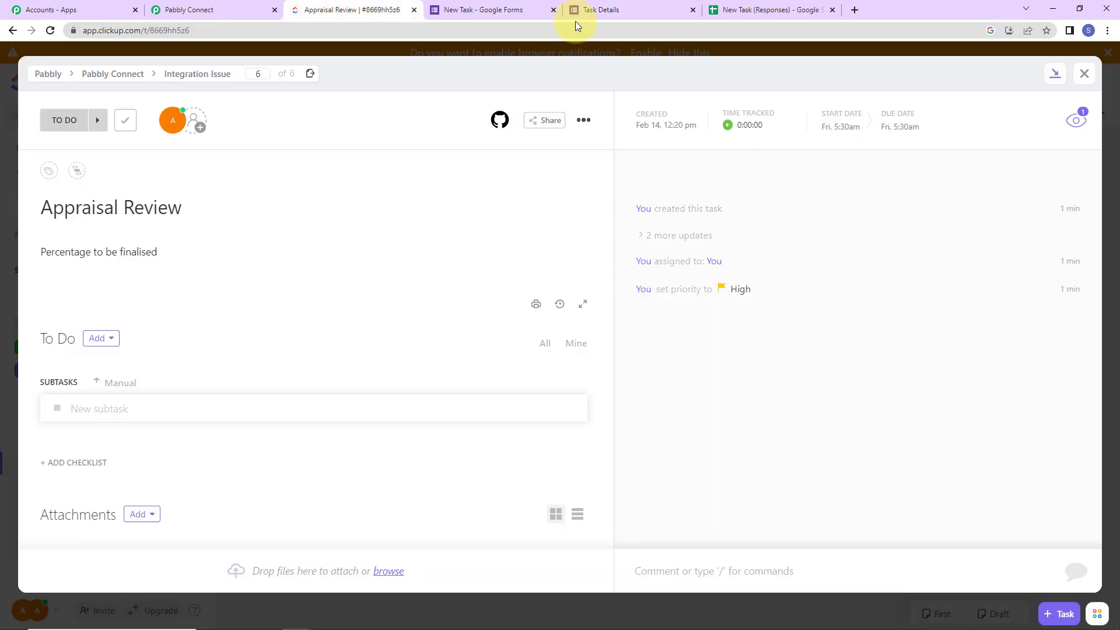
click(1083, 75)
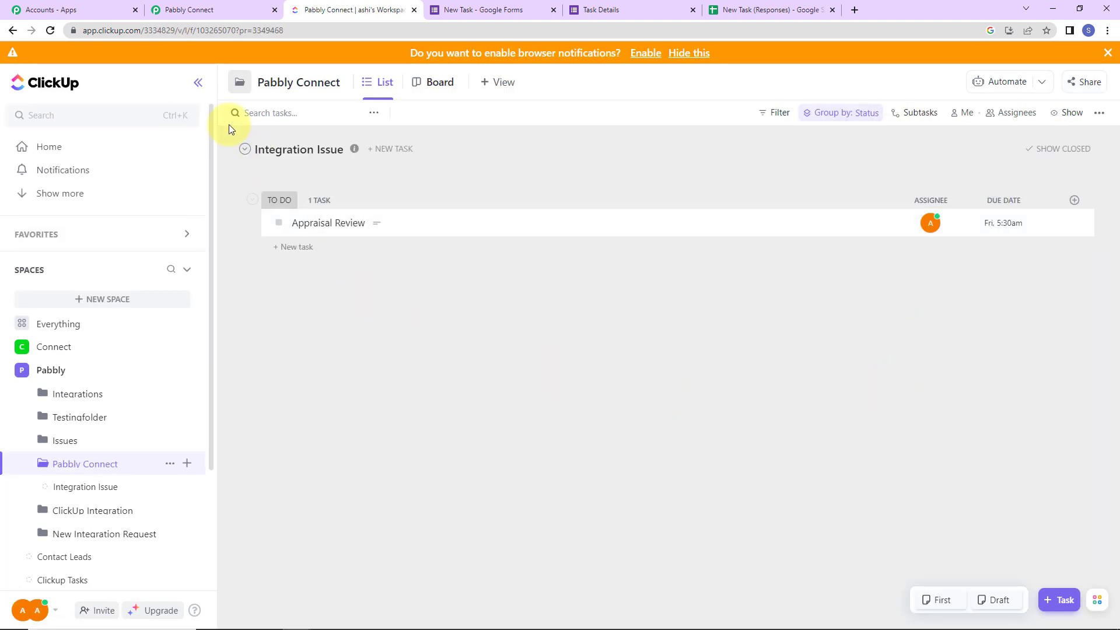
click(49, 30)
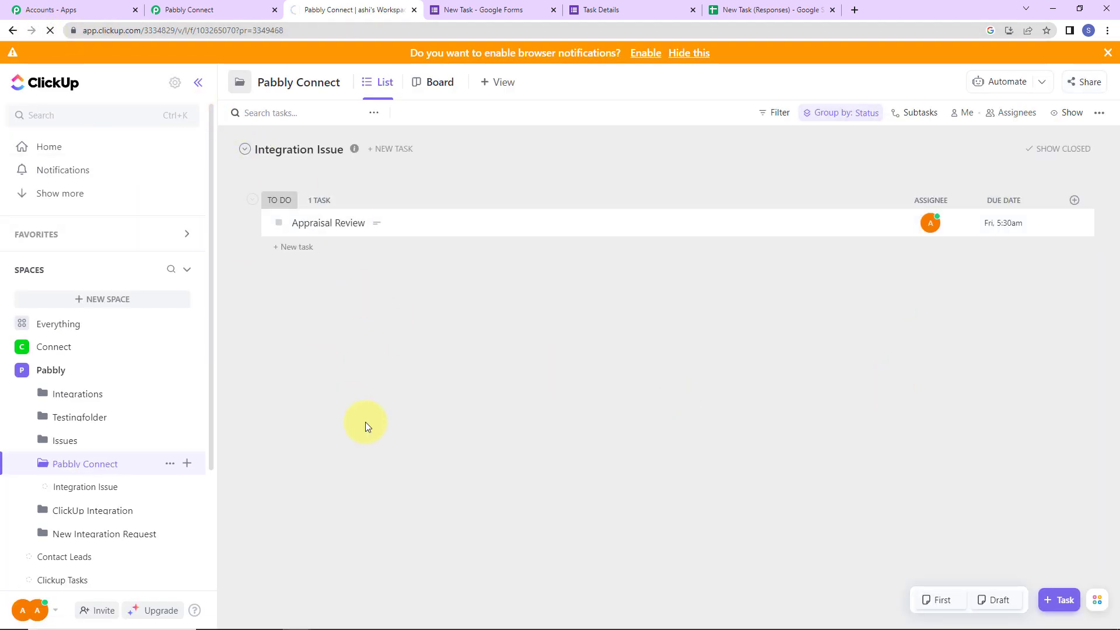
click(312, 252)
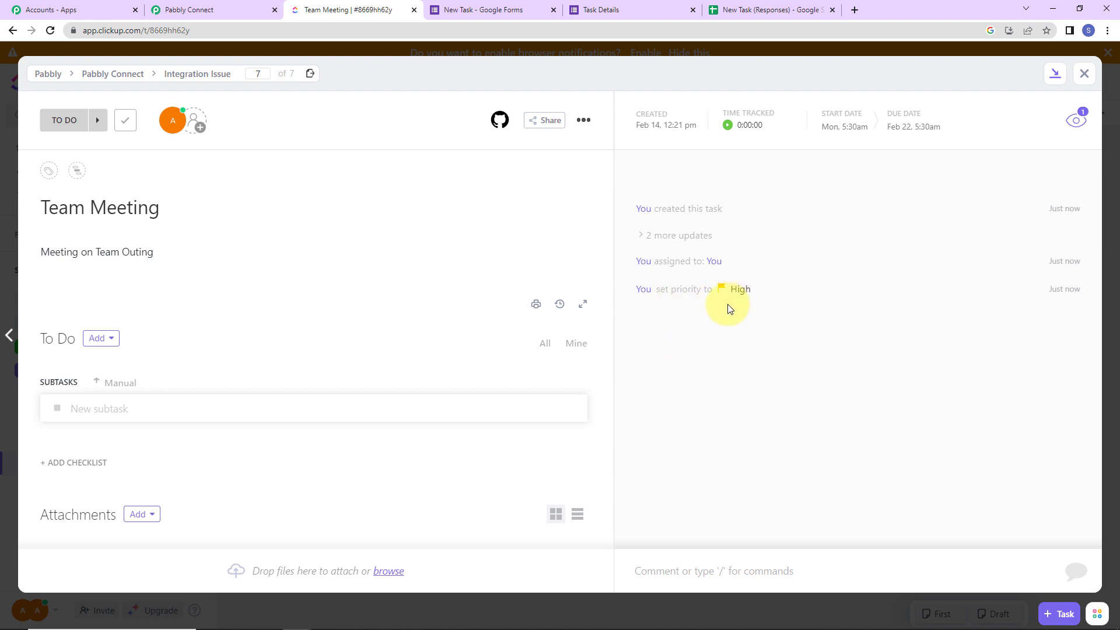
Switch to Pabbly Connect and collapse the Google Forms trigger, both Date/Time Formatter actions and the ClickUp action to review the whole workflow
click(230, 11)
drag(1115, 575, 1080, 26)
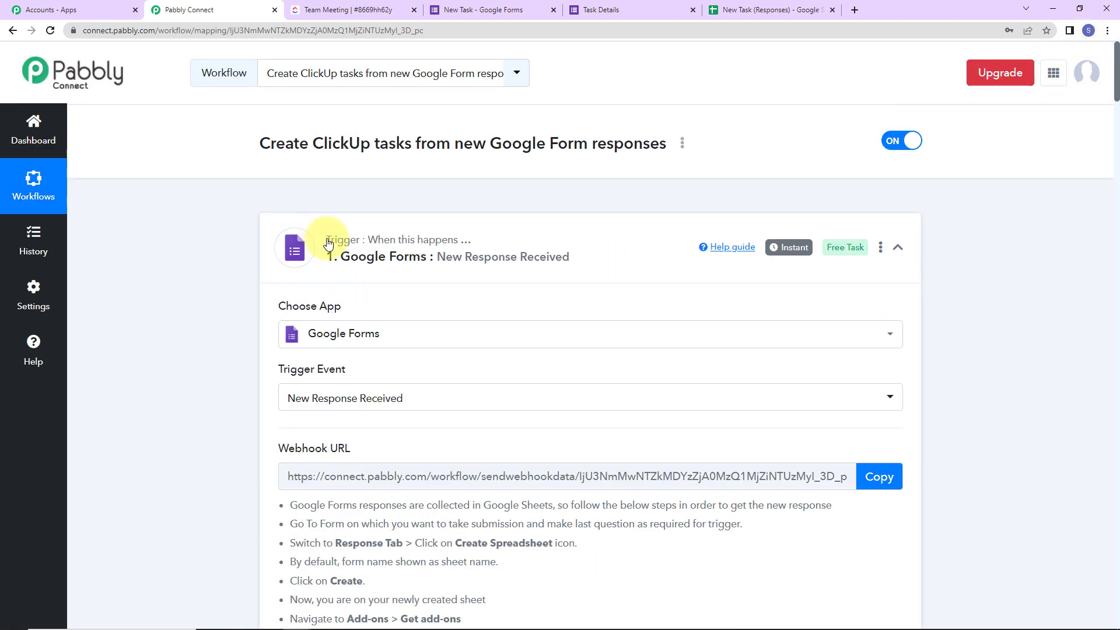
click(899, 250)
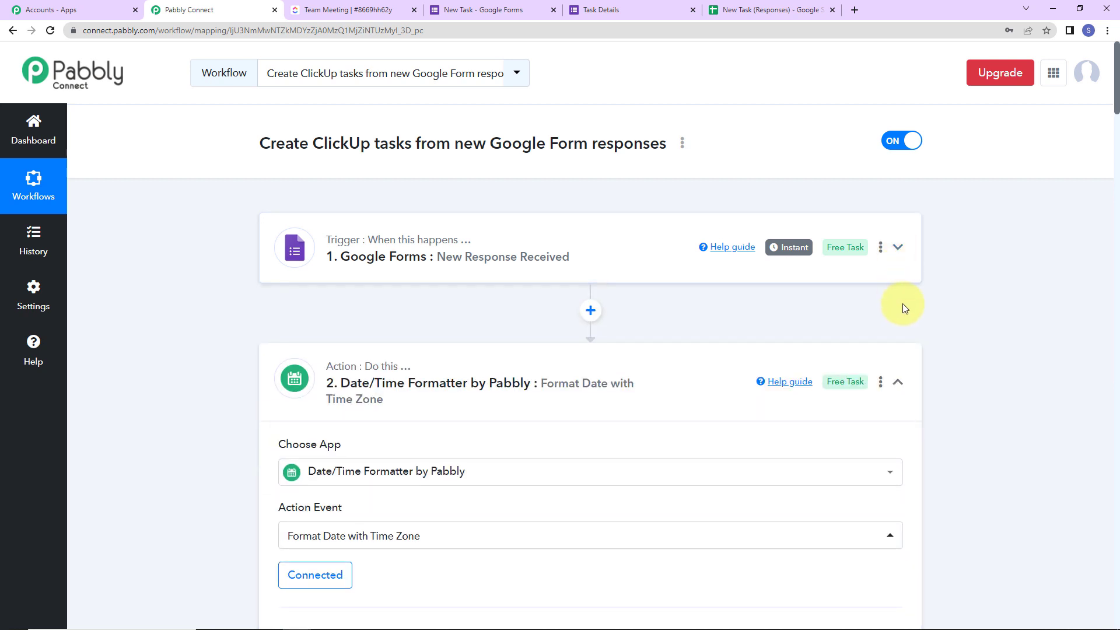
scroll(908, 286, down, 2)
click(899, 247)
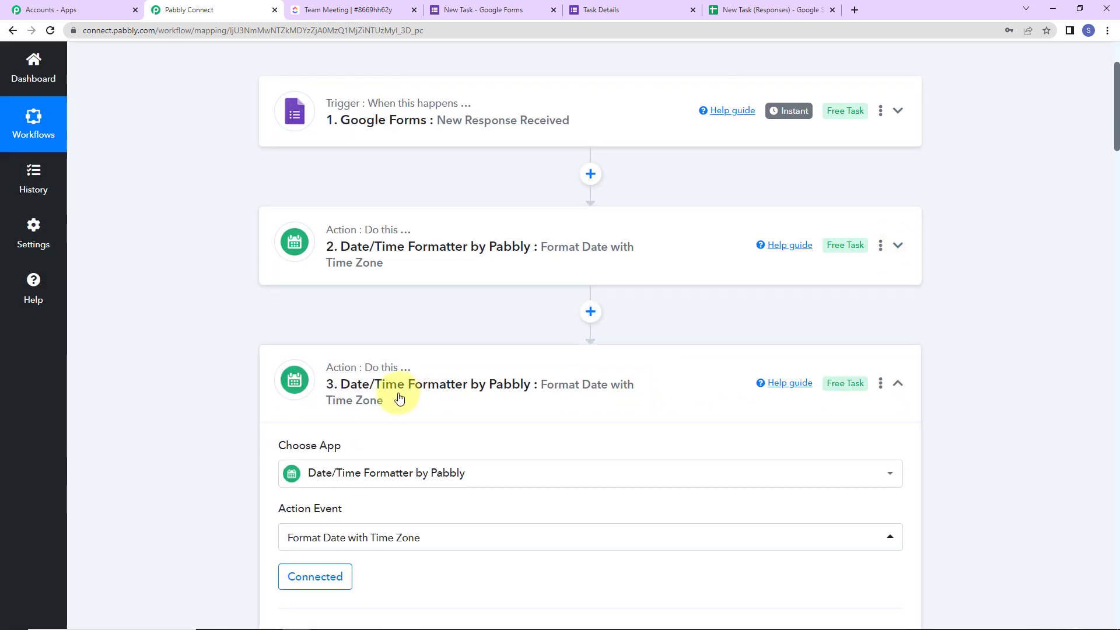
click(899, 385)
scroll(599, 425, down, 4)
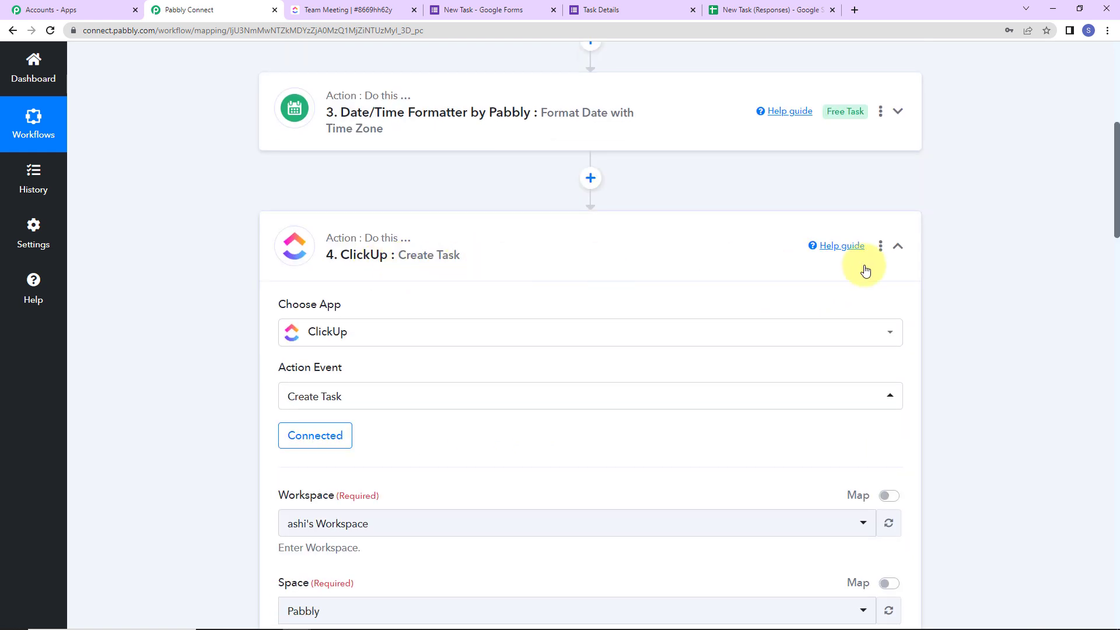
click(897, 247)
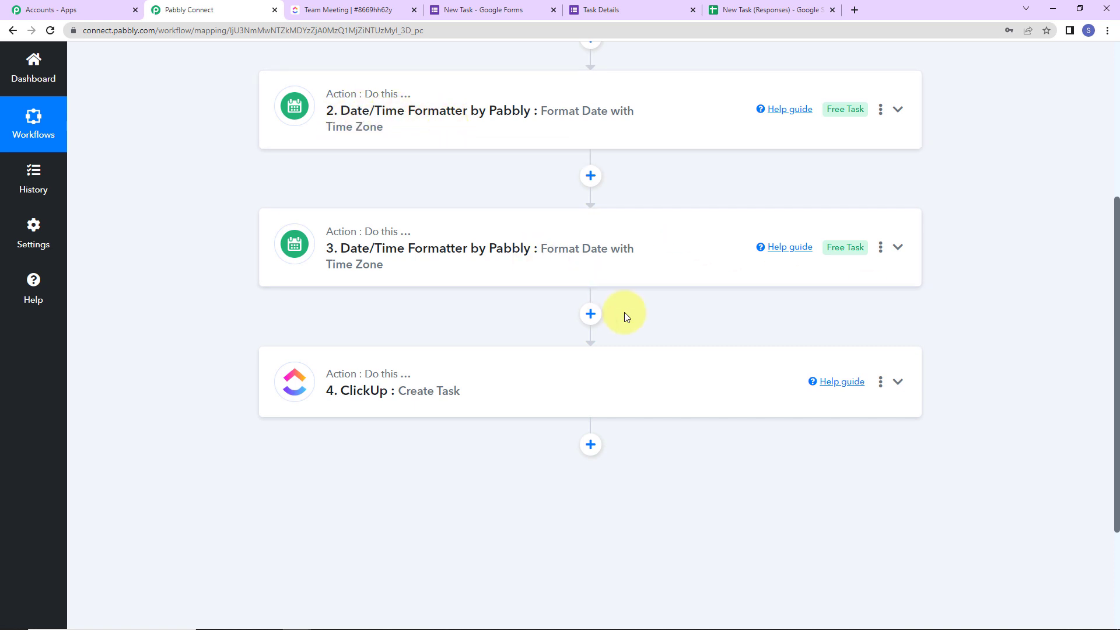
scroll(630, 310, up, 5)
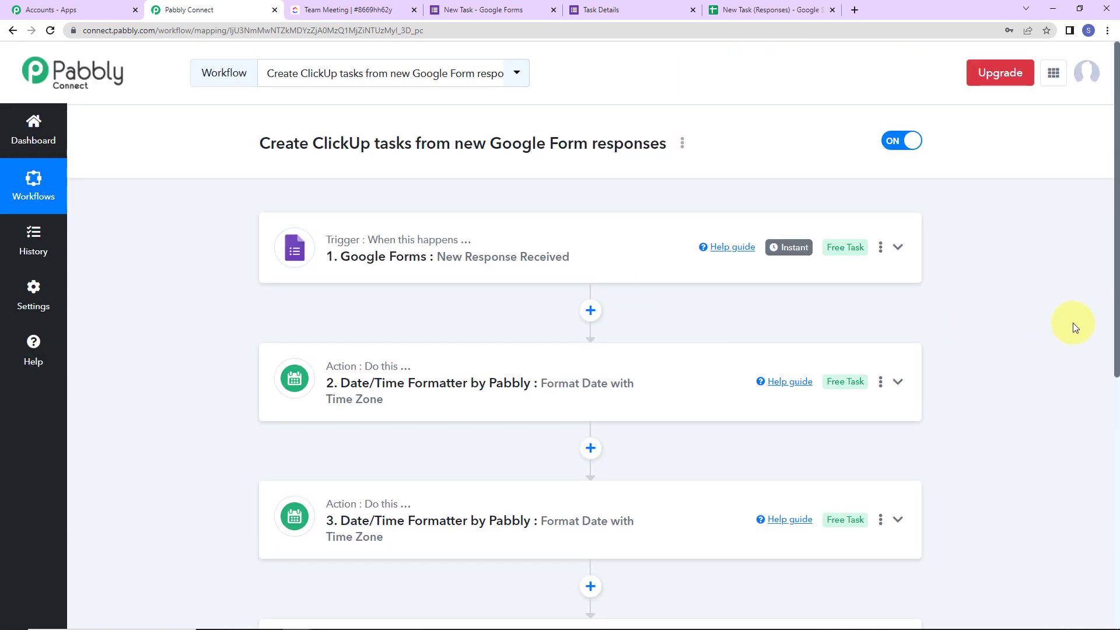